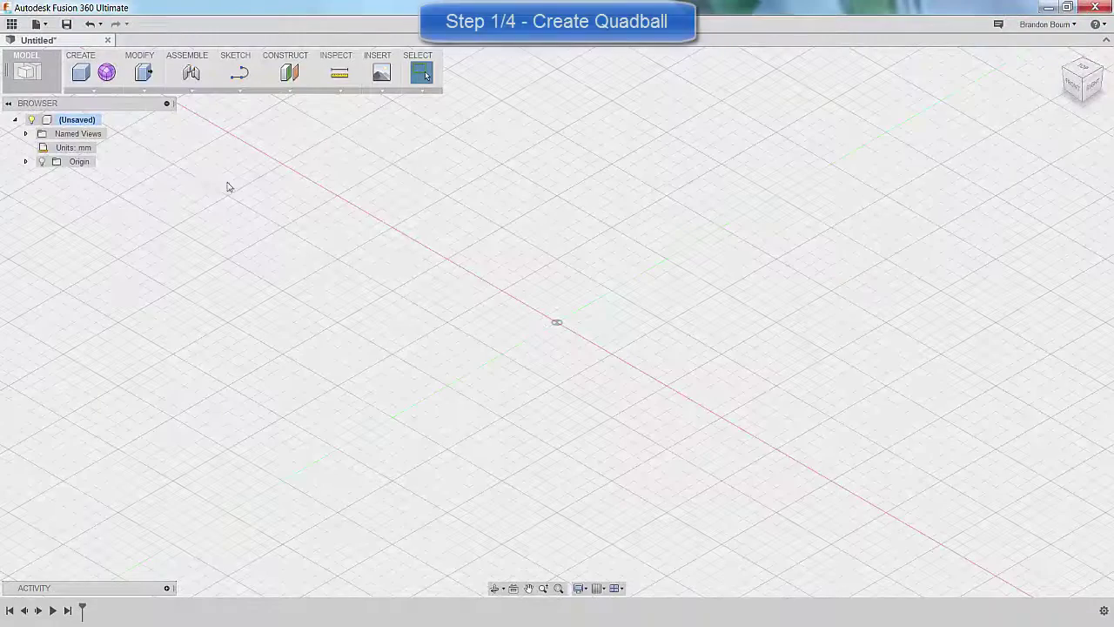
- Switch to the sculpt environment and place a new quadball centred on the origin
click(107, 75)
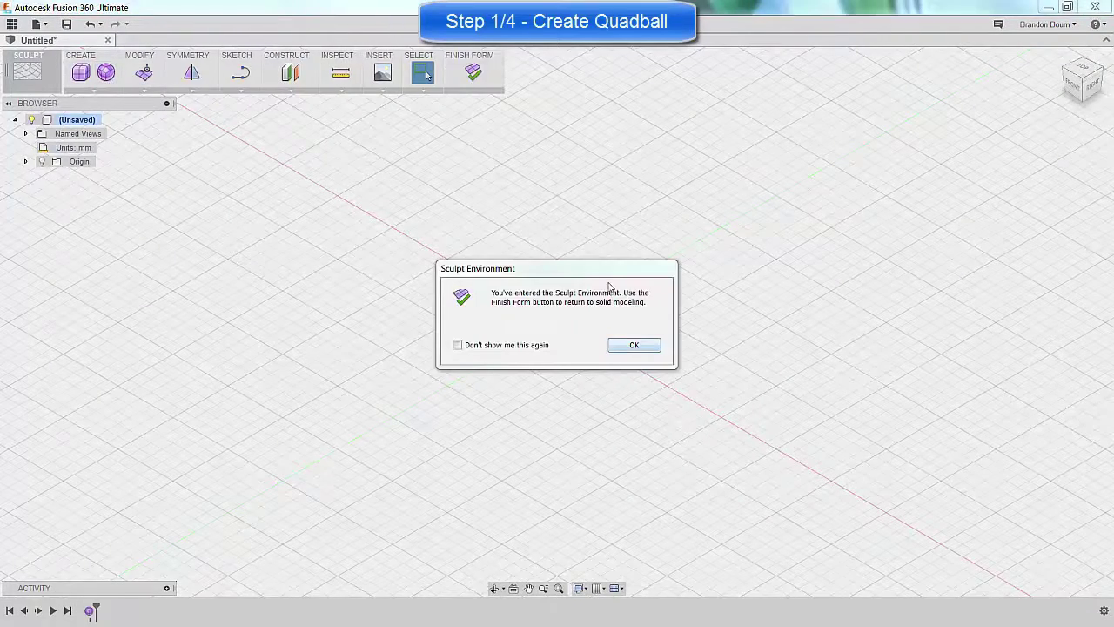
click(634, 347)
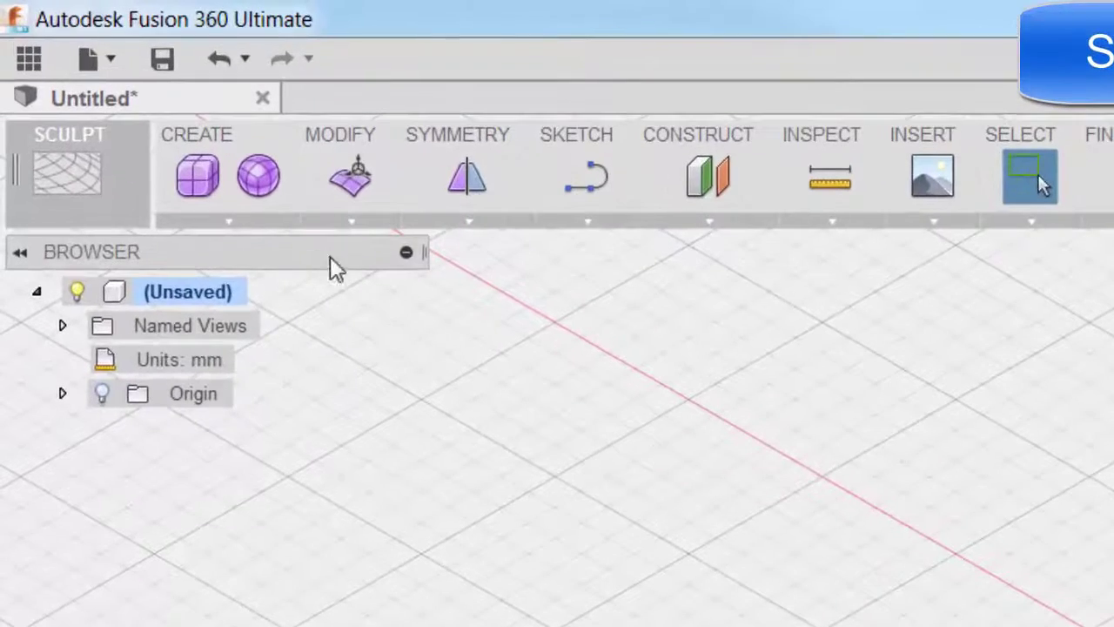
click(259, 228)
click(261, 450)
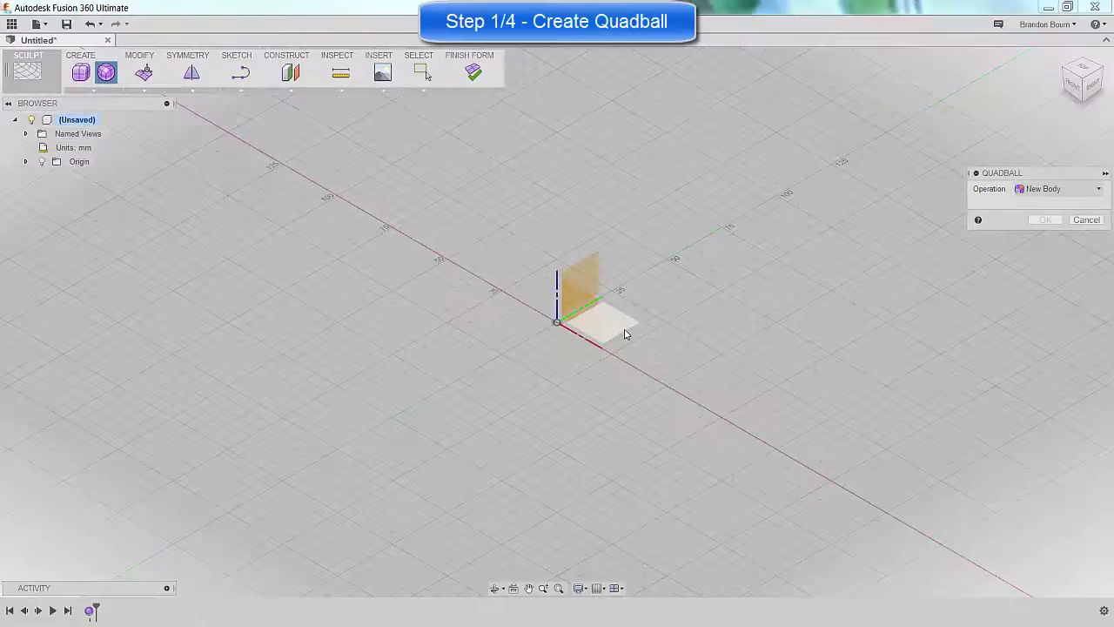
click(736, 416)
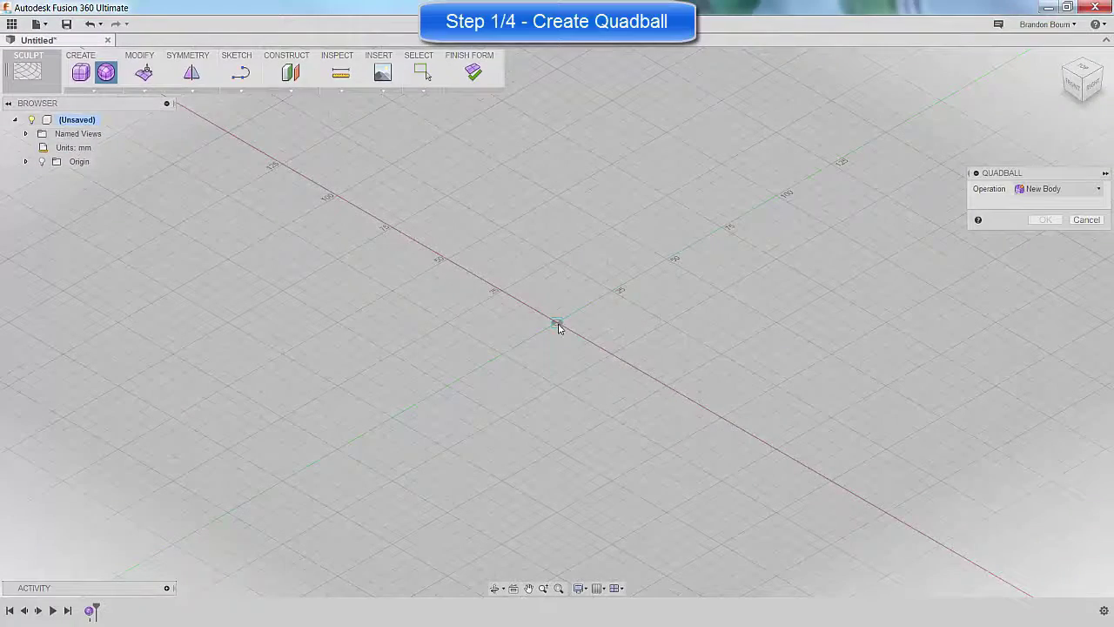
click(559, 327)
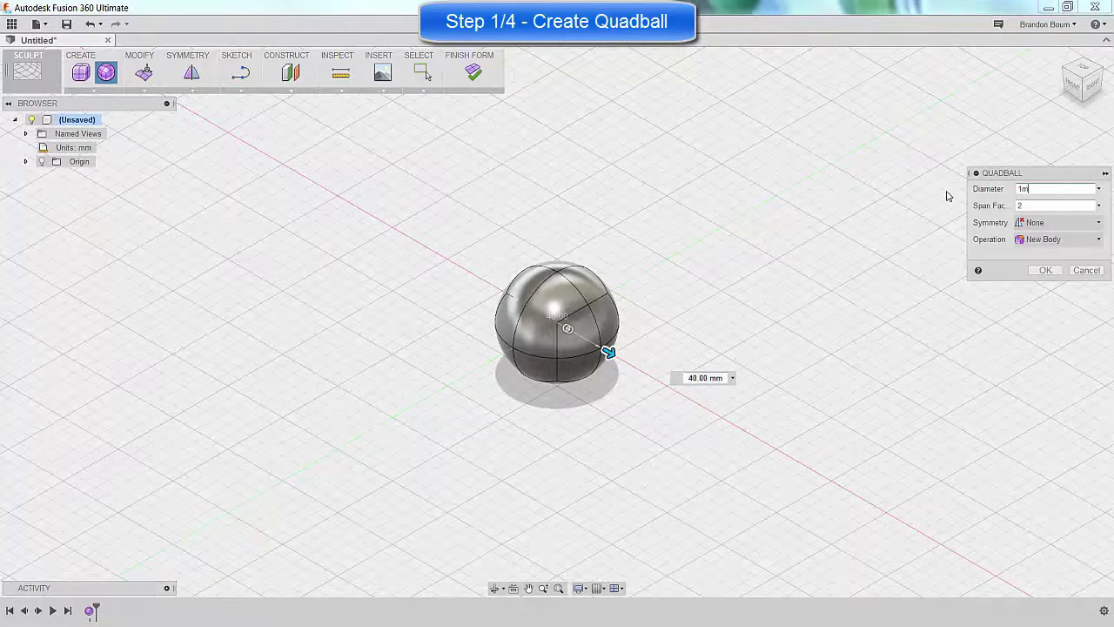
- Give the quadball a 1 m diameter with Mirror symmetry across X and create it
text(1m)
key(Tab)
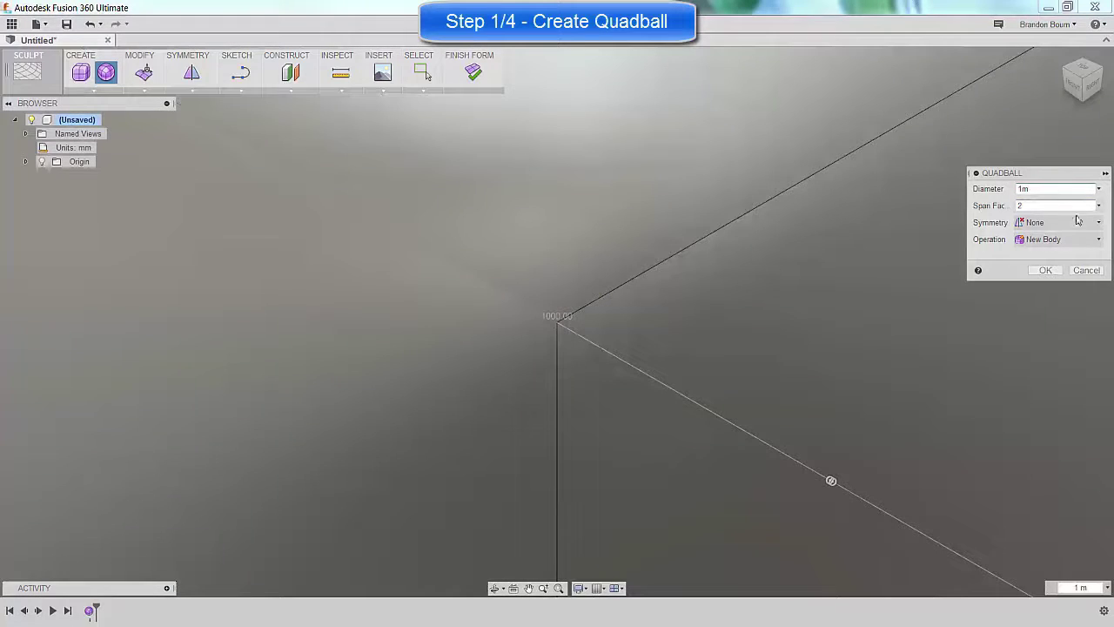
click(561, 589)
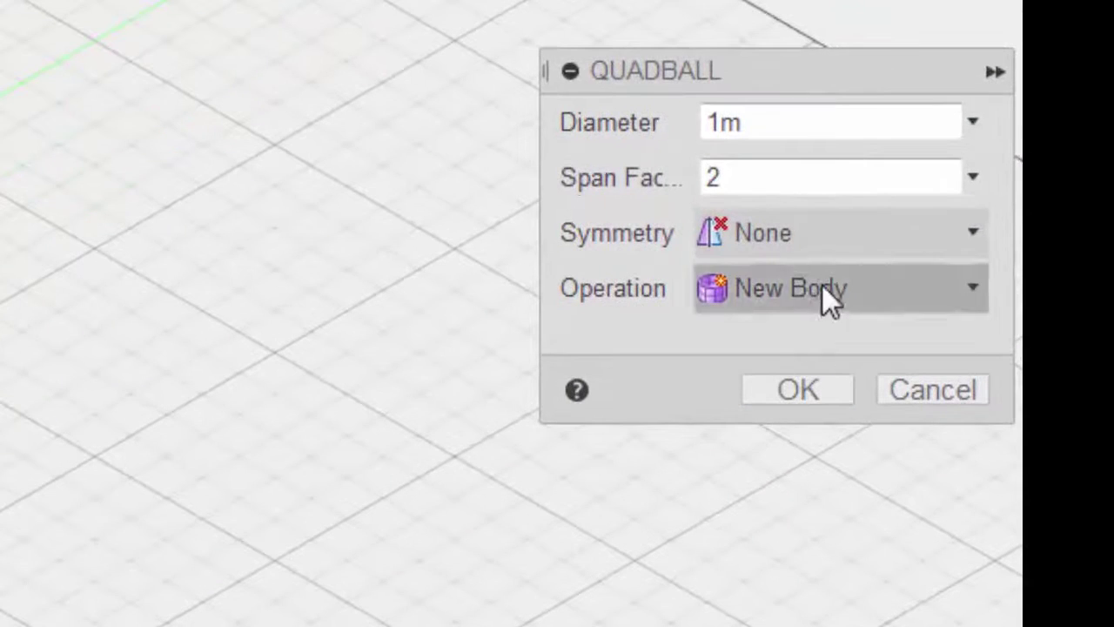
click(1054, 223)
click(788, 342)
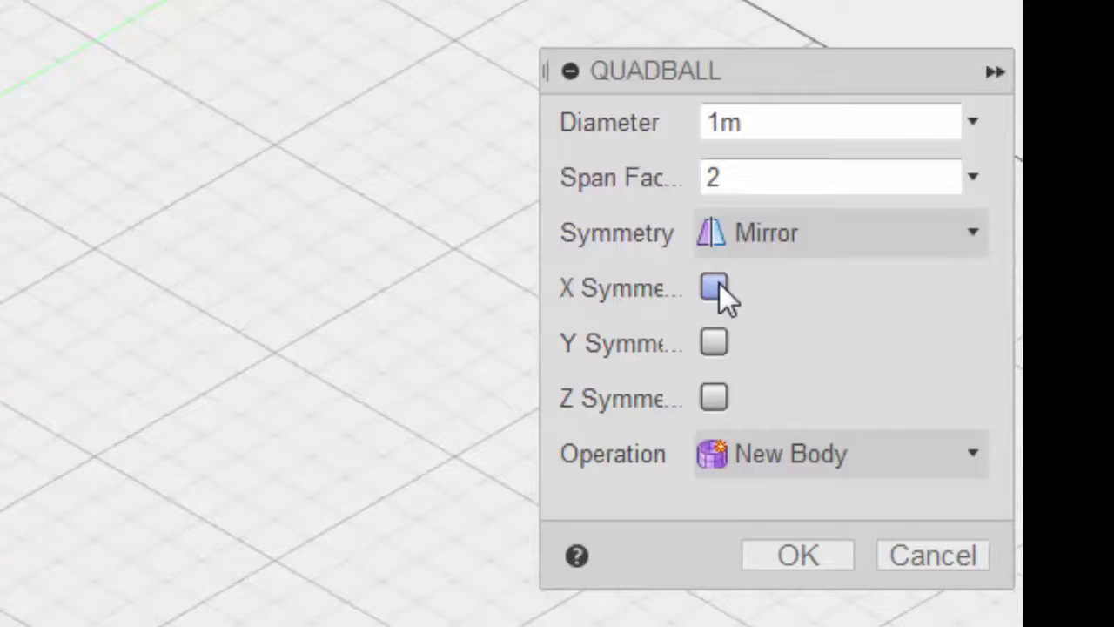
click(716, 288)
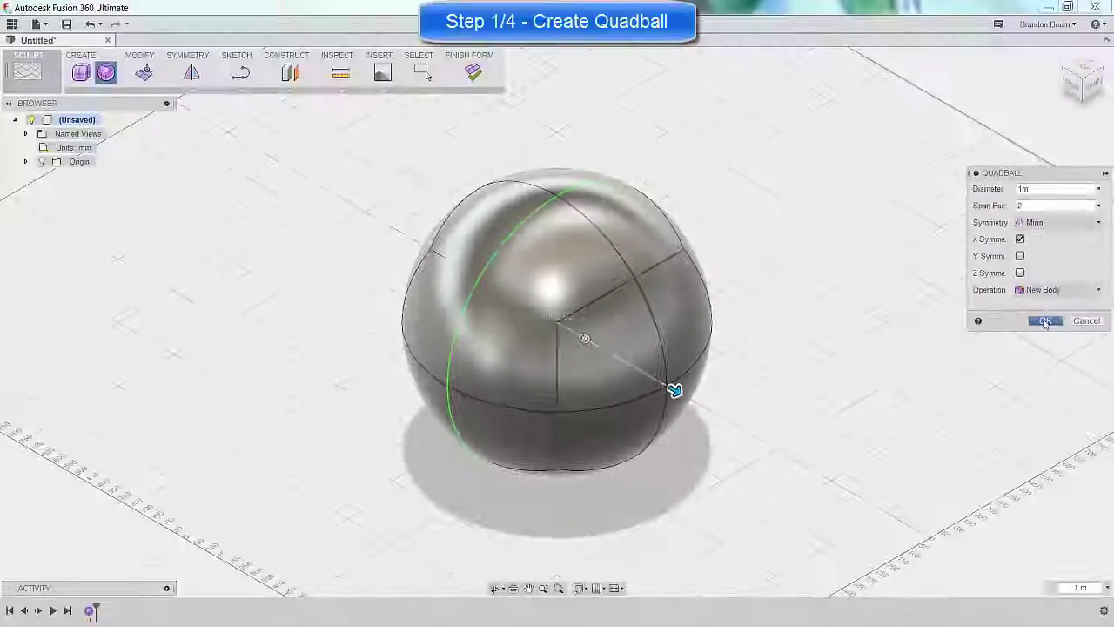
click(1045, 321)
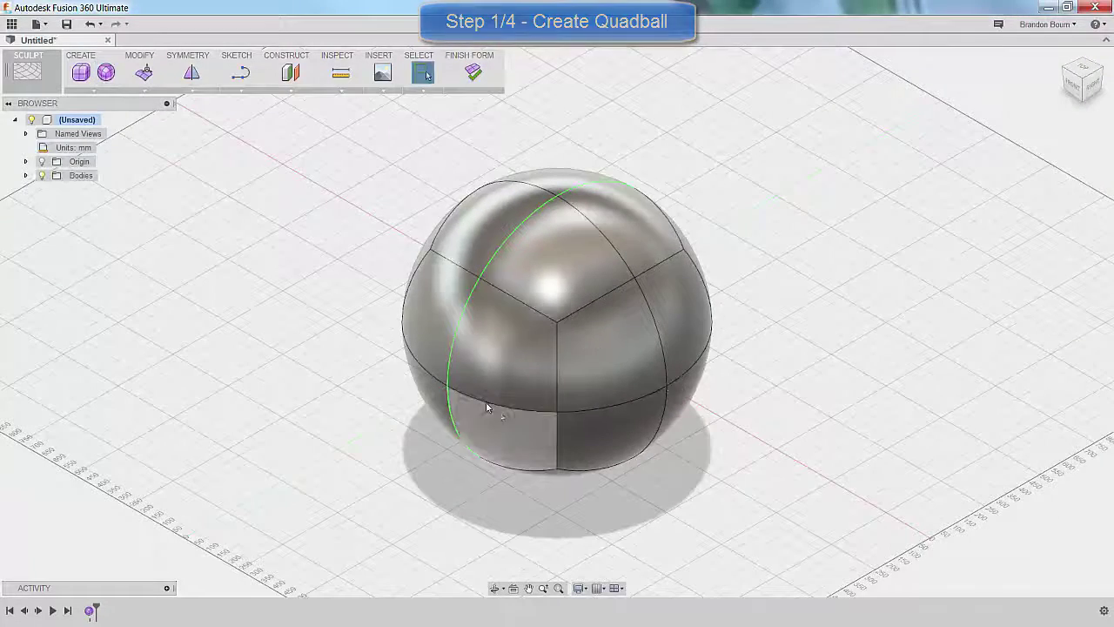
- Delete three front faces of the quadball to open up the sphere
click(501, 376)
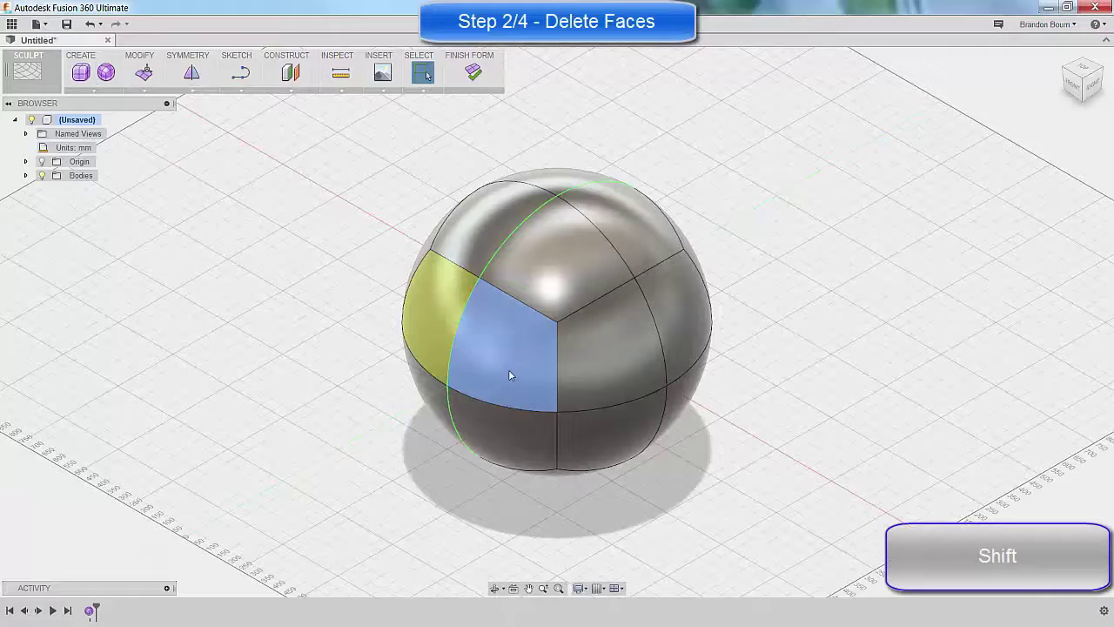
shift+click(590, 368)
shift+click(521, 444)
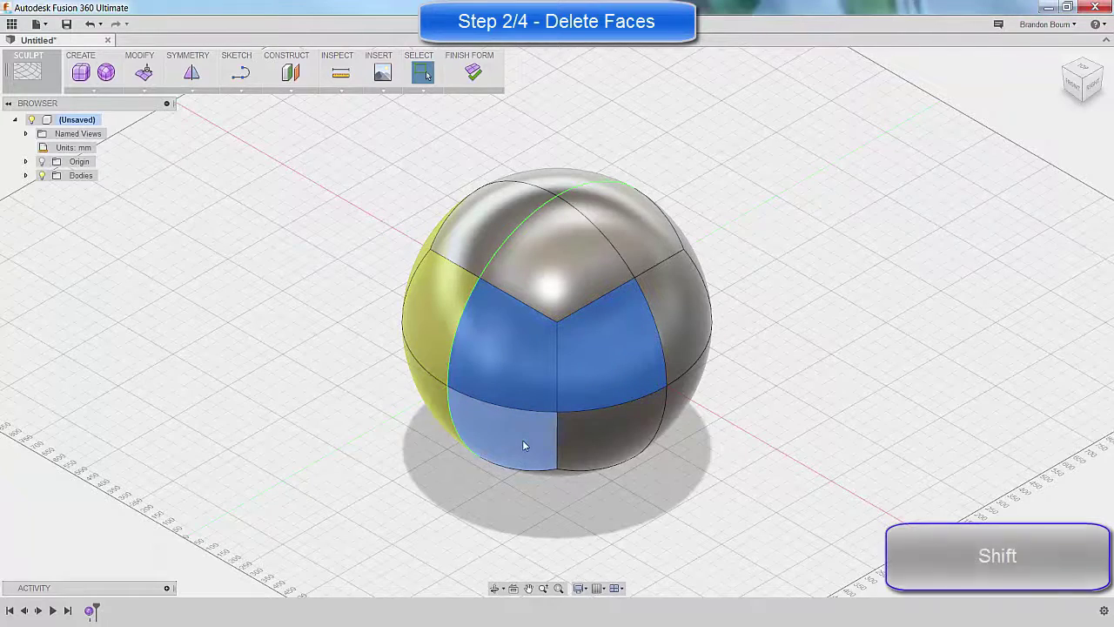
key(Delete)
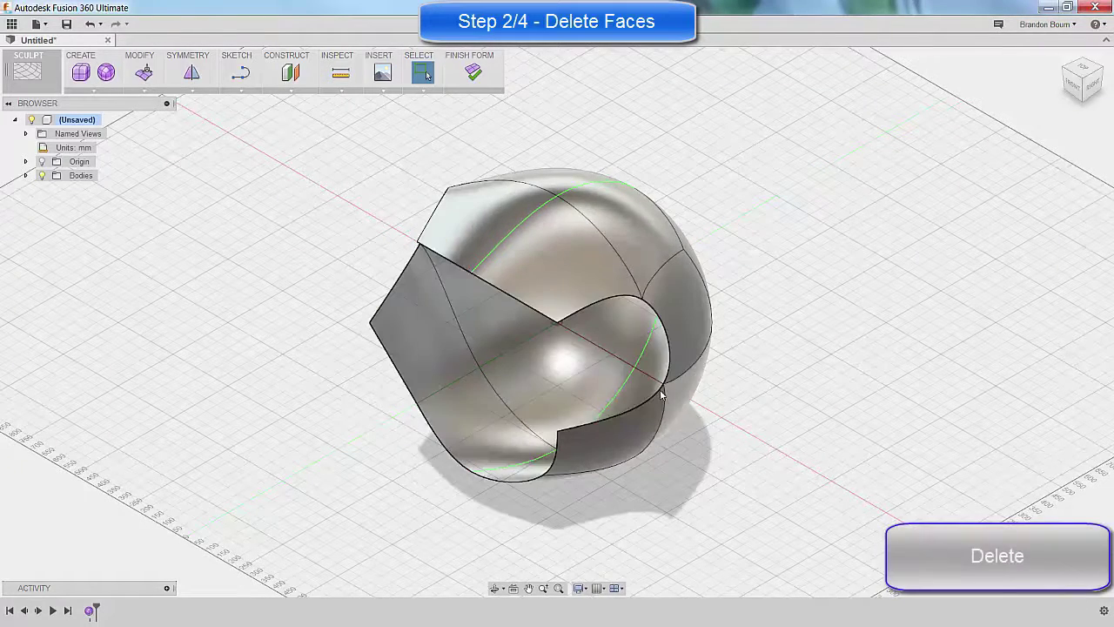
shift+middle_drag(642, 383, 667, 261)
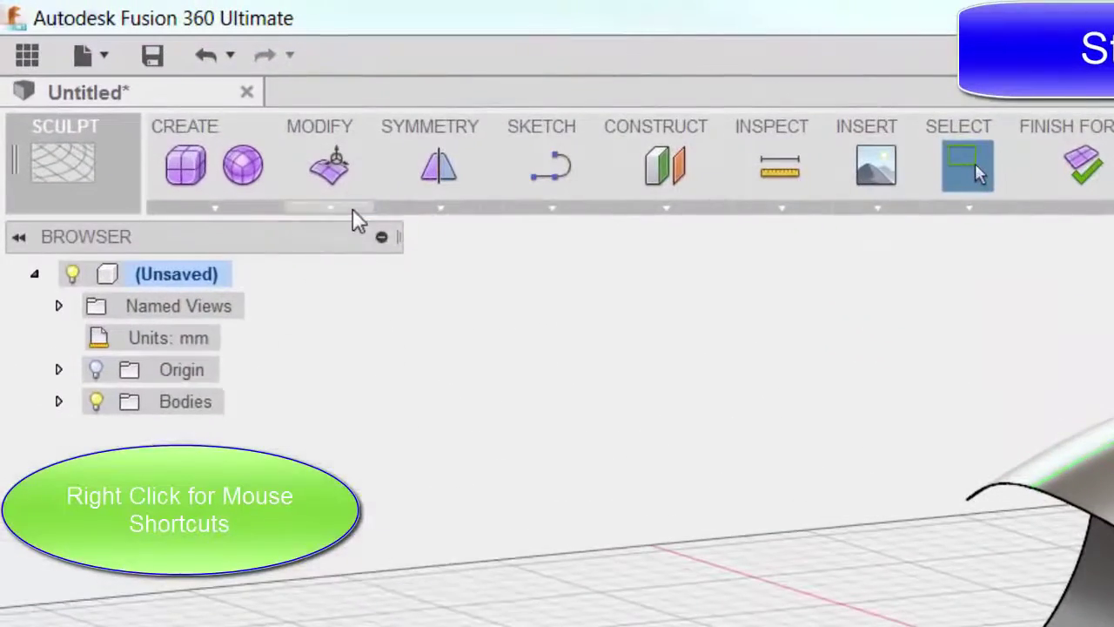
- In Edit Form, stretch the shell's top face upward by 300 mm
click(290, 169)
click(297, 199)
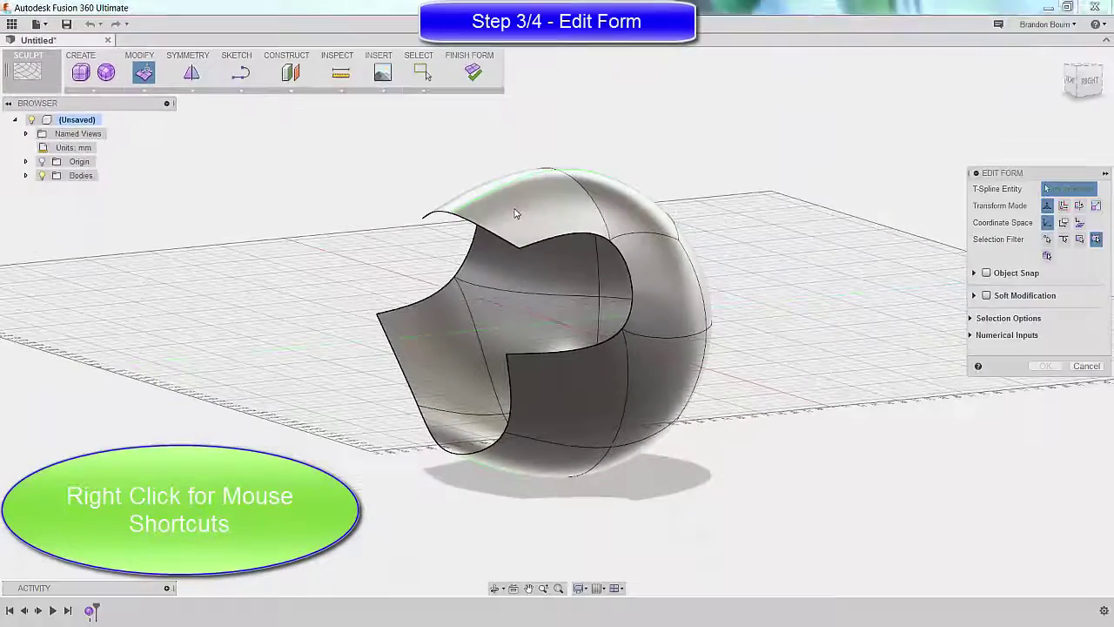
click(514, 213)
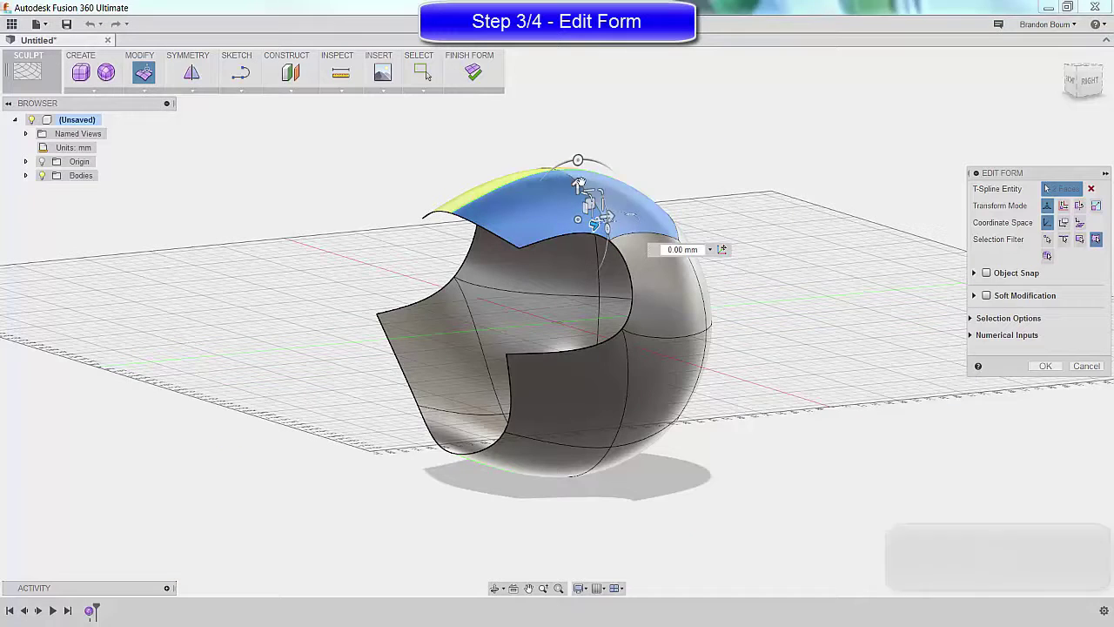
shift+drag(577, 165, 579, 92)
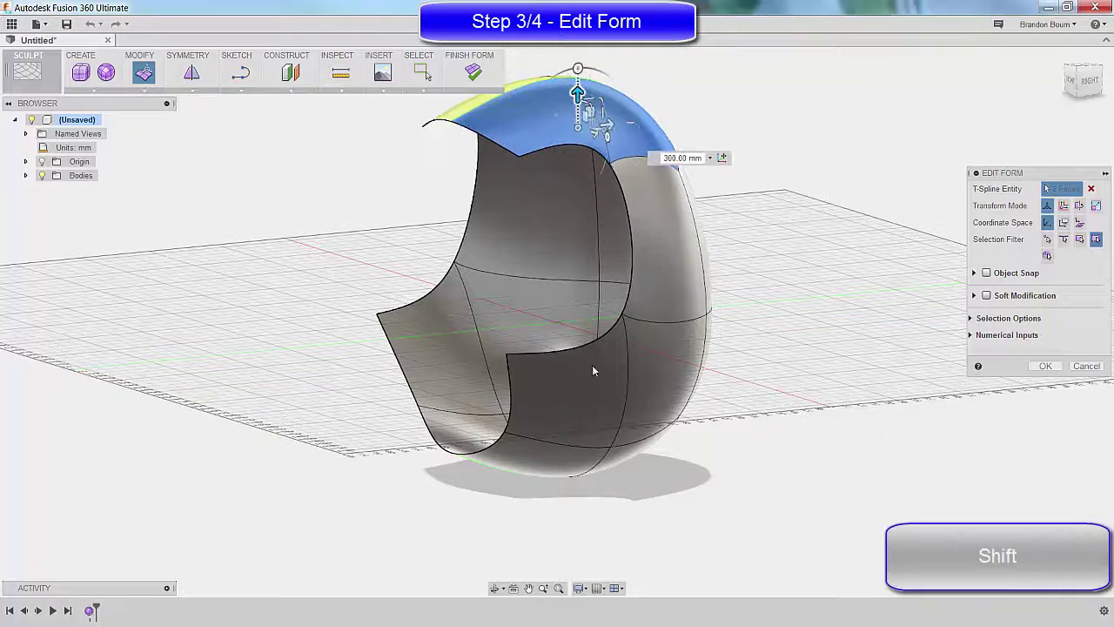
shift+middle_drag(592, 371, 643, 392)
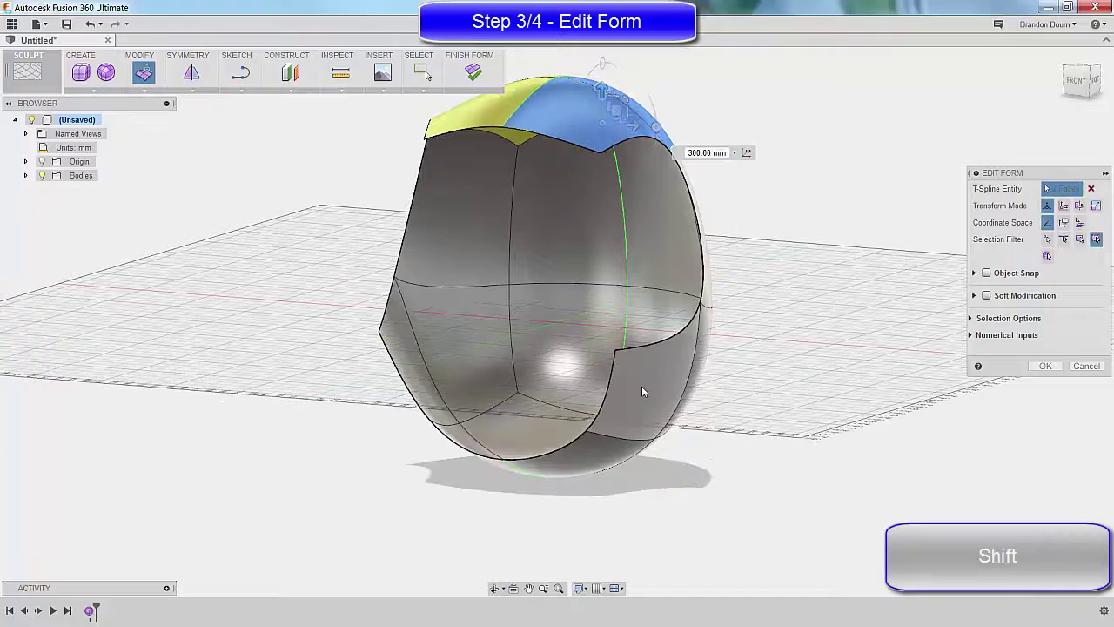
- Select the side faces on both sides and pull them inward to narrow the shell
shift+double_click(641, 386)
shift+click(604, 464)
shift+middle_drag(671, 459, 635, 414)
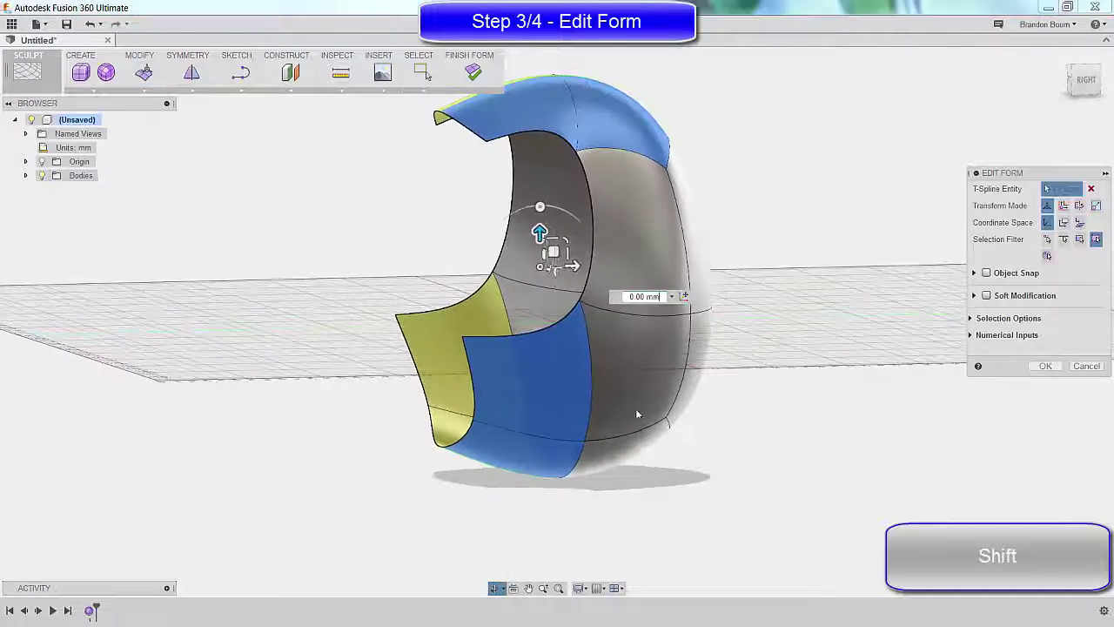
shift+click(641, 243)
shift+click(629, 448)
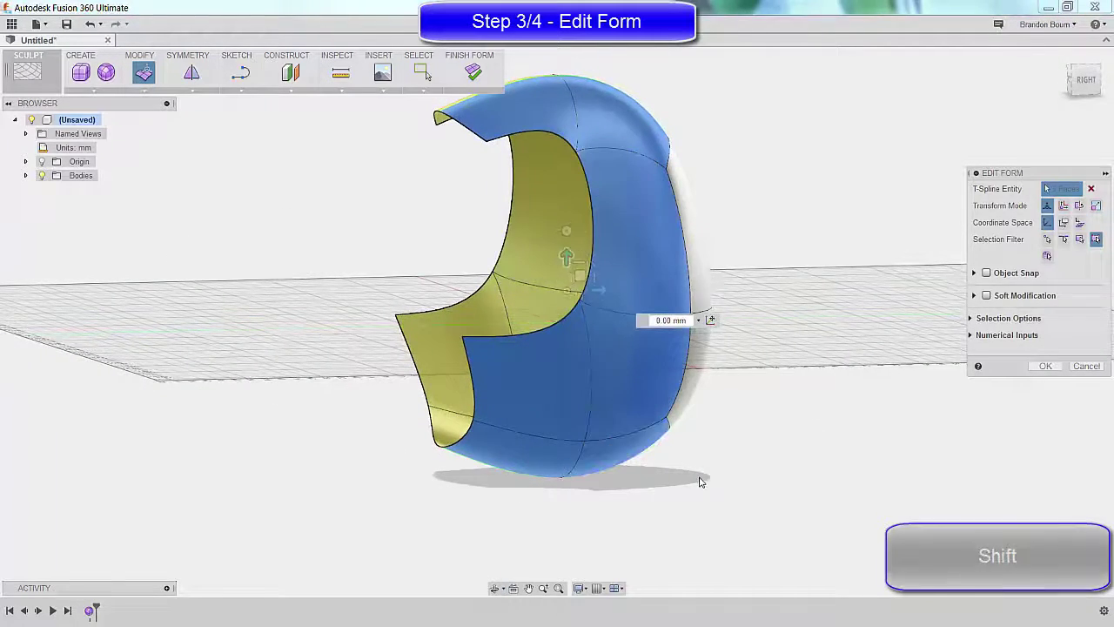
shift+middle_drag(701, 481, 778, 475)
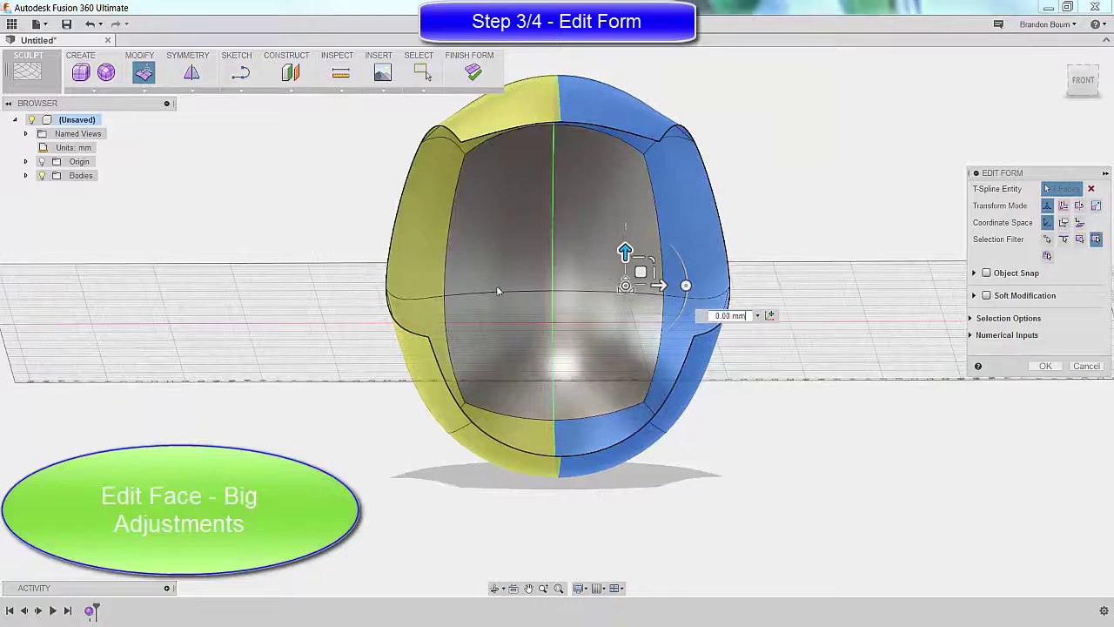
drag(659, 284, 627, 285)
shift+middle_drag(731, 337, 598, 423)
- Raise the shell's bottom edge loop by 100 mm
double_click(561, 465)
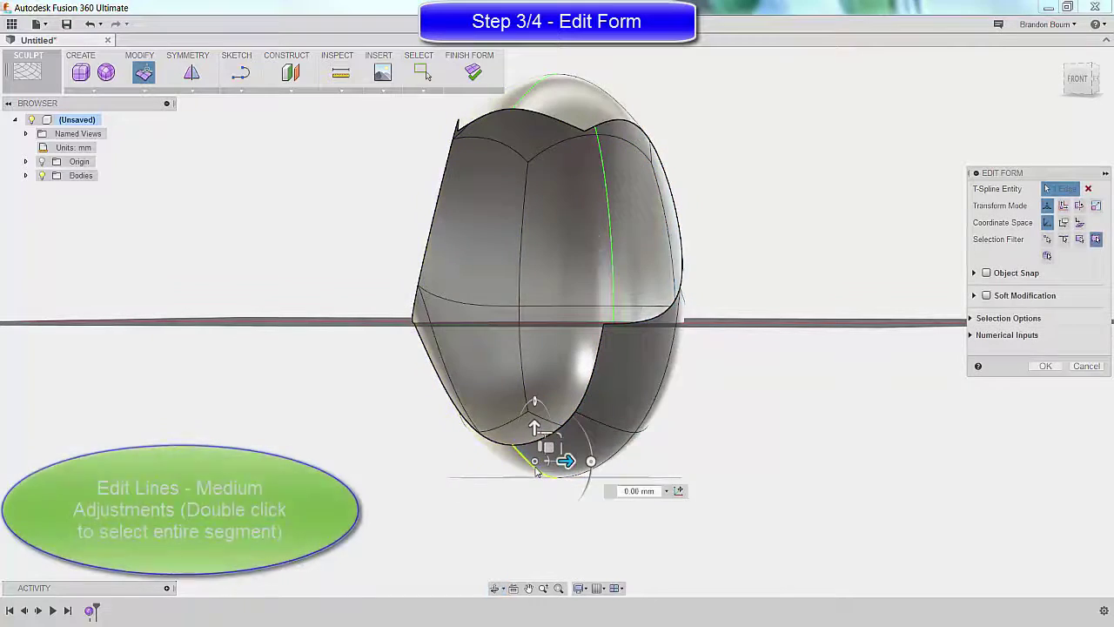
shift+middle_drag(562, 465, 599, 481)
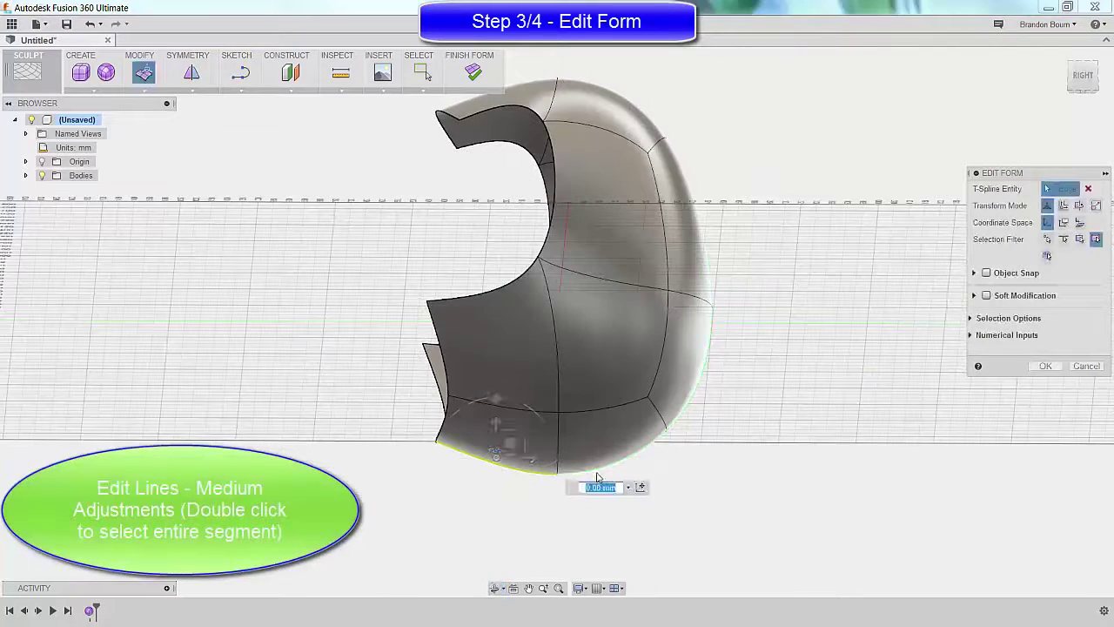
drag(552, 418, 553, 384)
- Rotate a vertex on the shell's left edge to about -60 degrees
shift+middle_drag(490, 465, 477, 317)
click(463, 328)
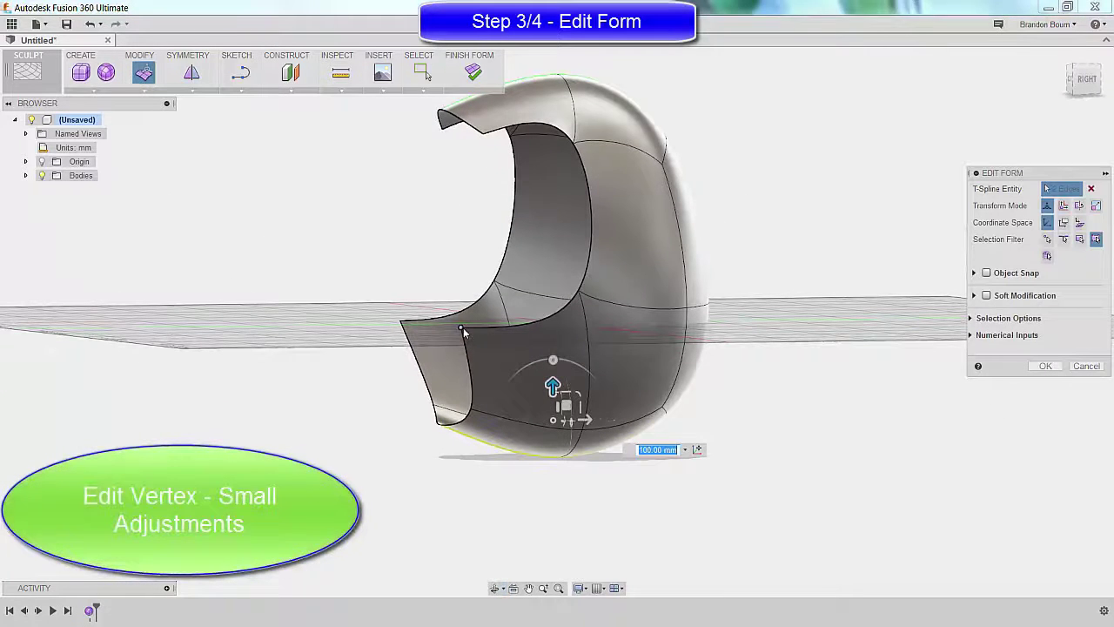
drag(462, 266, 514, 294)
shift+middle_drag(513, 294, 660, 451)
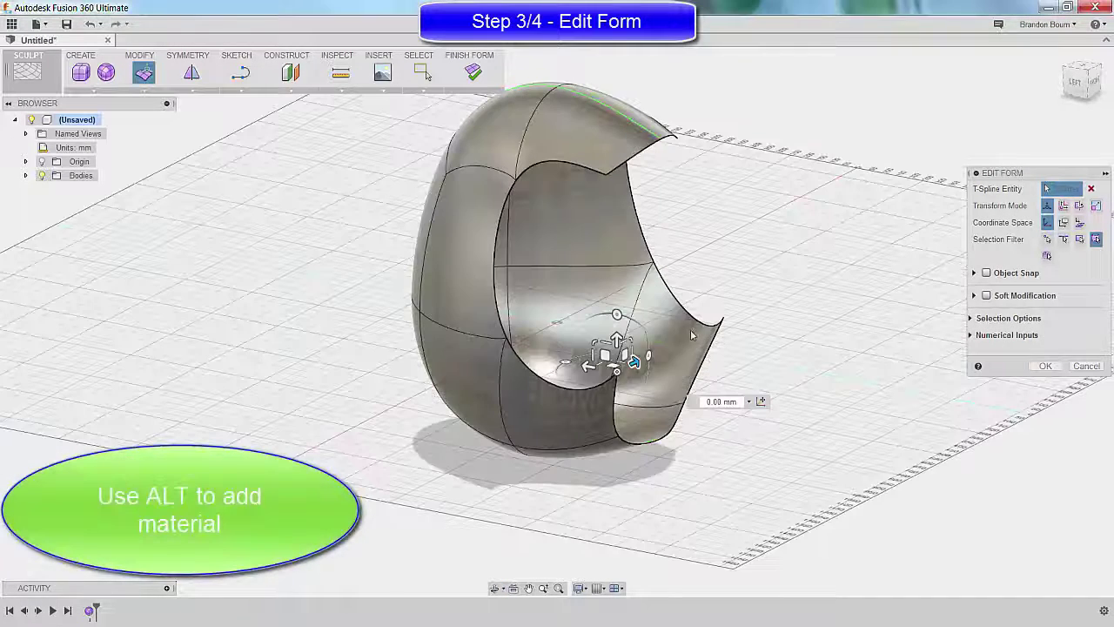
- Alt-drag the top rim edge to extrude a new strip and bend it into a forward-curving lip
click(635, 164)
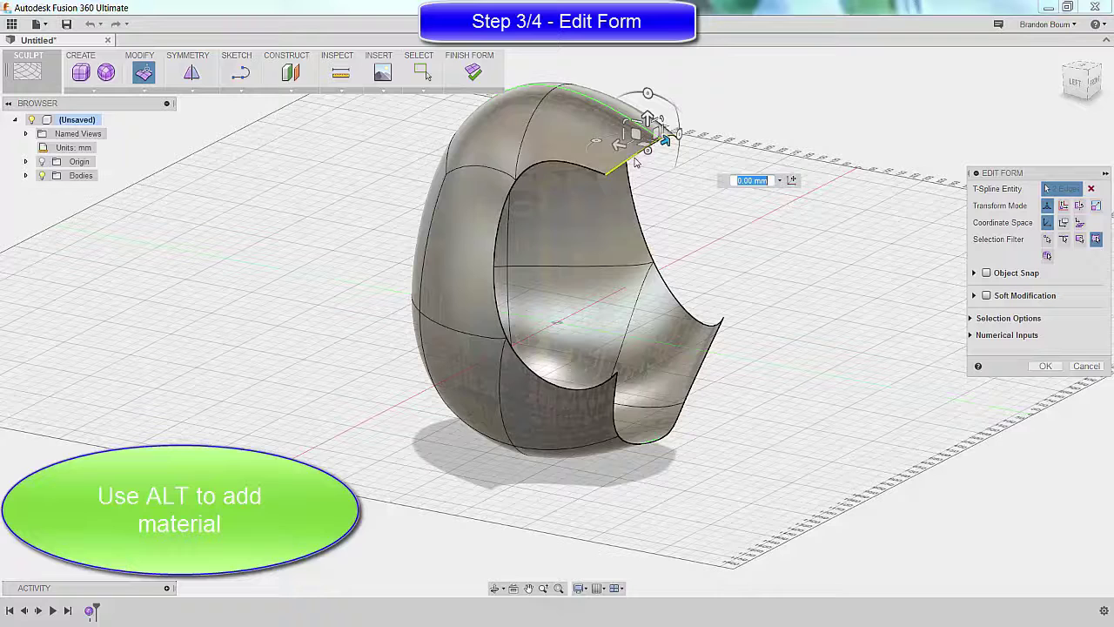
key(alt)
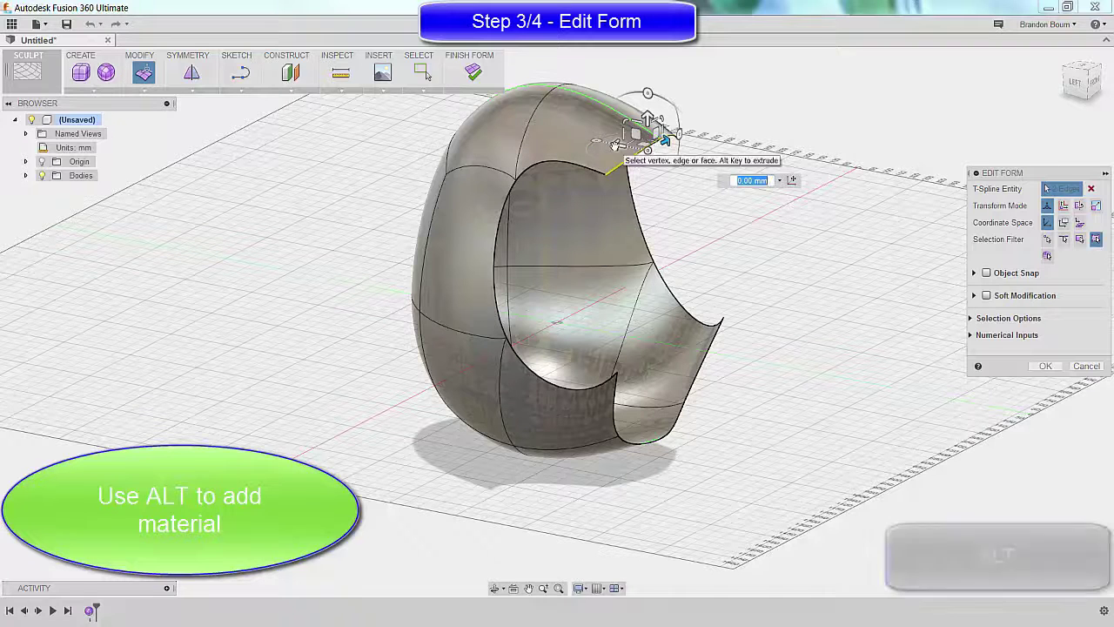
alt+drag(632, 160, 682, 196)
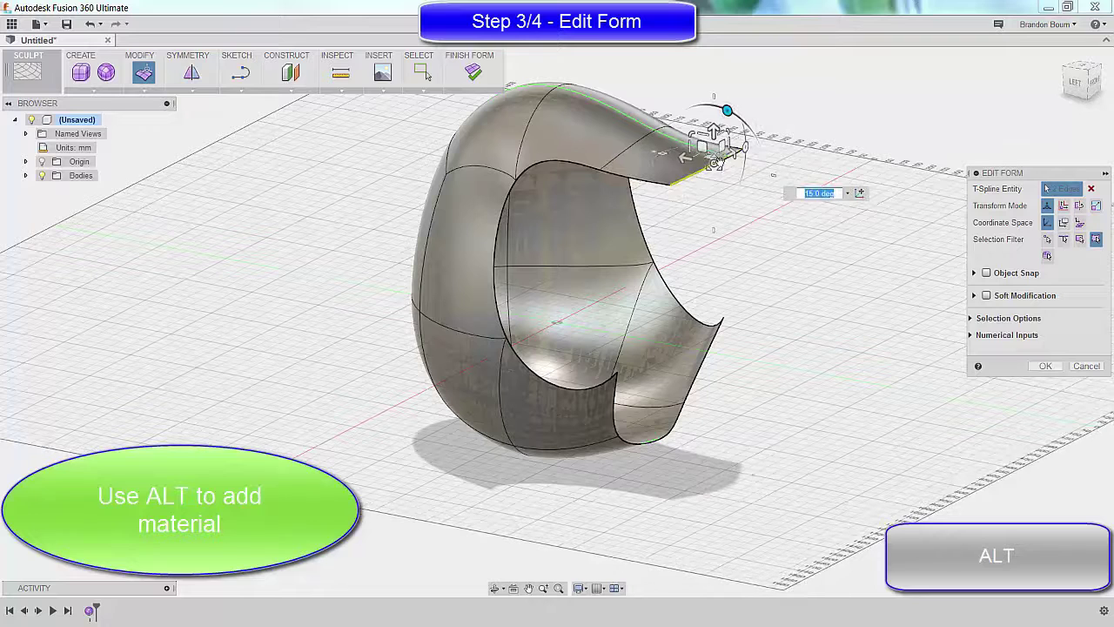
drag(705, 144, 691, 180)
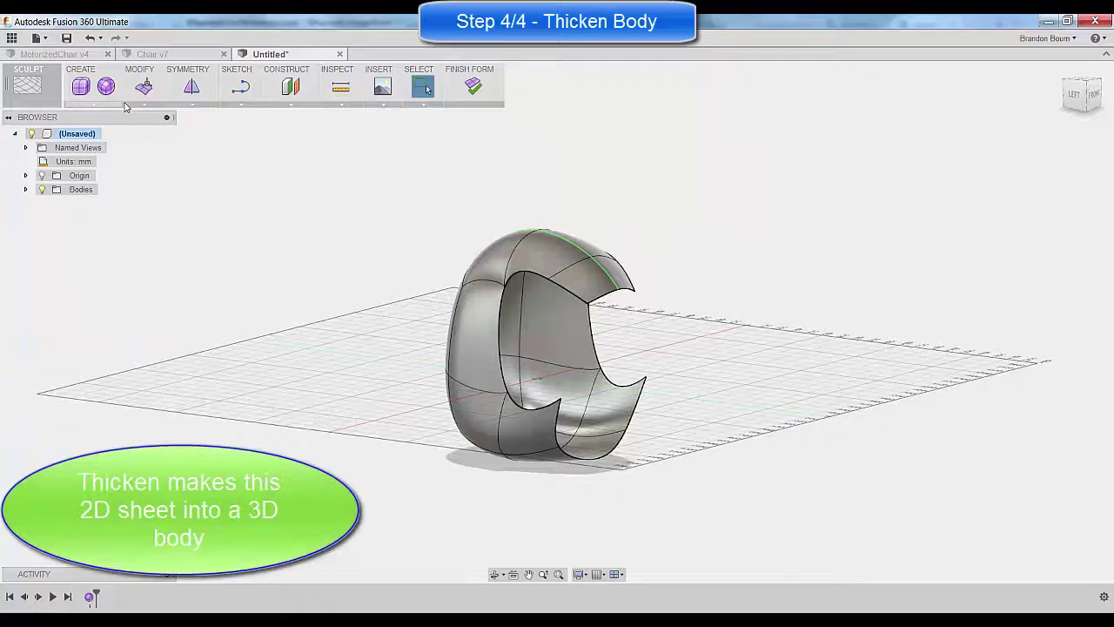
- Thicken the shell to 25 mm with Soft thicken type, then finish the form
click(138, 106)
click(165, 362)
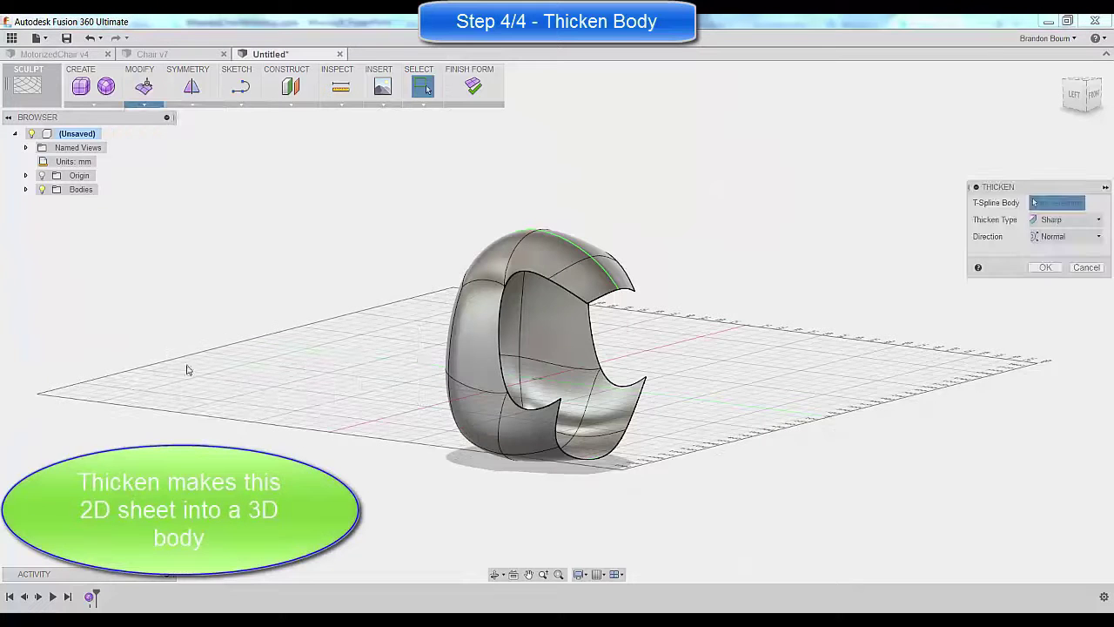
click(473, 336)
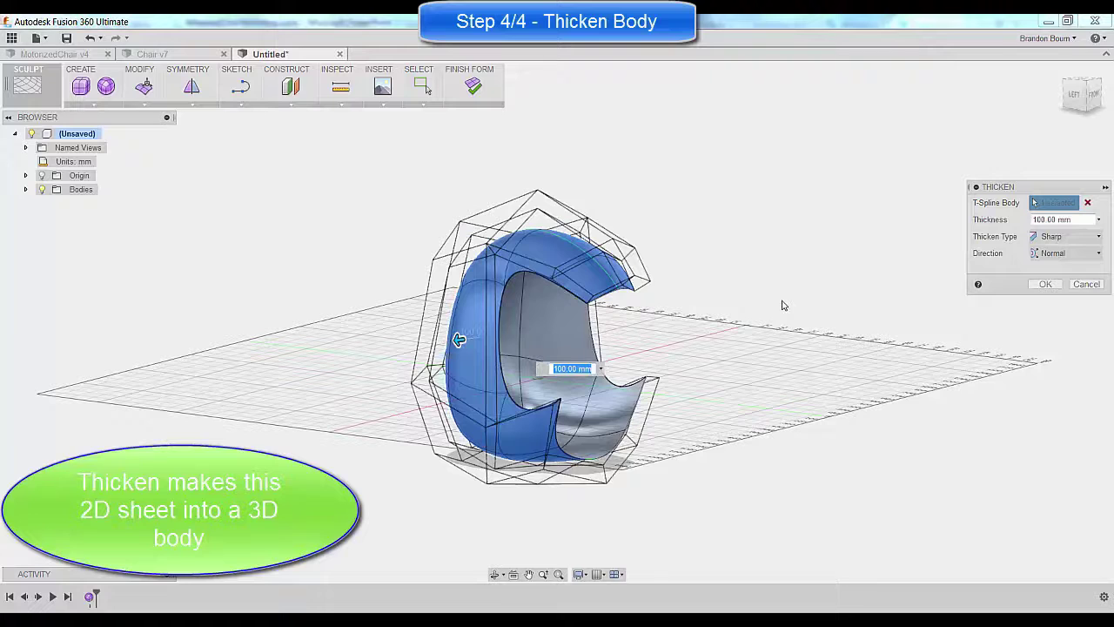
text(25)
key(Return)
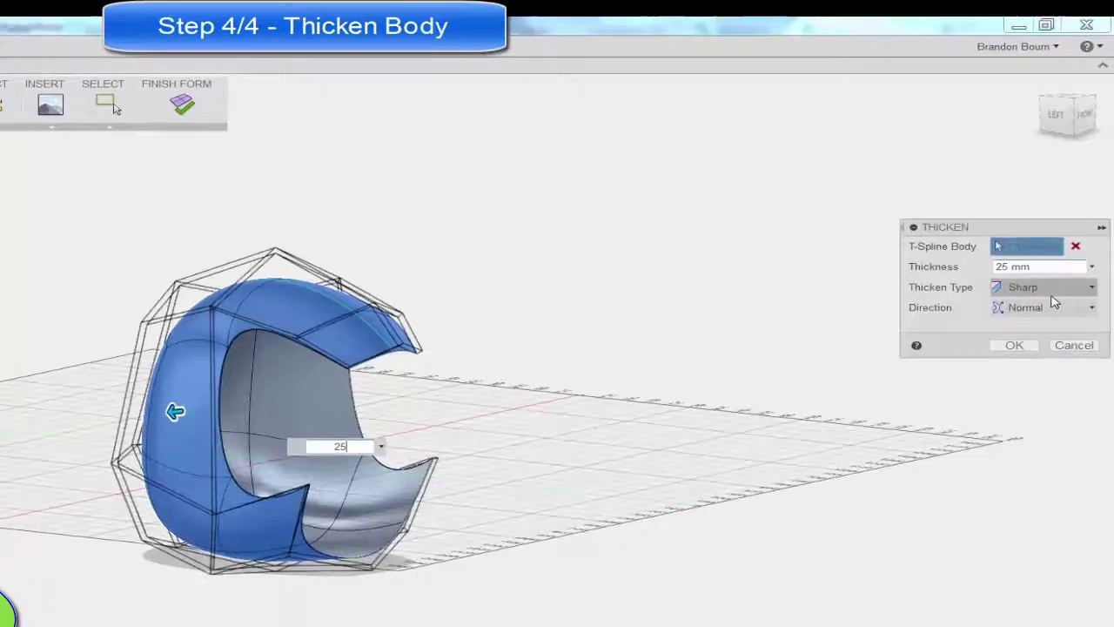
click(1068, 237)
click(1014, 349)
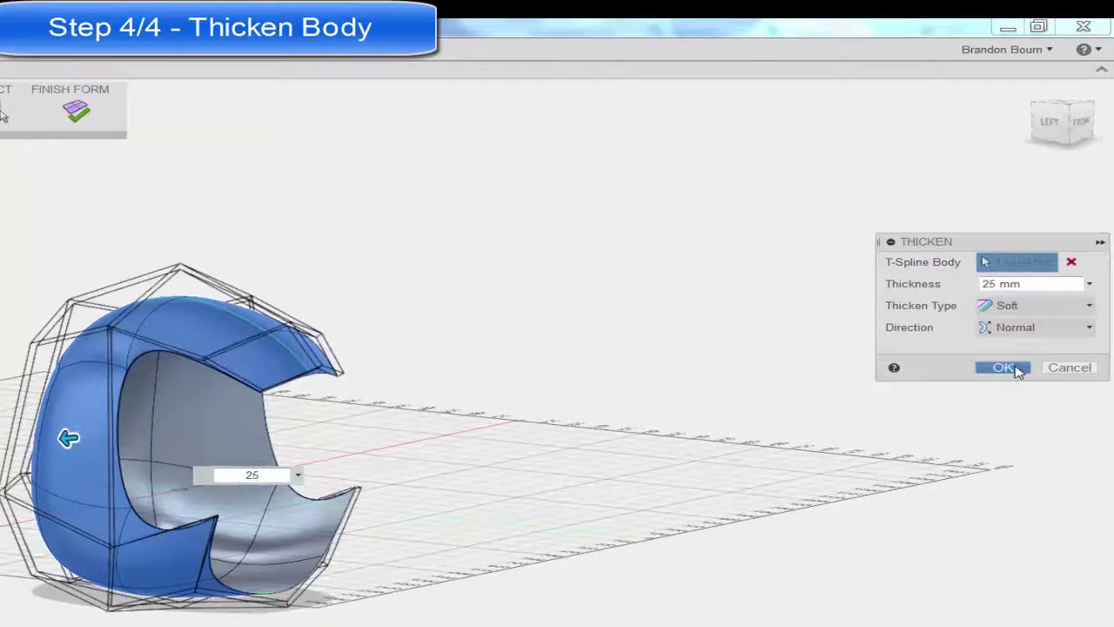
click(1002, 367)
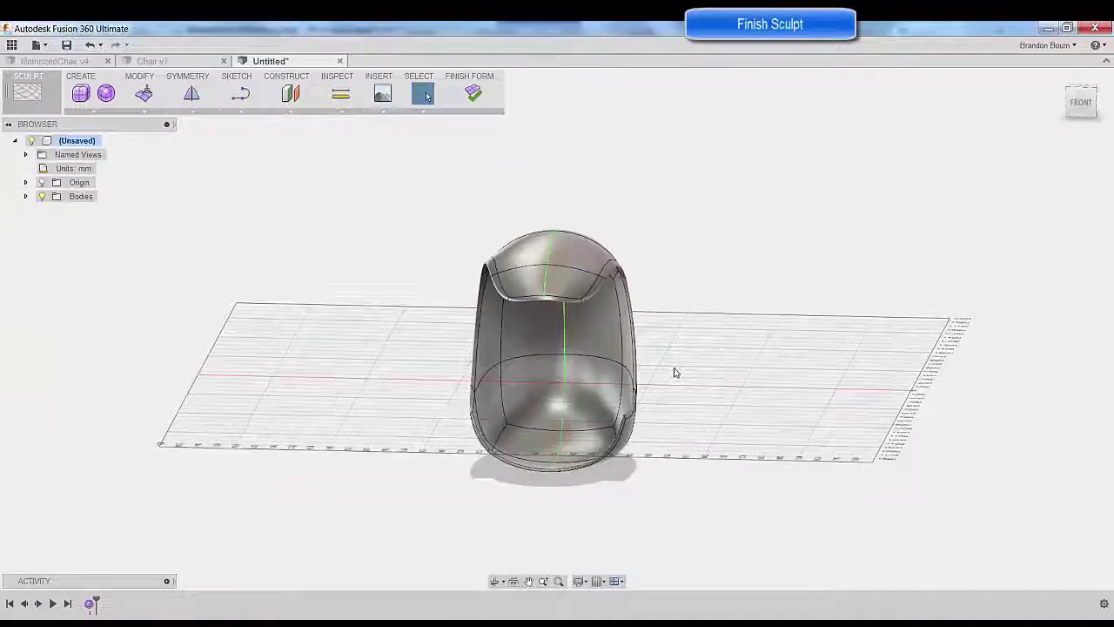
shift+middle_drag(673, 373, 642, 318)
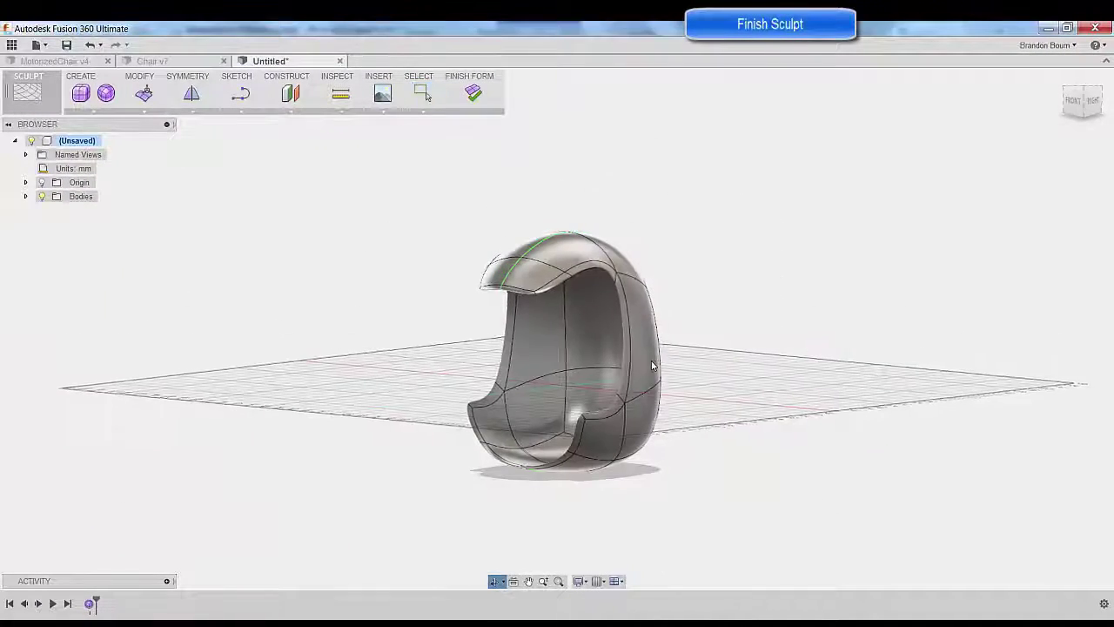
click(470, 98)
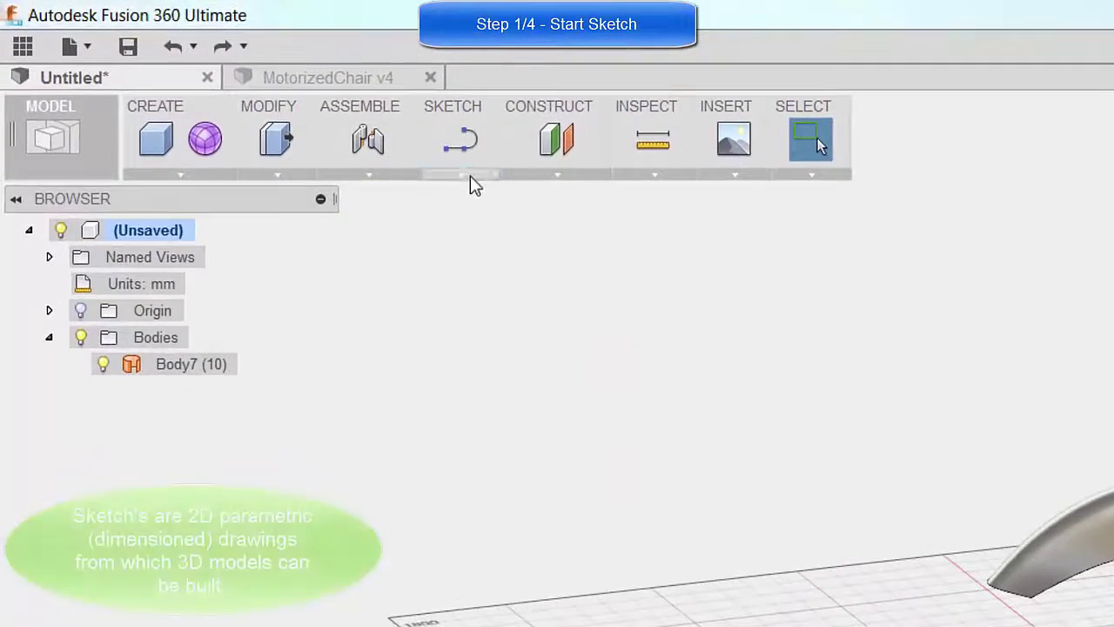
- On the chair face, sketch a 50 mm centre-diameter circle beside the origin and stop the sketch
click(469, 177)
click(472, 194)
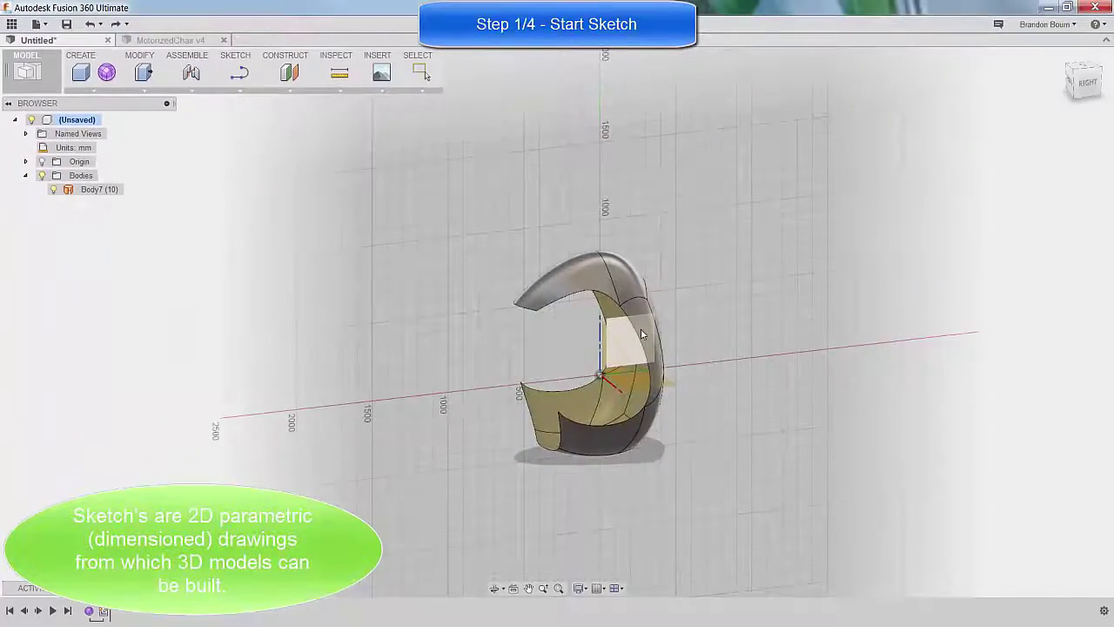
click(641, 334)
right_click(411, 328)
right_click(409, 373)
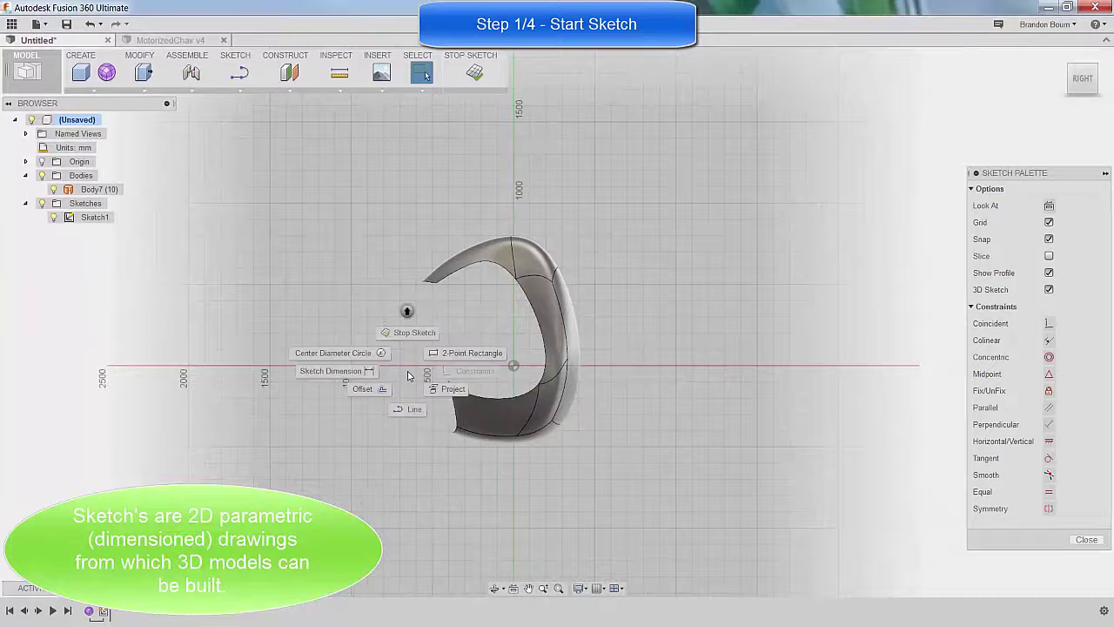
click(374, 367)
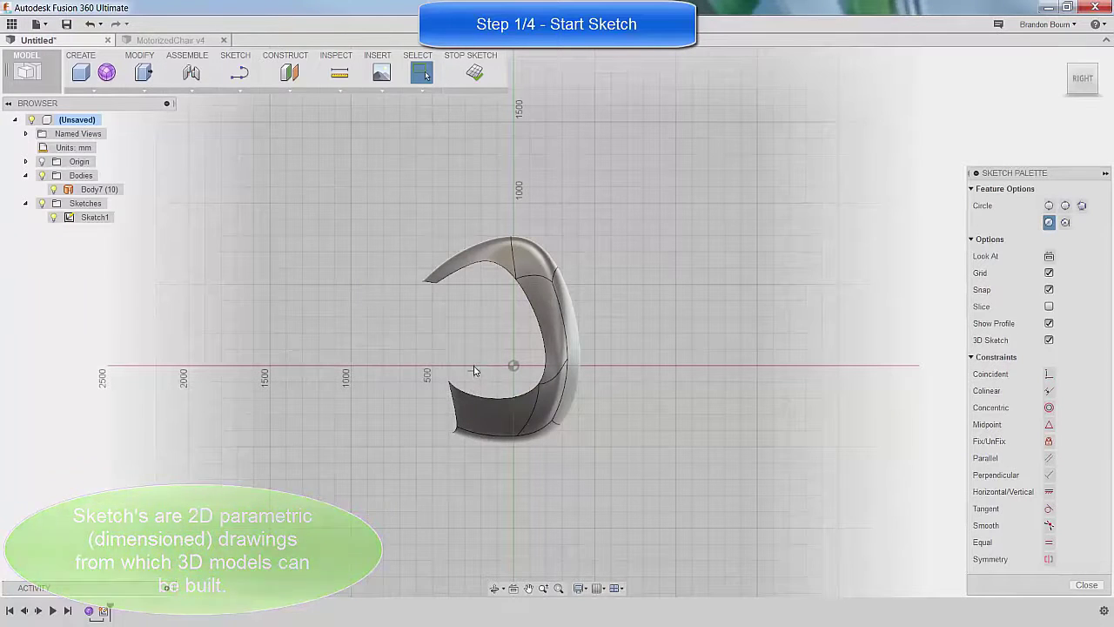
click(480, 365)
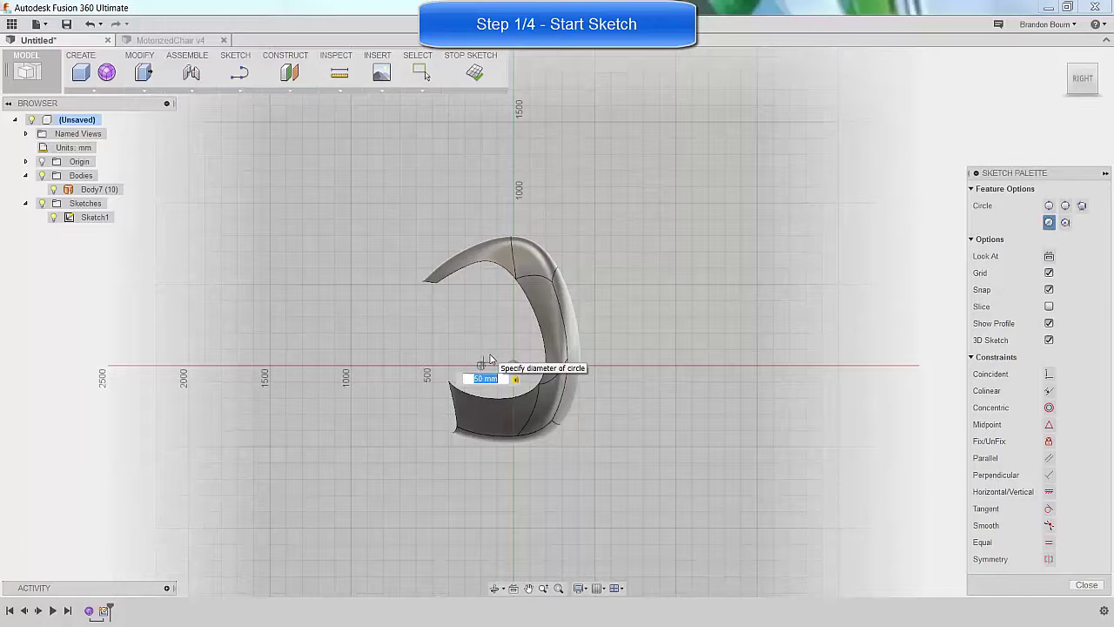
key(Return)
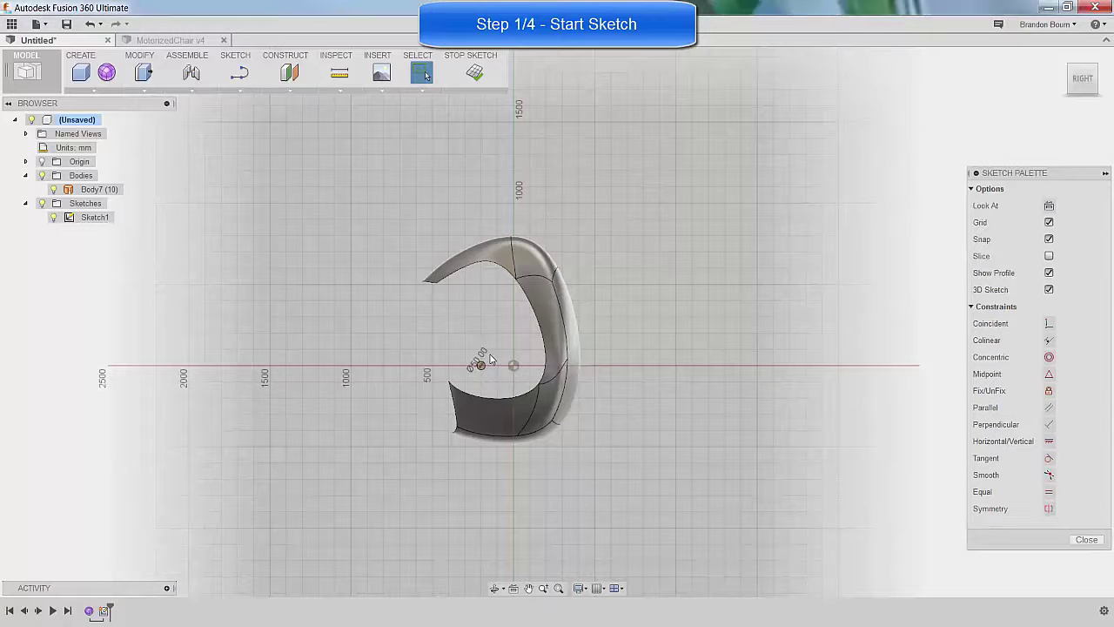
click(475, 69)
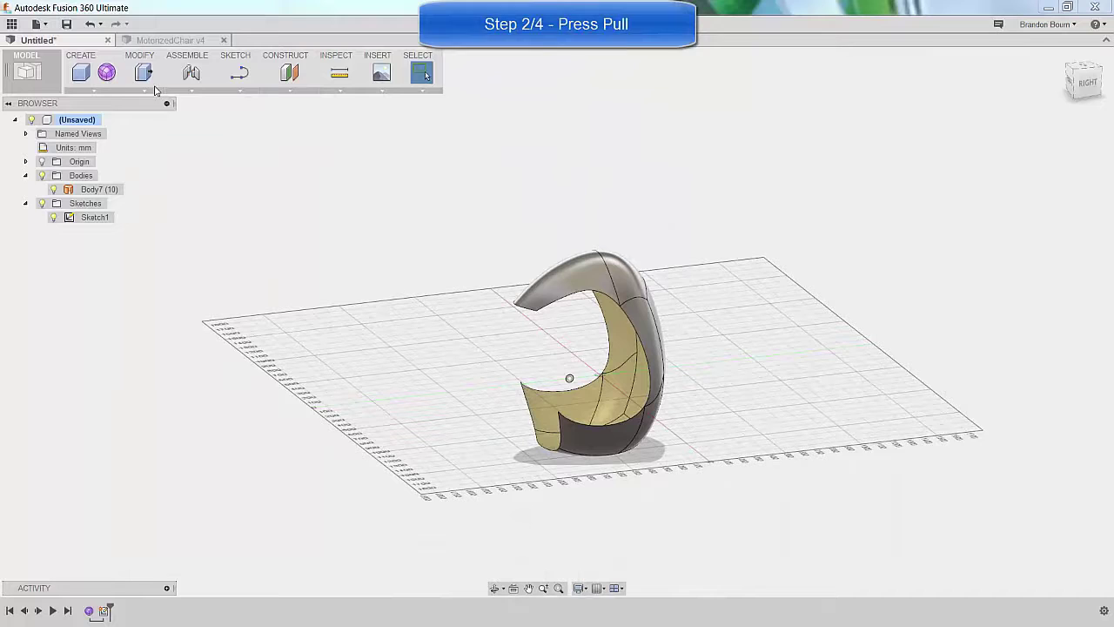
- Press Pull the circle 400 mm symmetrically into a new rod body through the chair
click(147, 76)
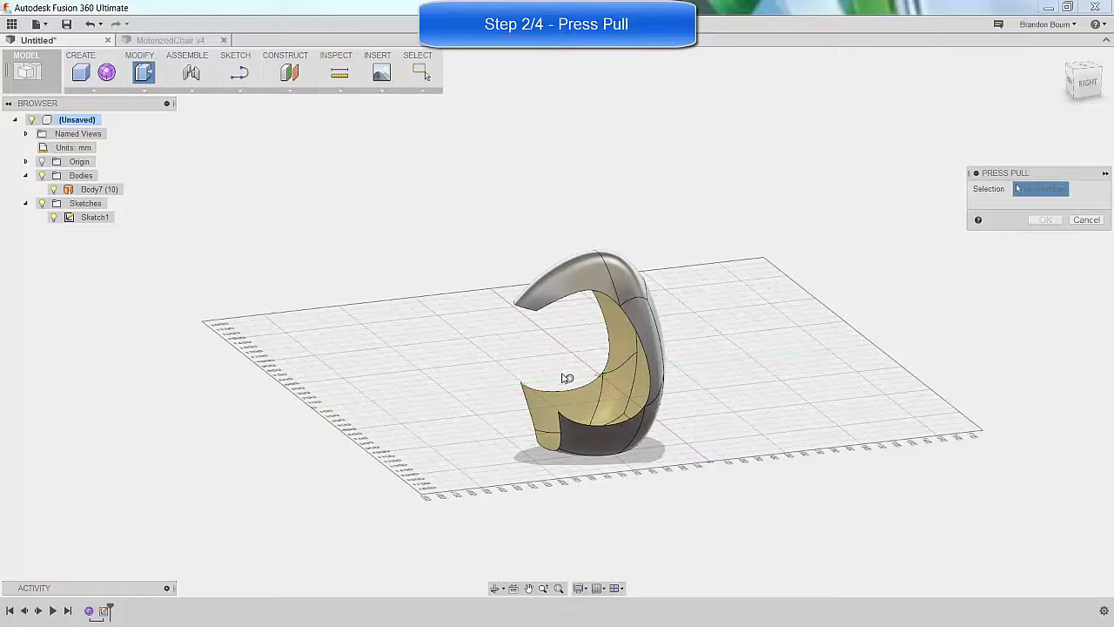
click(569, 380)
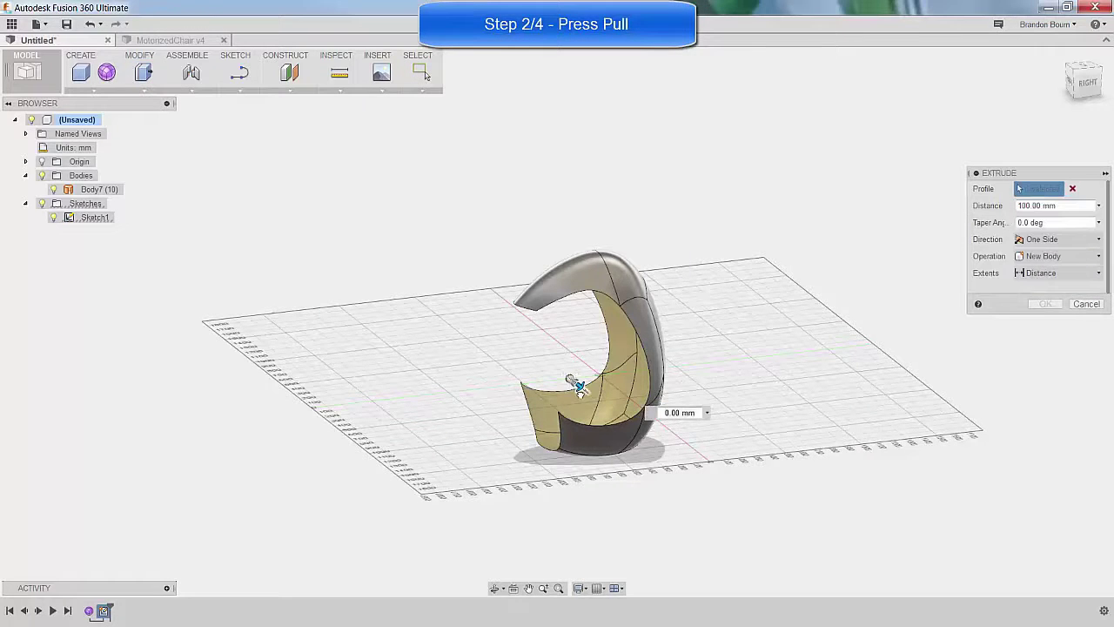
drag(590, 402, 594, 399)
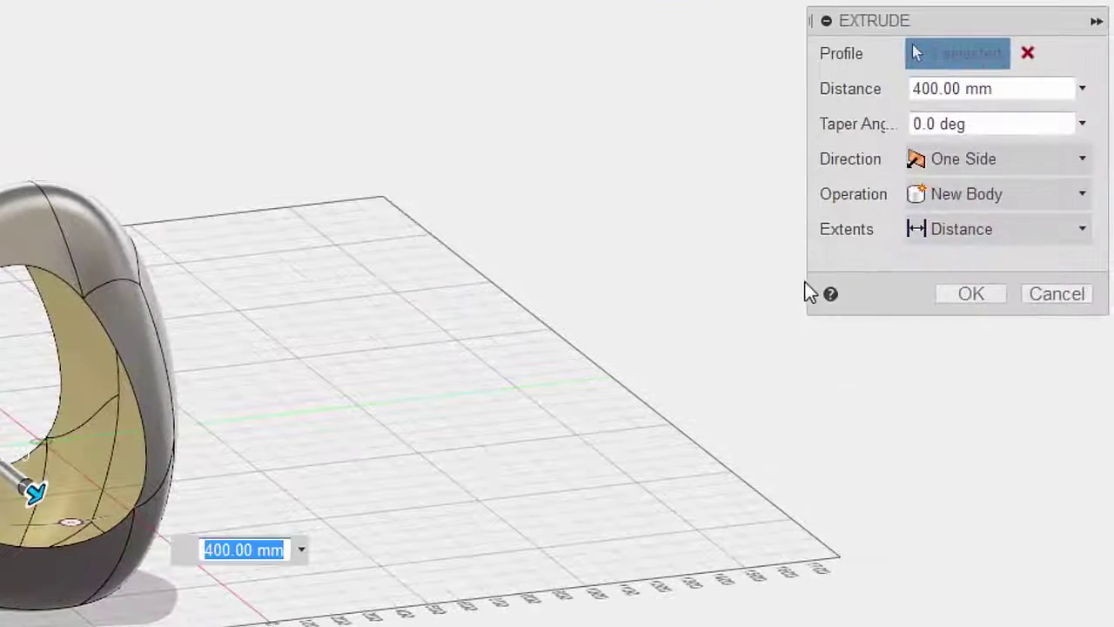
click(1001, 158)
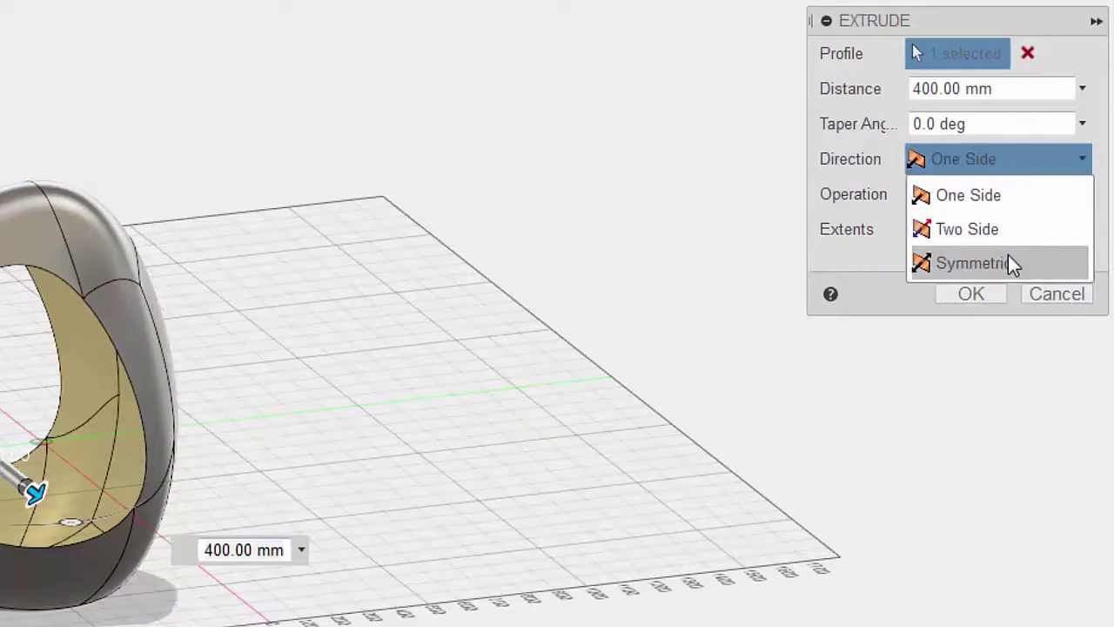
click(1009, 261)
shift+middle_drag(392, 427, 557, 420)
shift+middle_drag(680, 396, 986, 348)
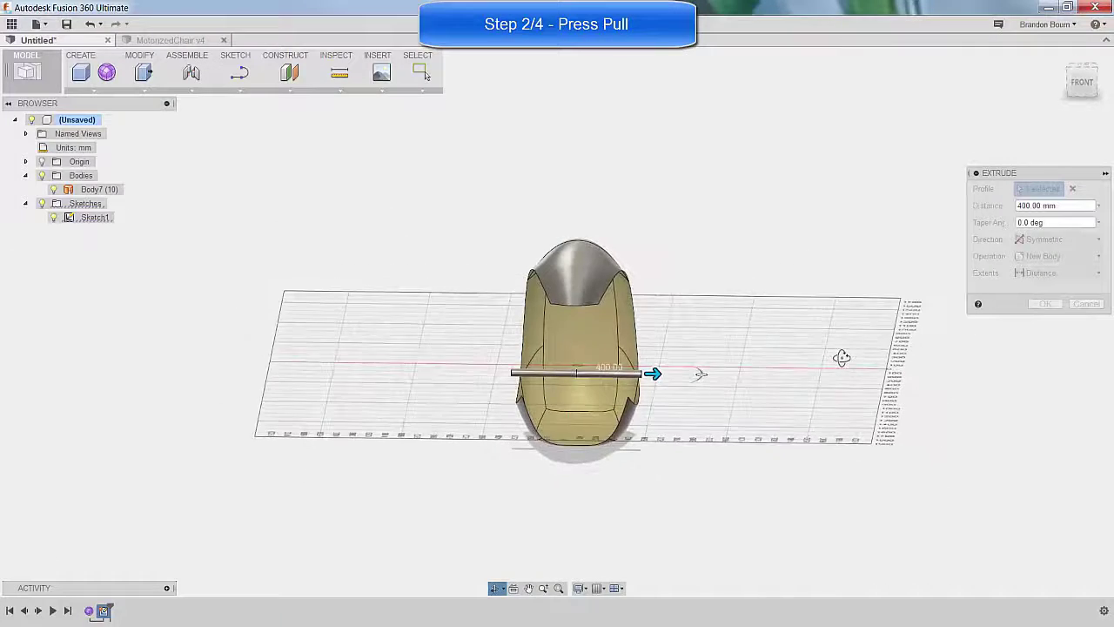
click(1045, 304)
shift+middle_drag(826, 232, 662, 261)
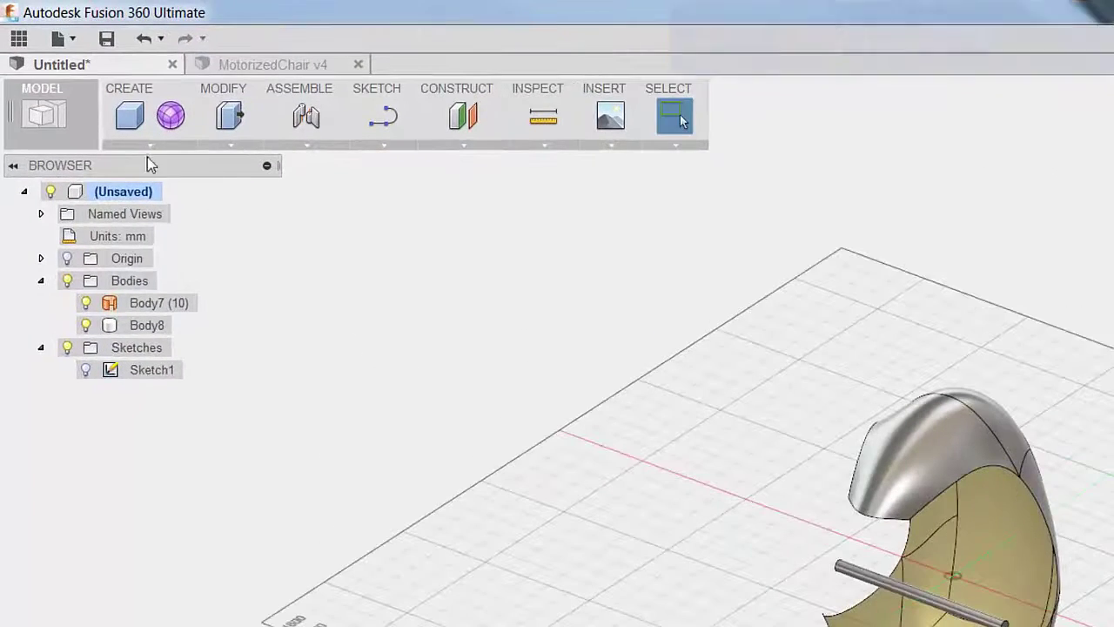
- Mirror the rod body across the chosen plane to create a second parallel rod
click(150, 145)
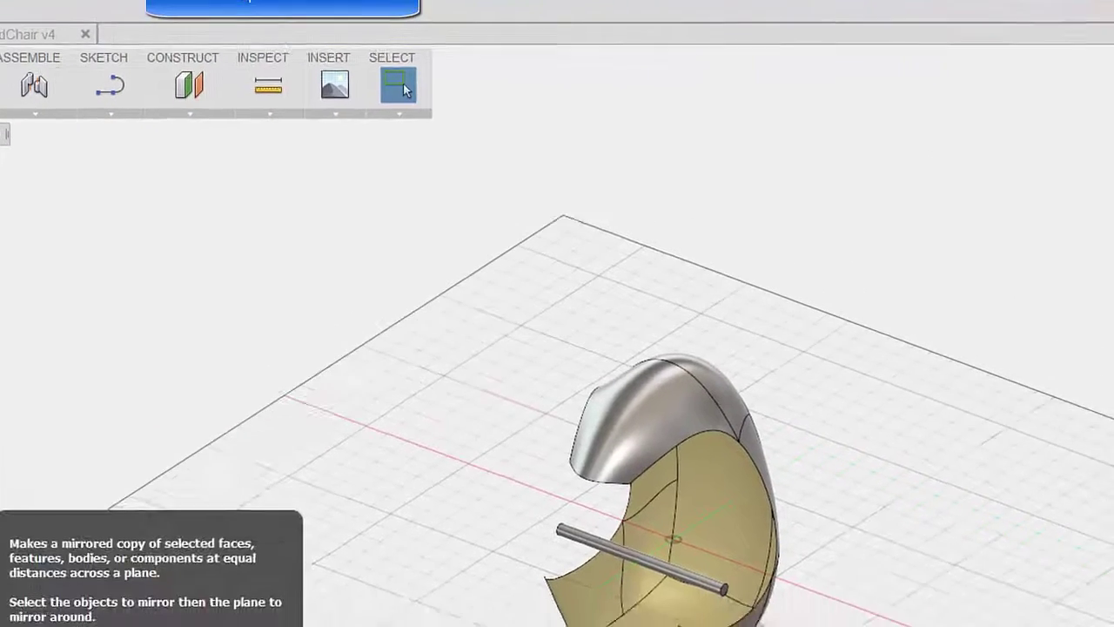
click(142, 554)
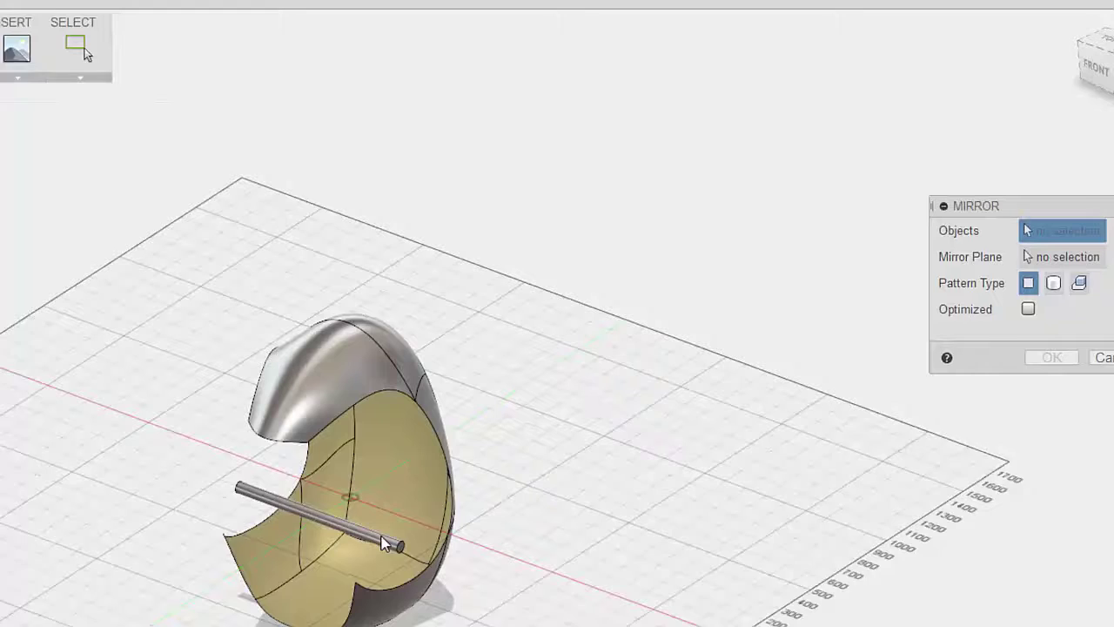
click(1008, 279)
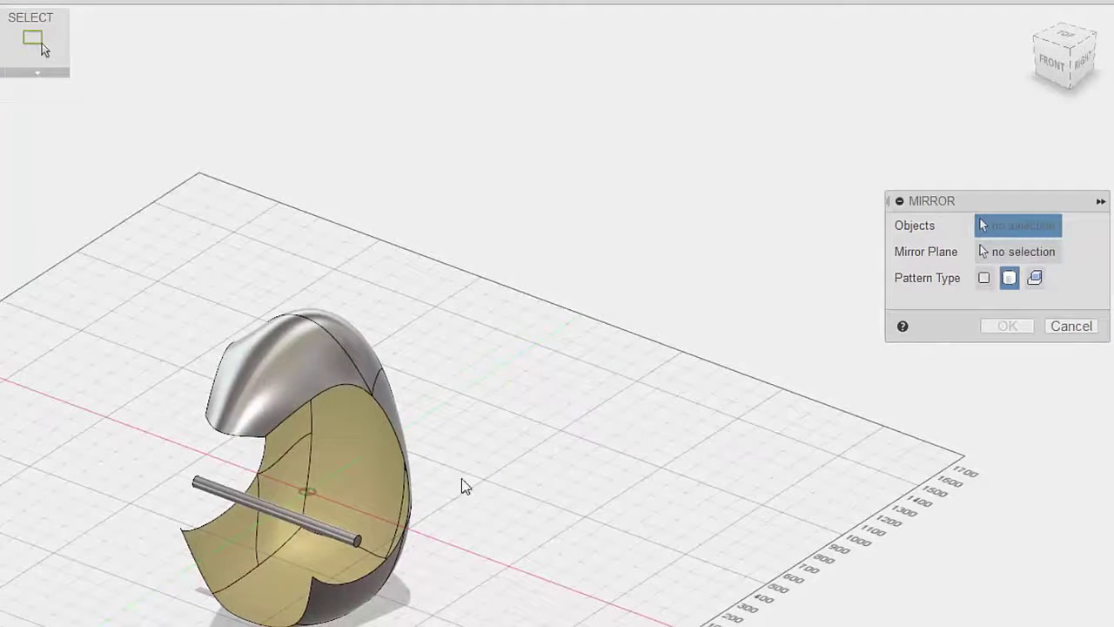
click(340, 535)
click(340, 535)
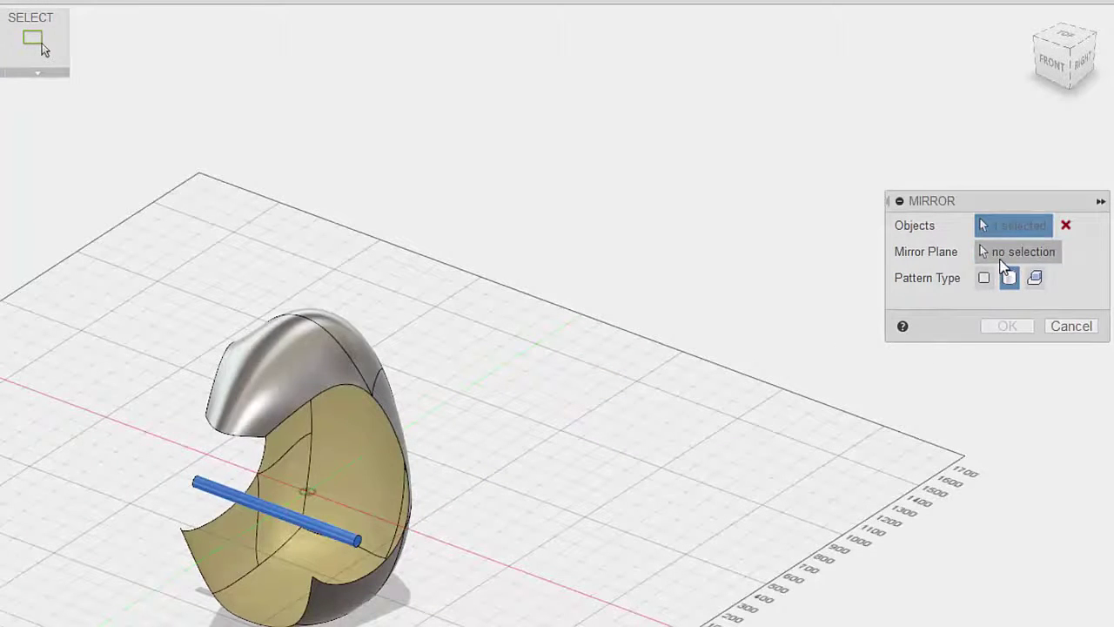
click(1000, 256)
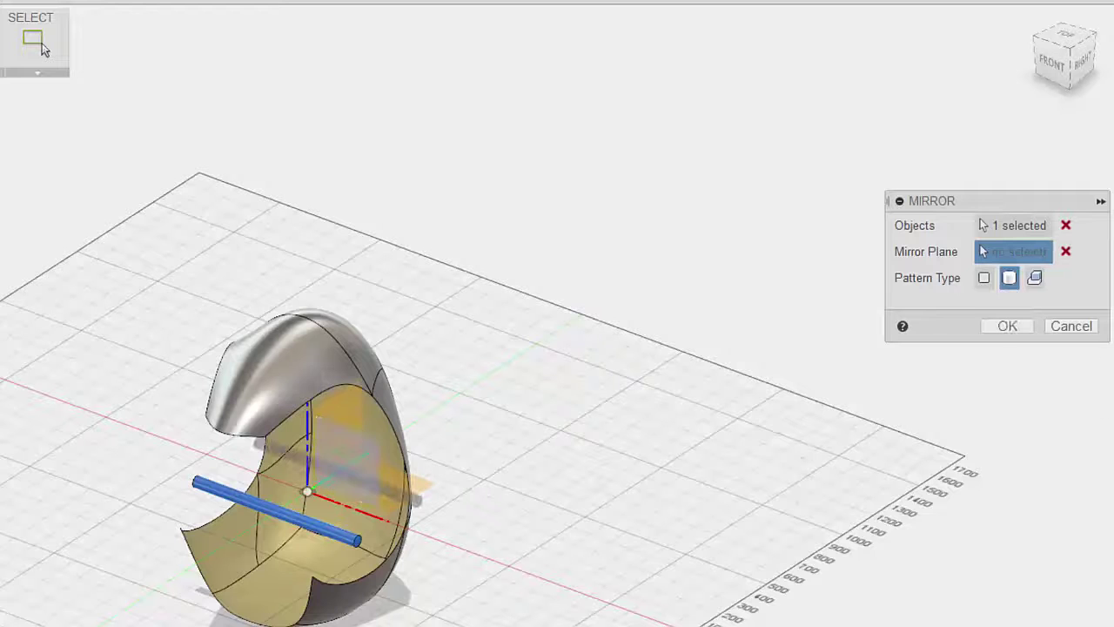
click(1005, 327)
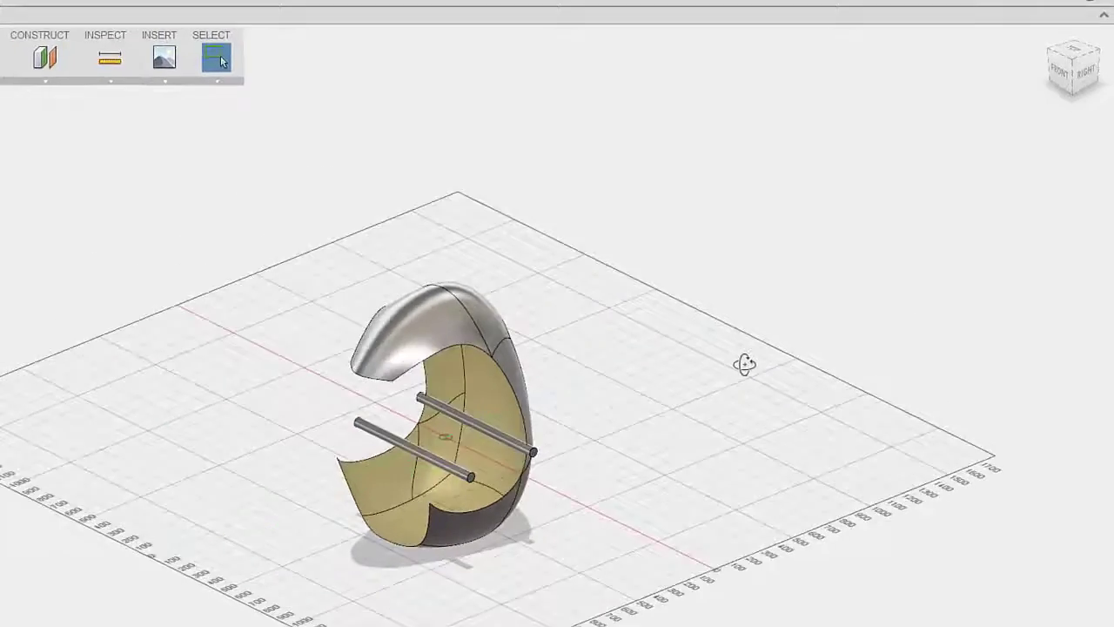
shift+middle_drag(740, 365, 385, 311)
- Move Body7 500 mm up along Z so the seat sits above the rods
right_click(383, 333)
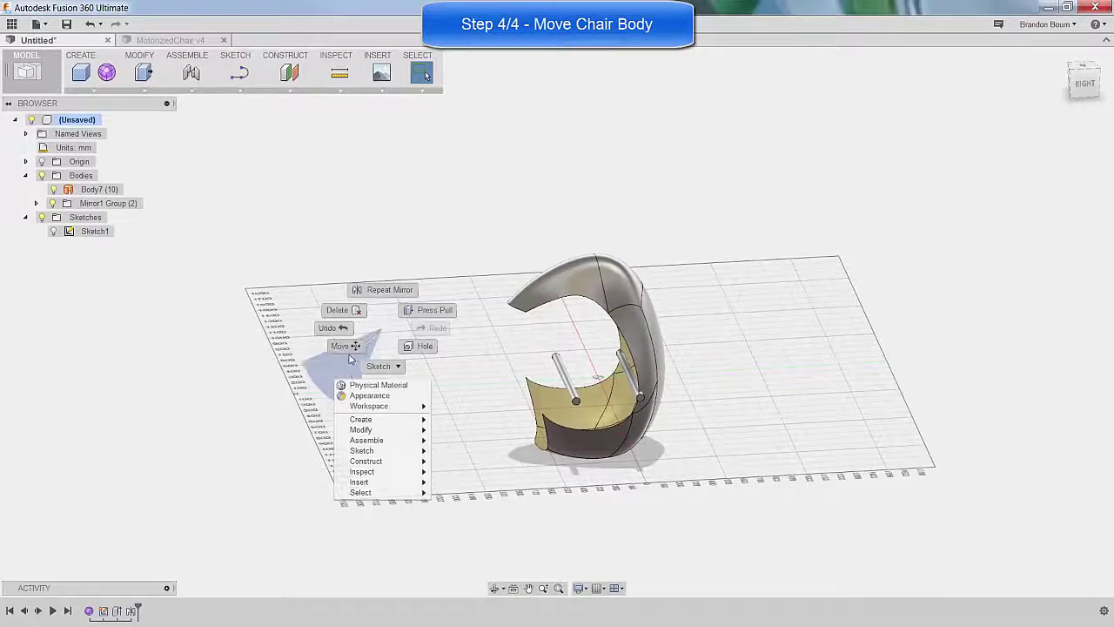
click(347, 348)
click(94, 189)
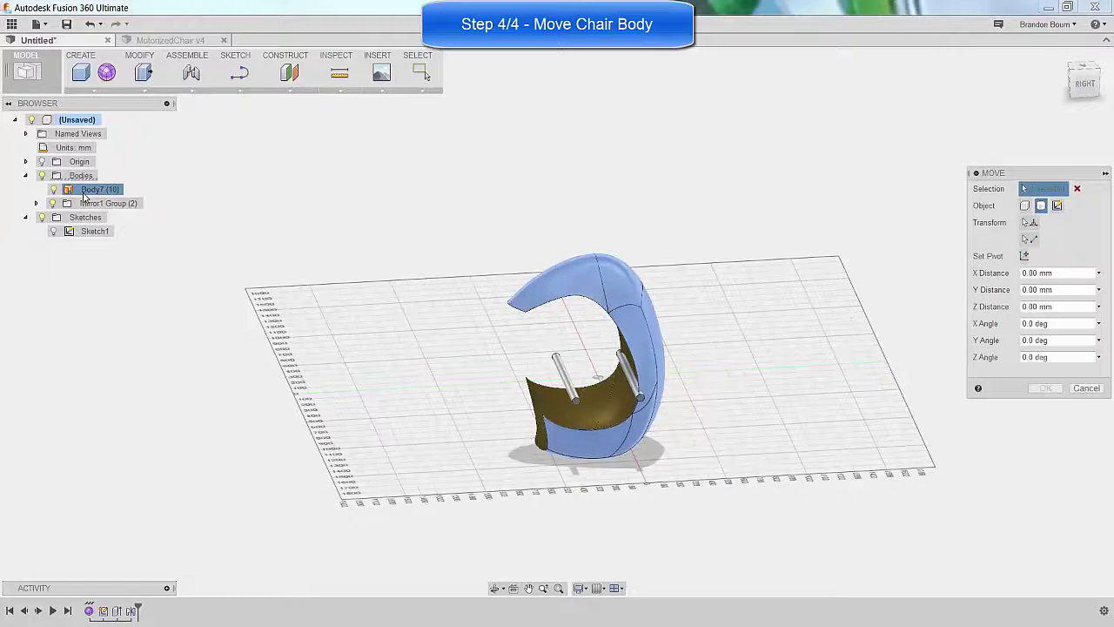
drag(495, 400, 496, 318)
shift+middle_drag(527, 403, 531, 407)
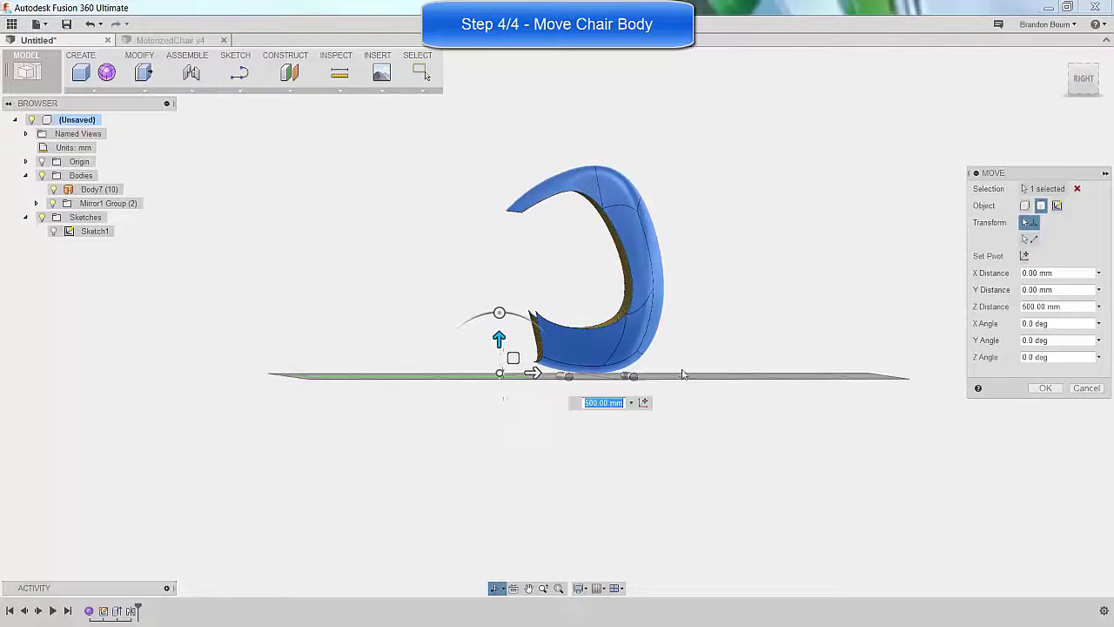
click(1055, 392)
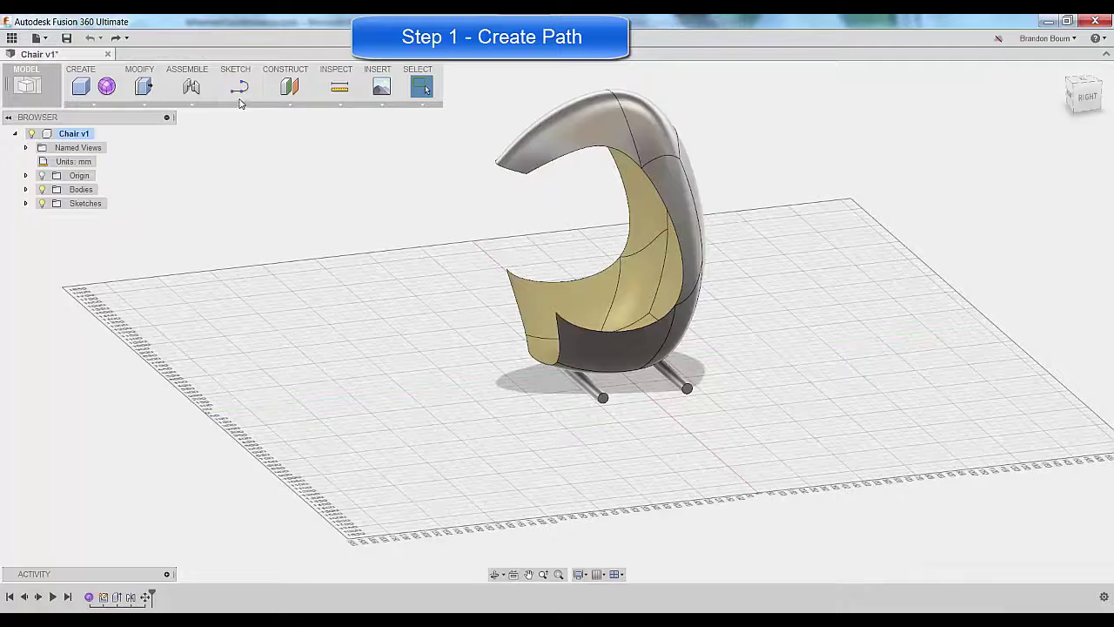
- On a new side-plane sketch, draw the path's straight segment, tangent arc and 500 mm leg at 53.1°
click(240, 94)
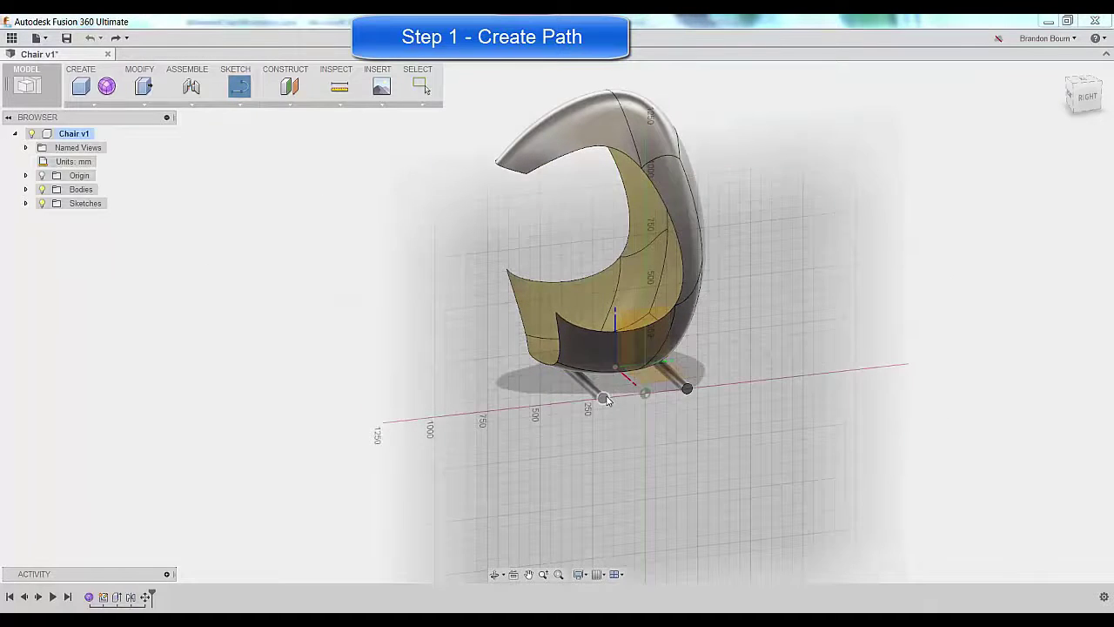
click(607, 399)
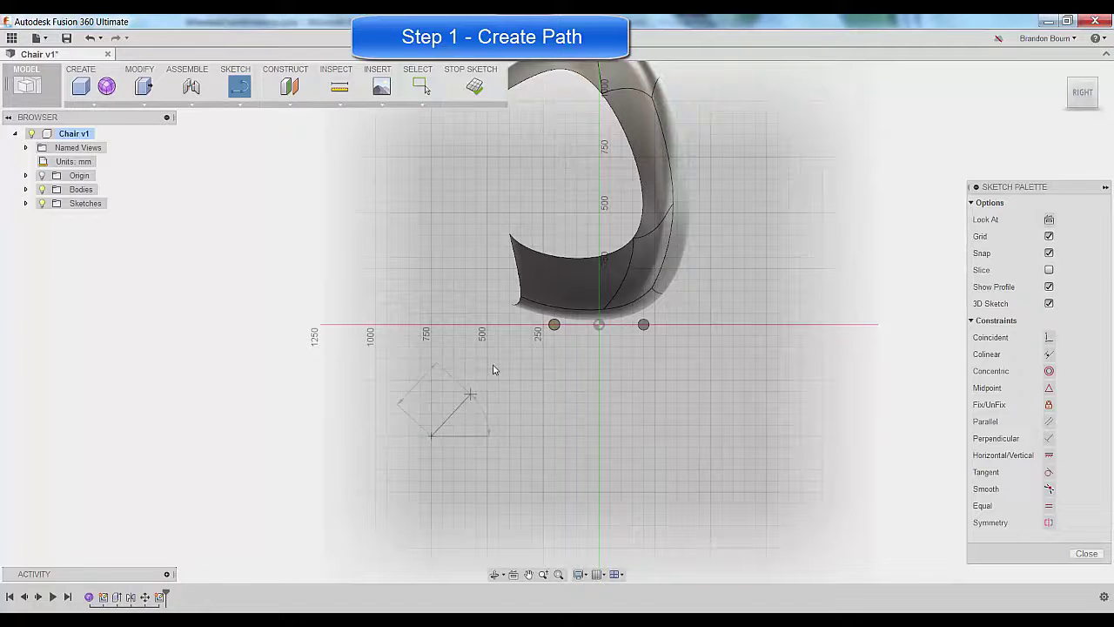
drag(510, 347, 554, 327)
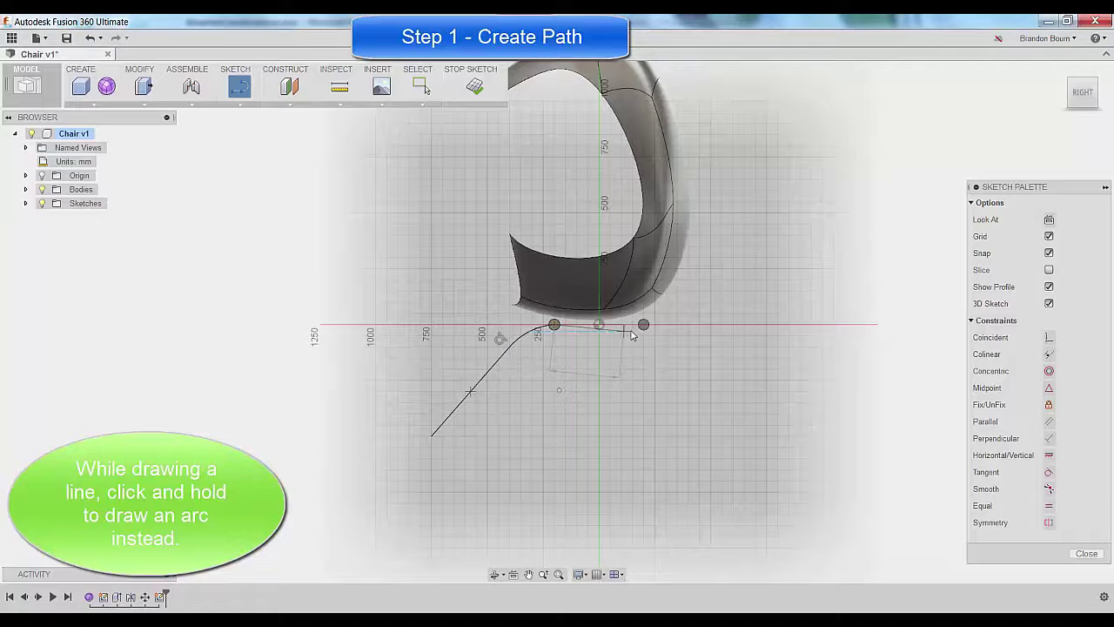
drag(644, 325, 688, 347)
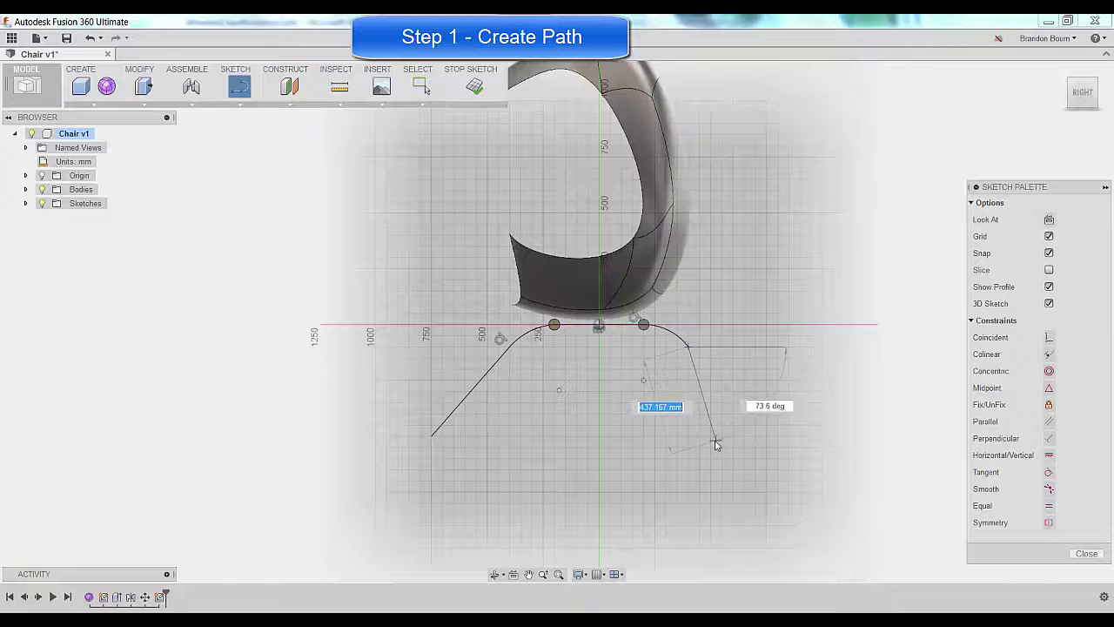
click(759, 441)
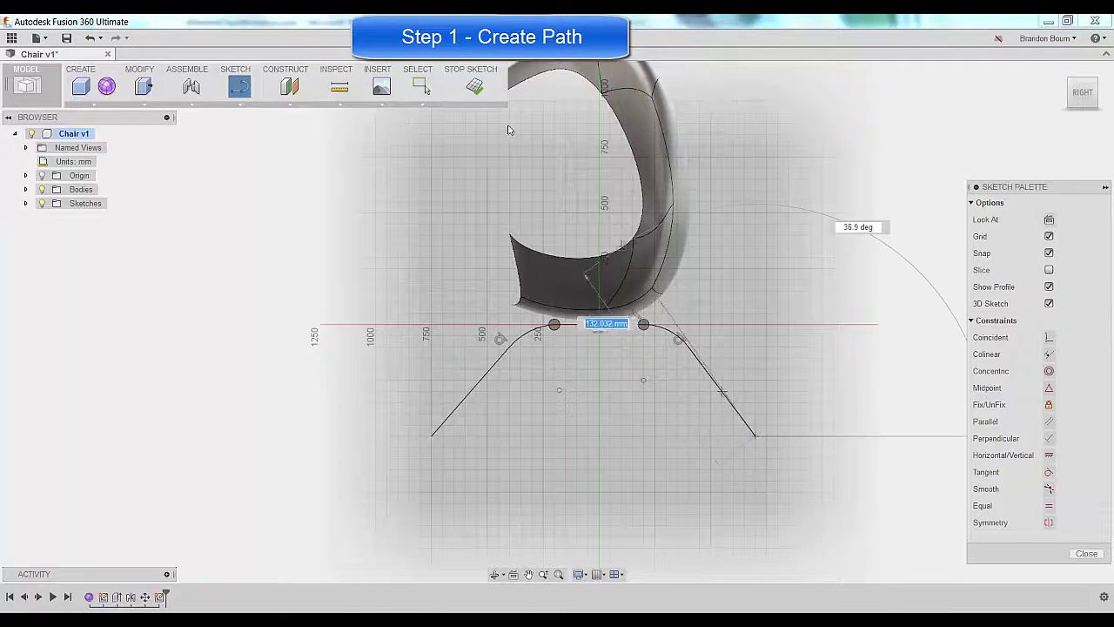
- Finish the path sketch and add a Plane Along Path at the frame curve's start, distance 0.00
click(478, 87)
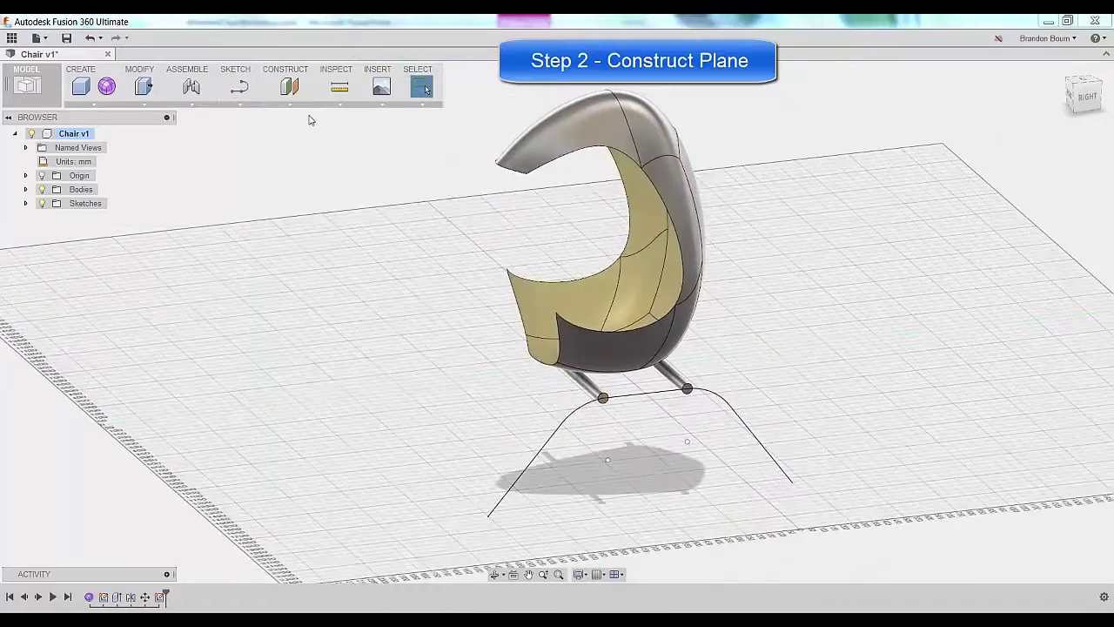
click(292, 106)
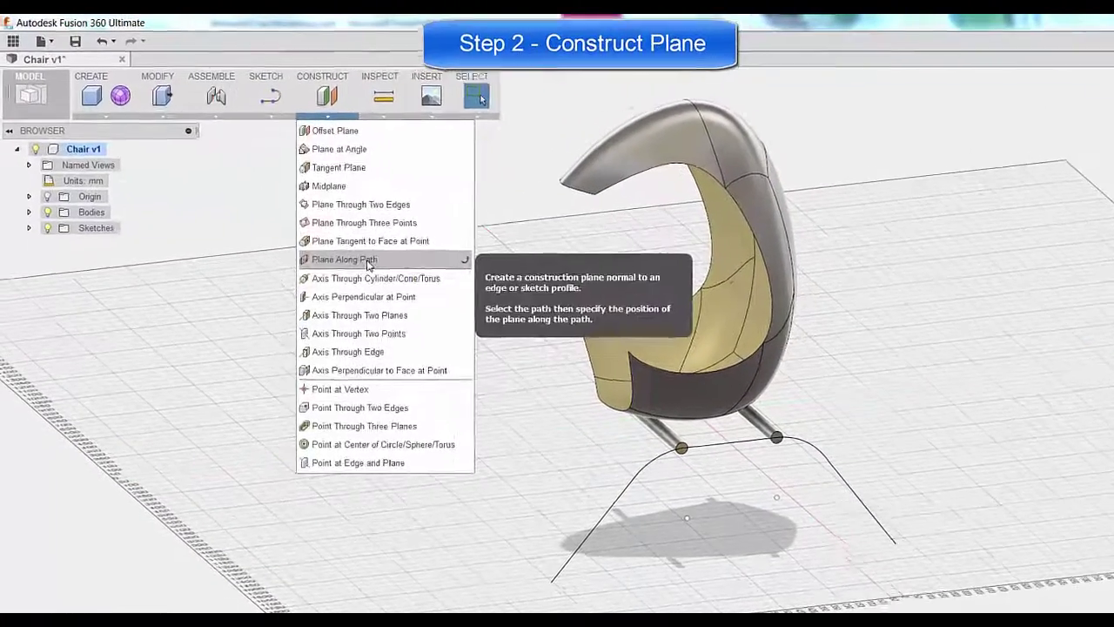
click(323, 232)
click(594, 561)
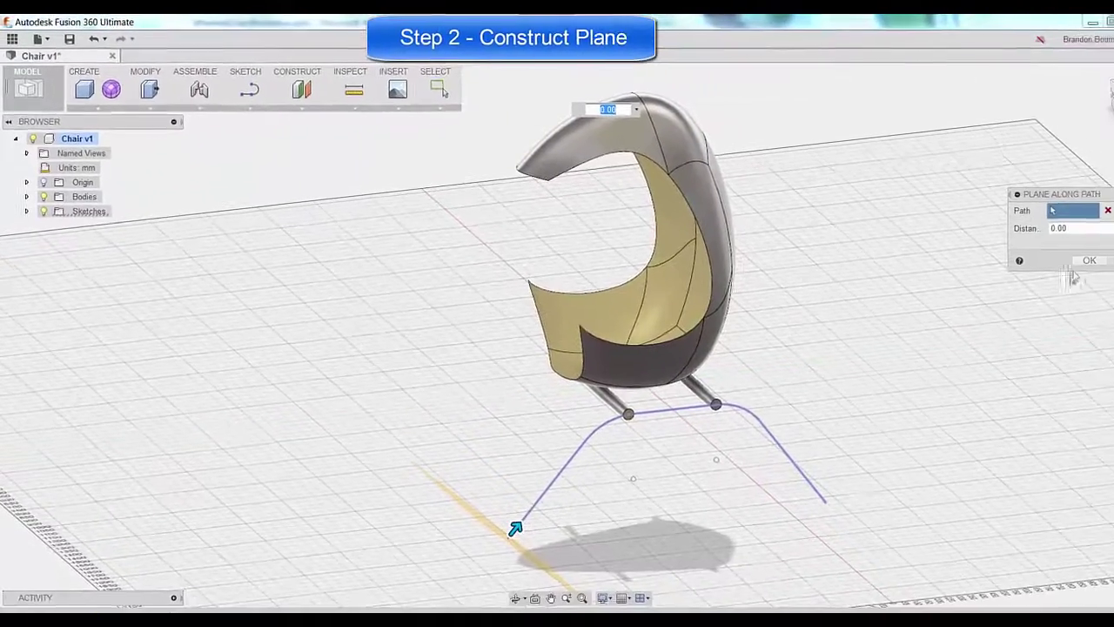
click(1043, 248)
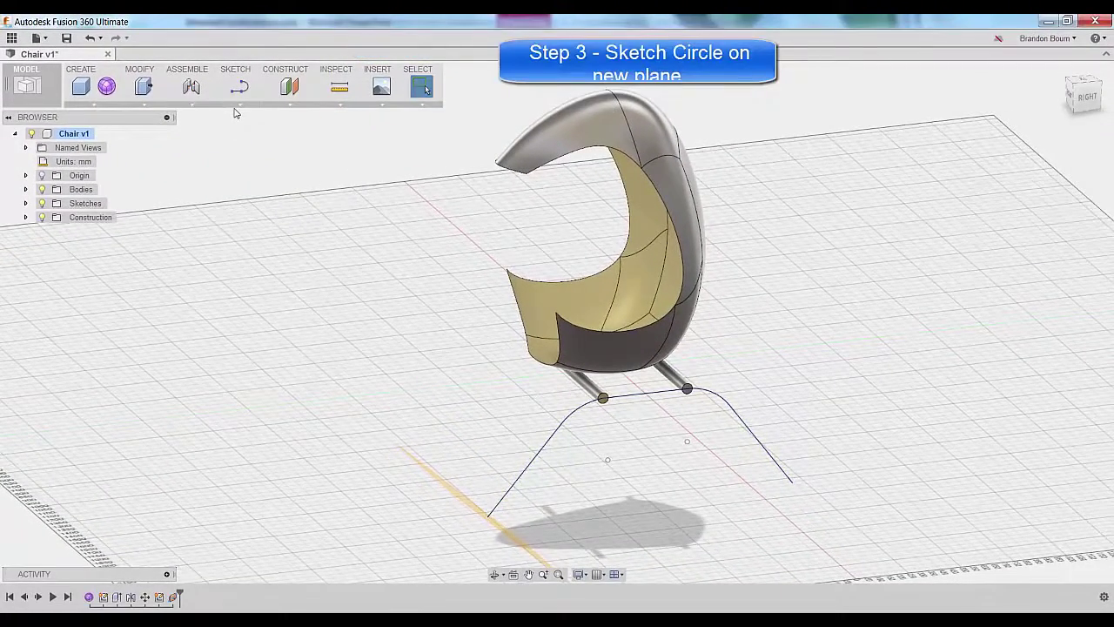
- Start a centre-diameter circle sketch on the new construction plane and orbit to the path end
click(236, 104)
mouse_move(258, 165)
click(353, 165)
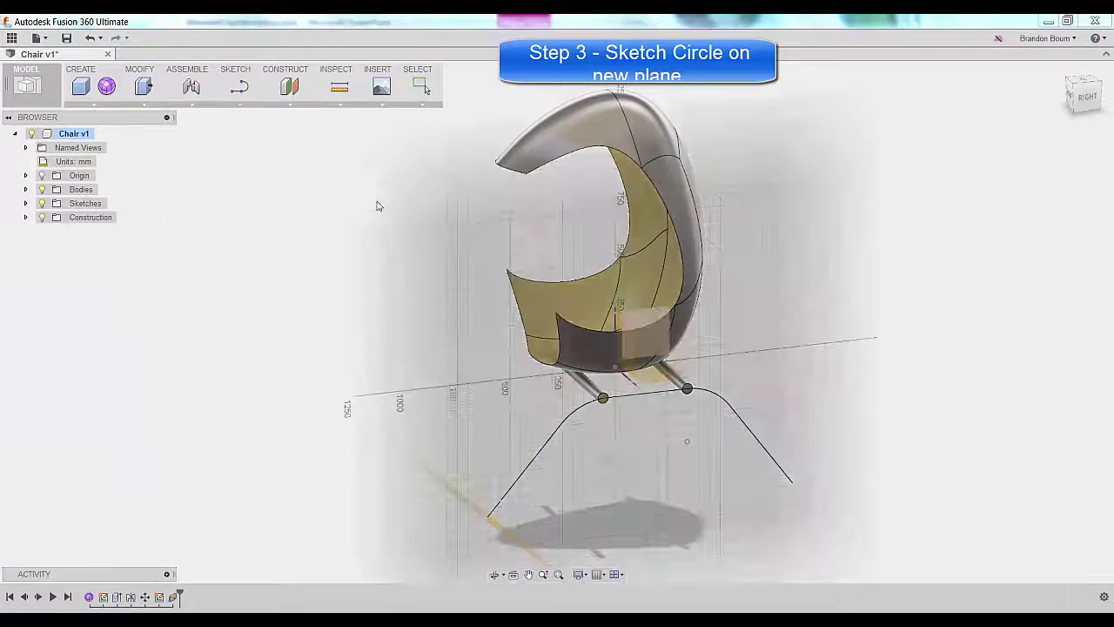
click(479, 517)
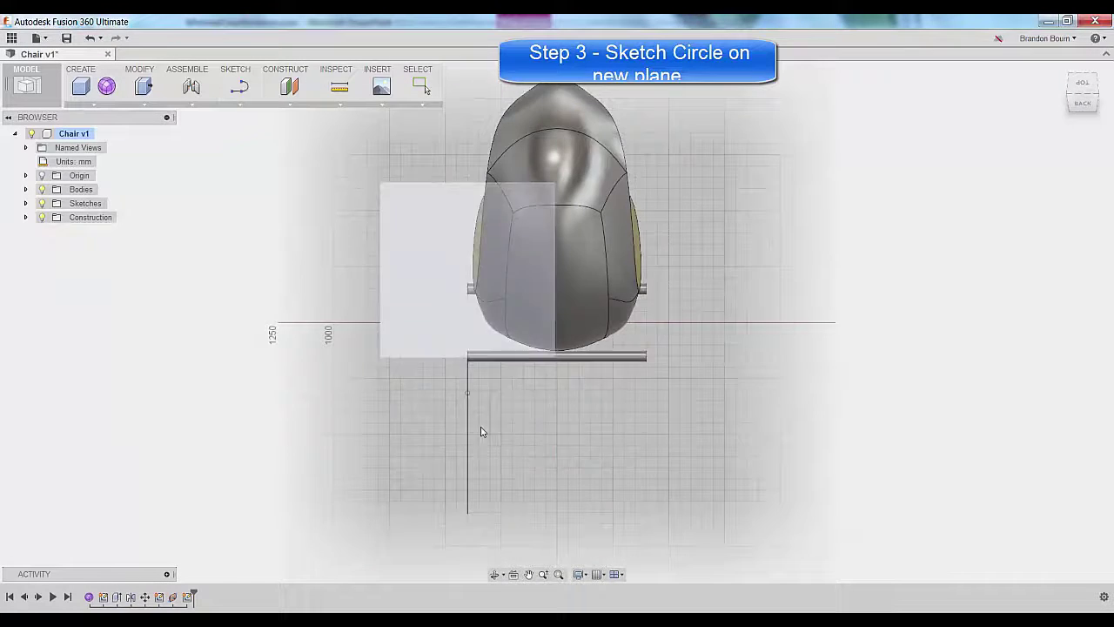
shift+middle_drag(410, 368, 424, 360)
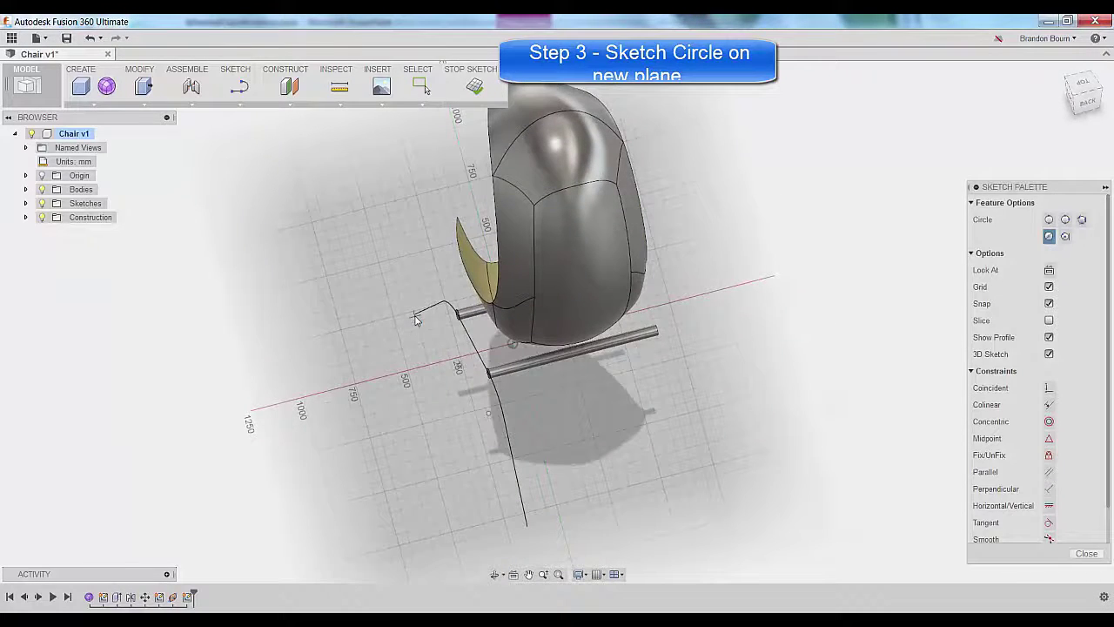
scroll(415, 320, up, 5)
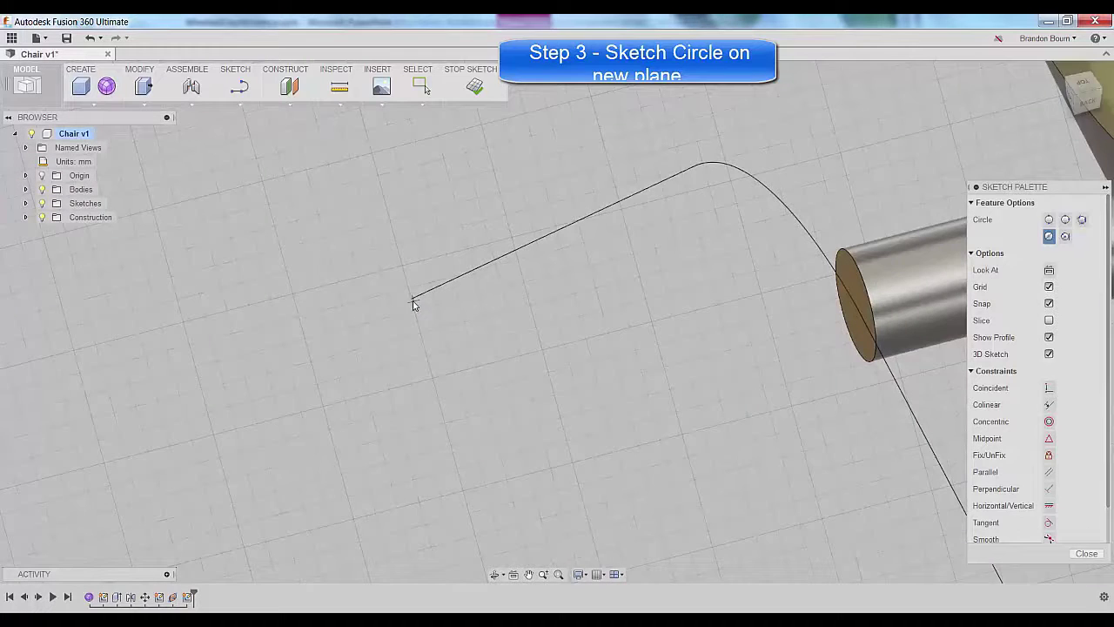
scroll(435, 307, down, 2)
key(Escape)
- Project the path end into the sketch and draw a 50 mm circle centred on it
right_click(466, 312)
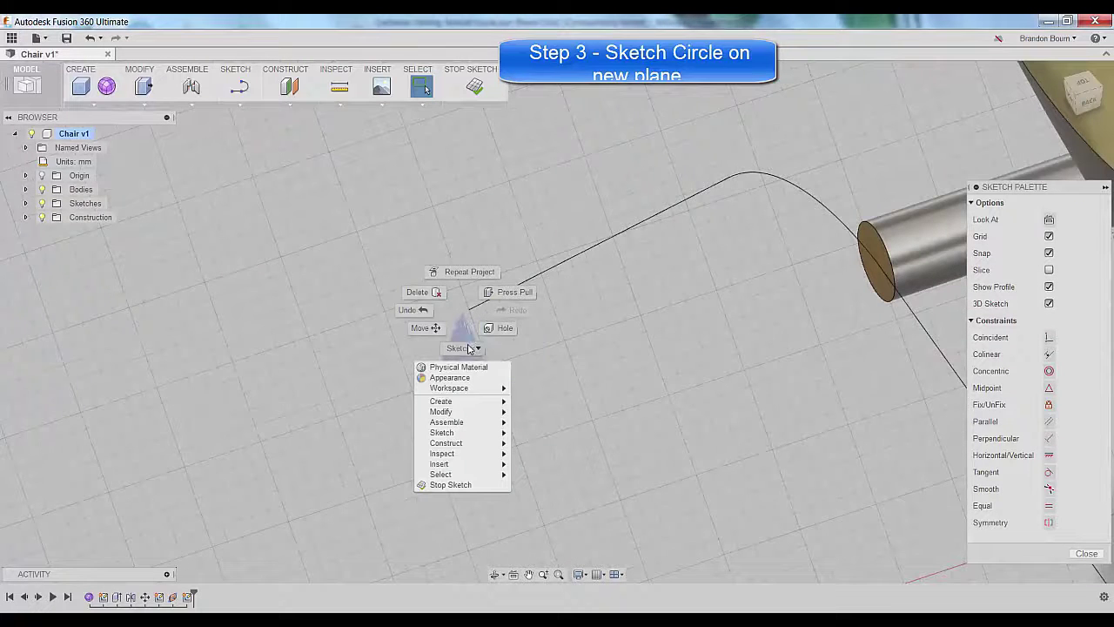
click(466, 348)
click(504, 364)
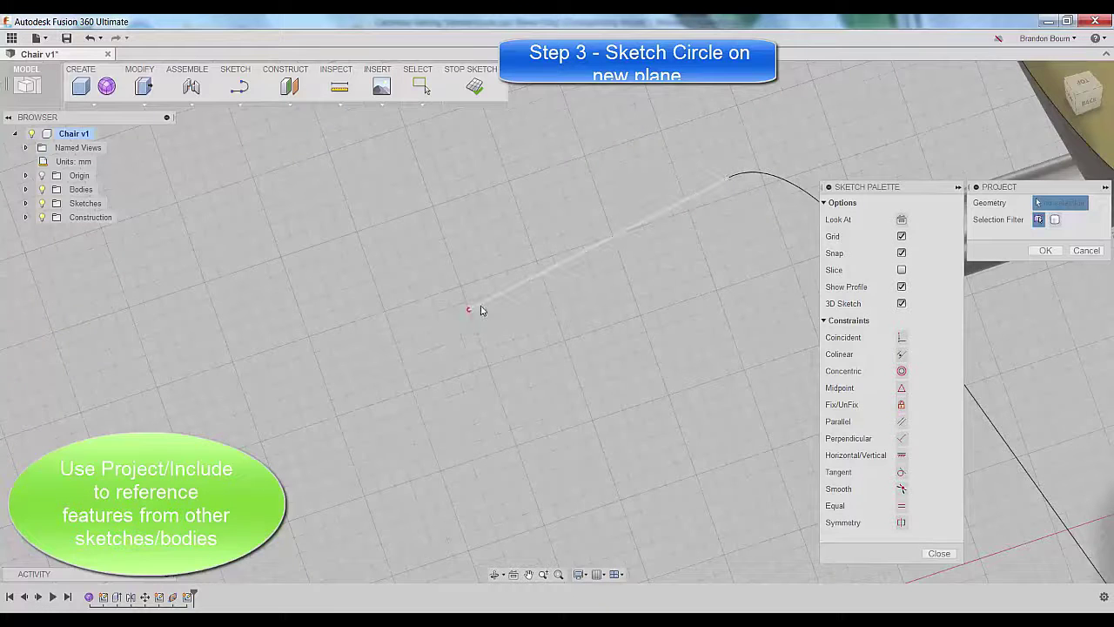
right_click(452, 313)
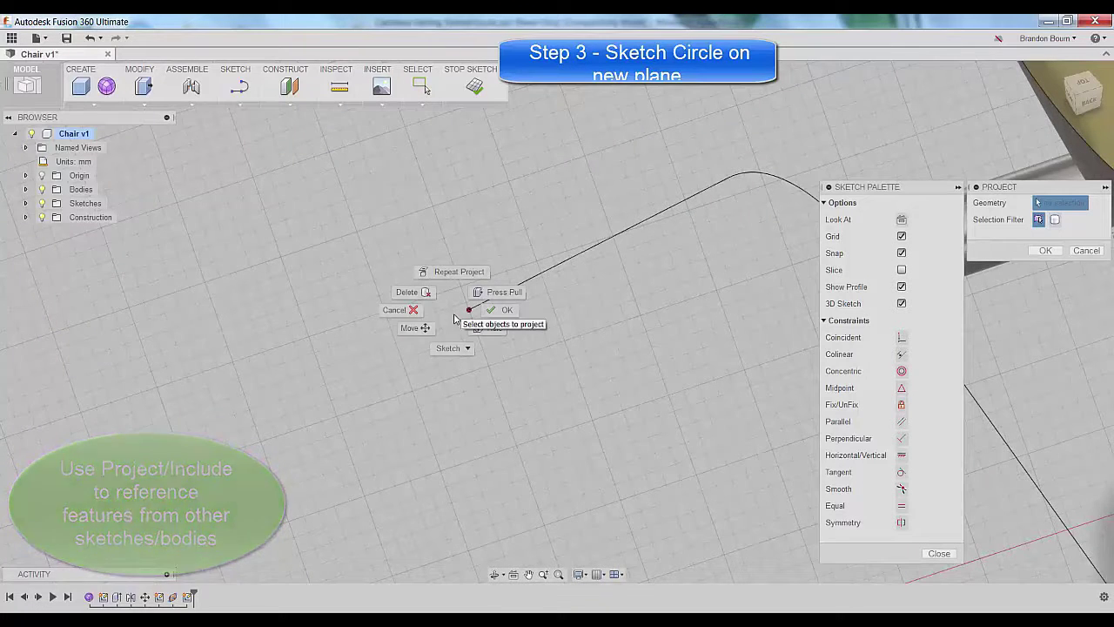
click(459, 348)
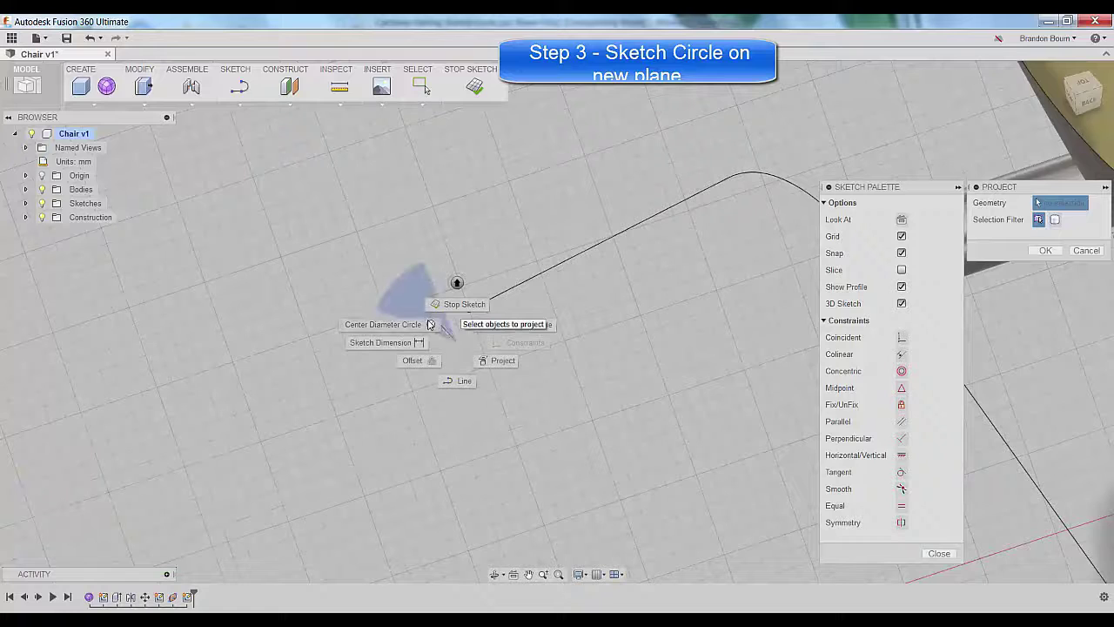
click(428, 324)
click(469, 309)
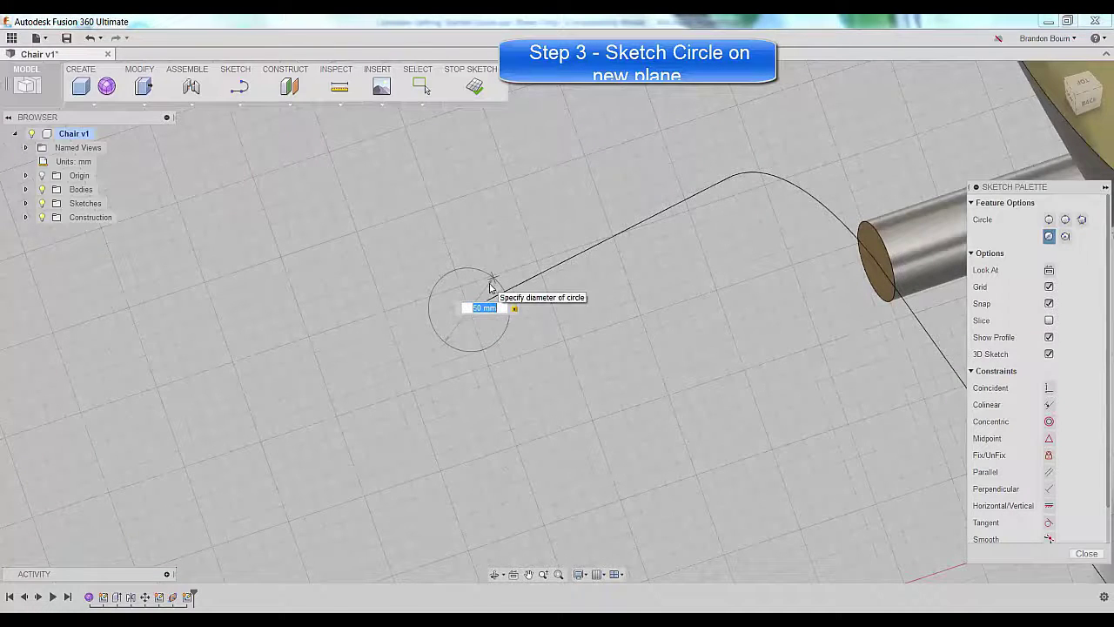
key(Return)
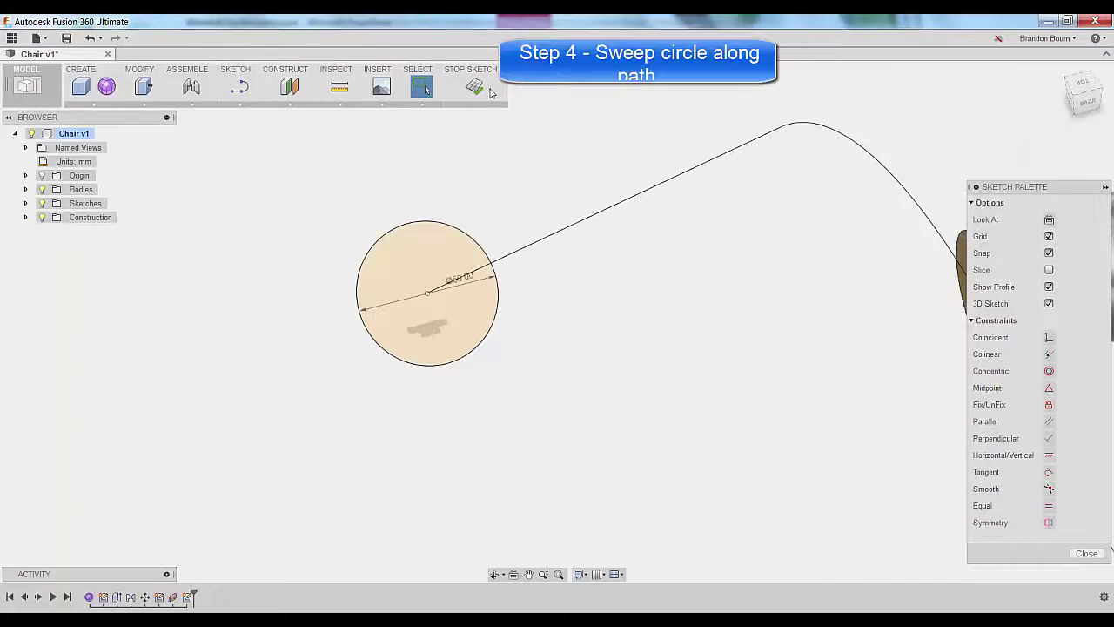
- Finish the circle sketch and start a sweep with the circle as profile and frame curve as path
click(487, 91)
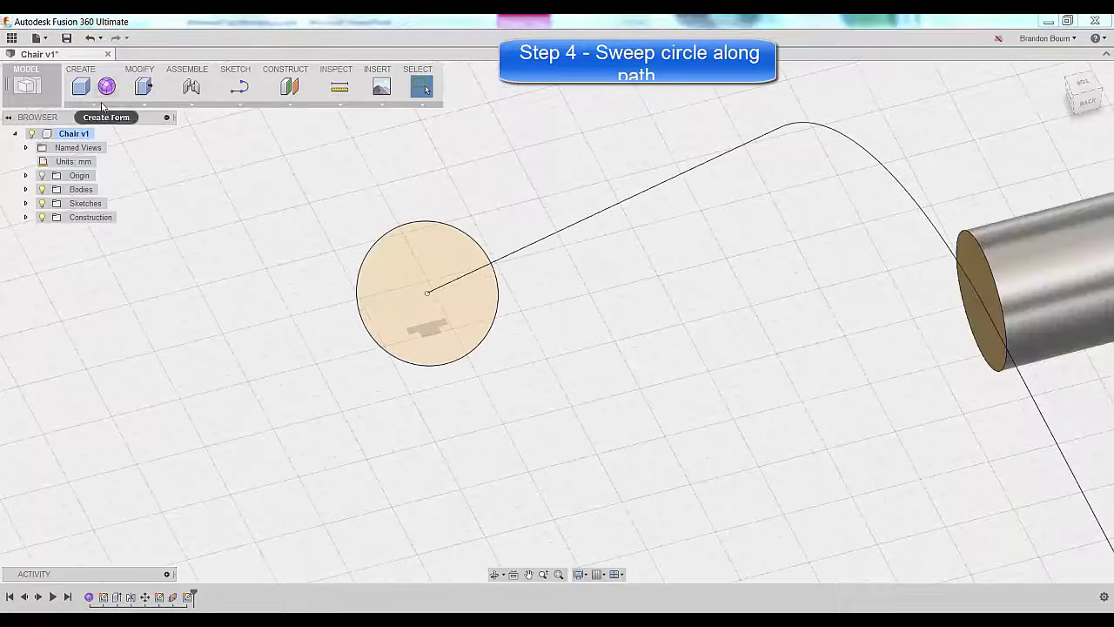
click(91, 96)
click(90, 247)
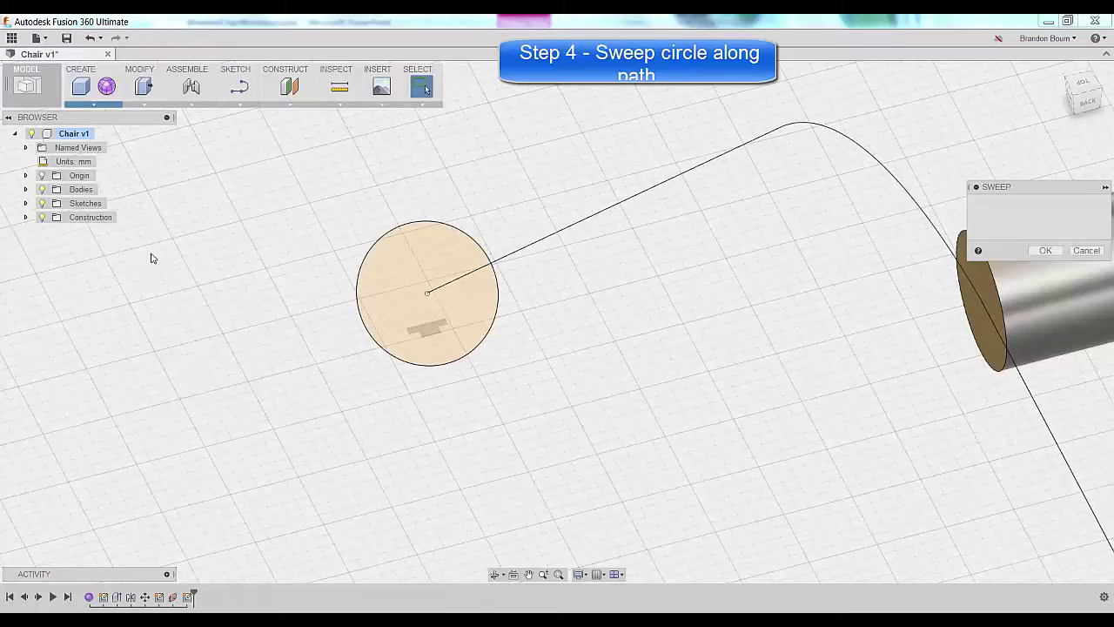
click(409, 325)
shift+middle_drag(409, 325, 754, 261)
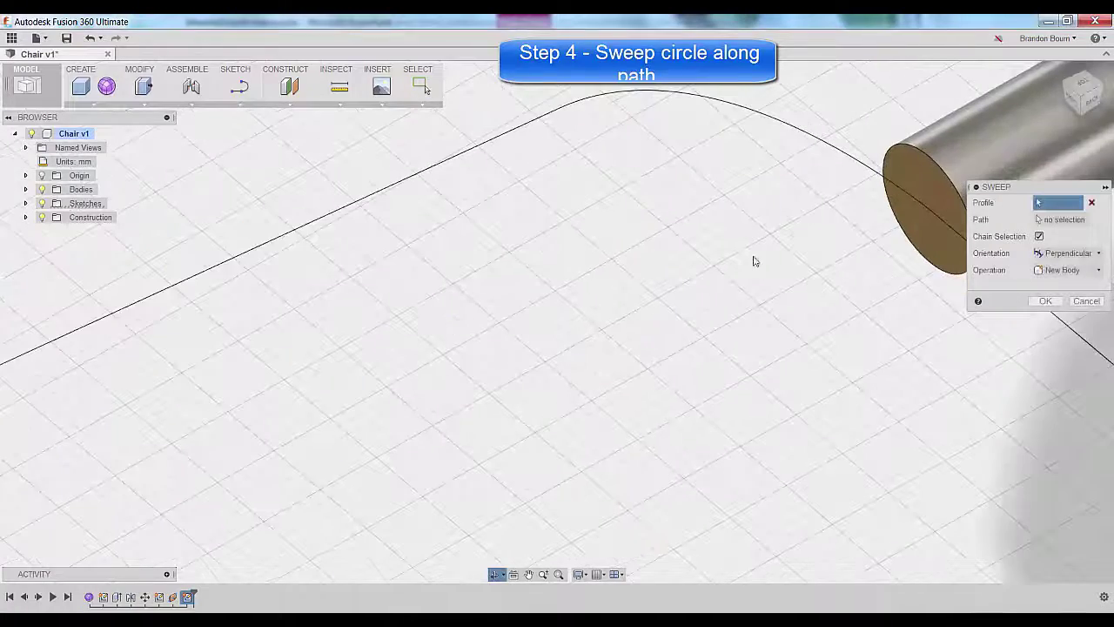
click(1038, 221)
click(517, 128)
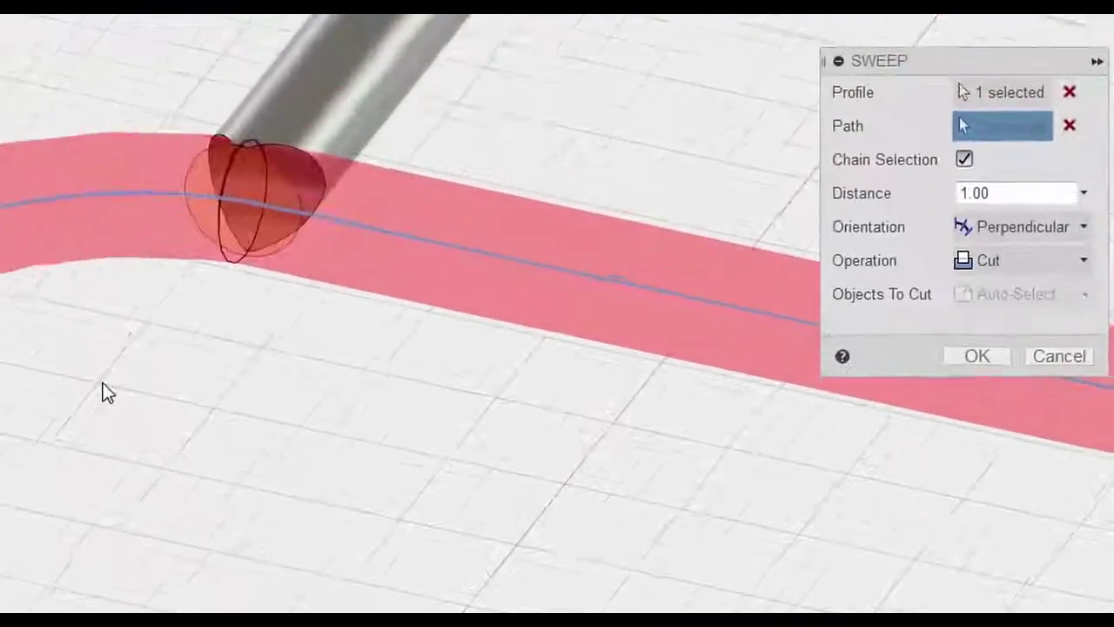
- Set the sweep operation to New Body and confirm, building the tubular frame
scroll(460, 587, down, 3)
shift+middle_drag(461, 586, 1019, 373)
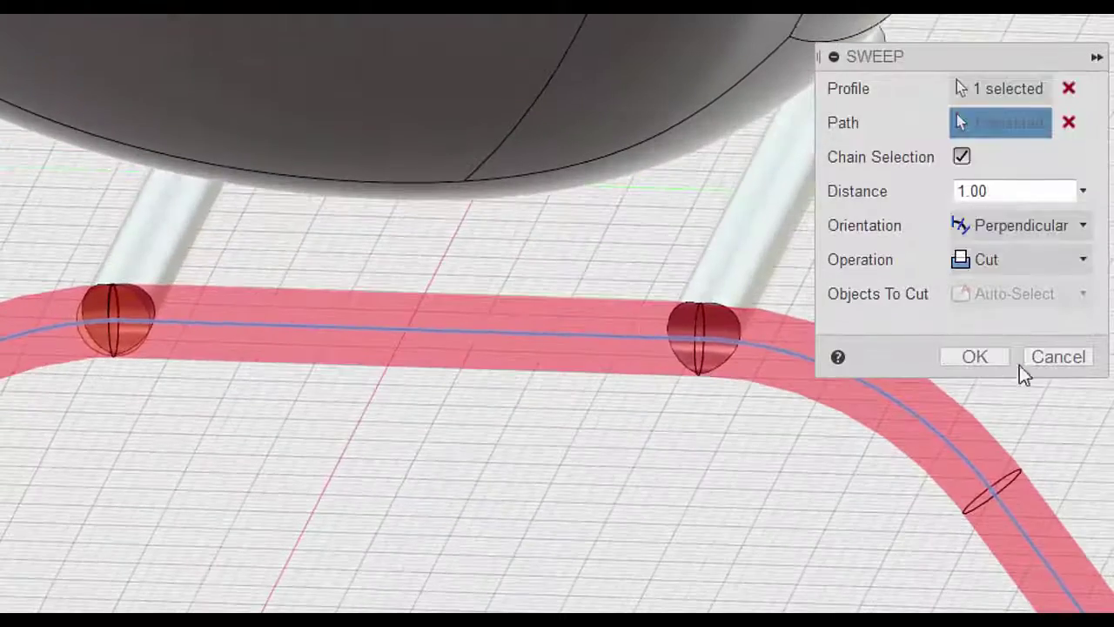
click(1062, 263)
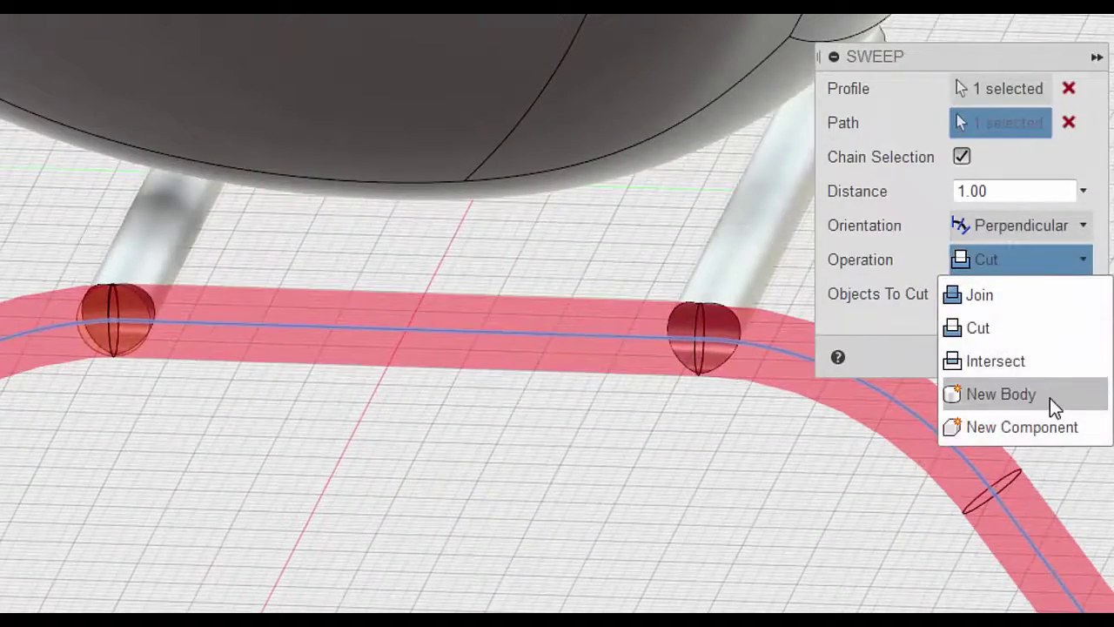
click(1049, 397)
click(971, 322)
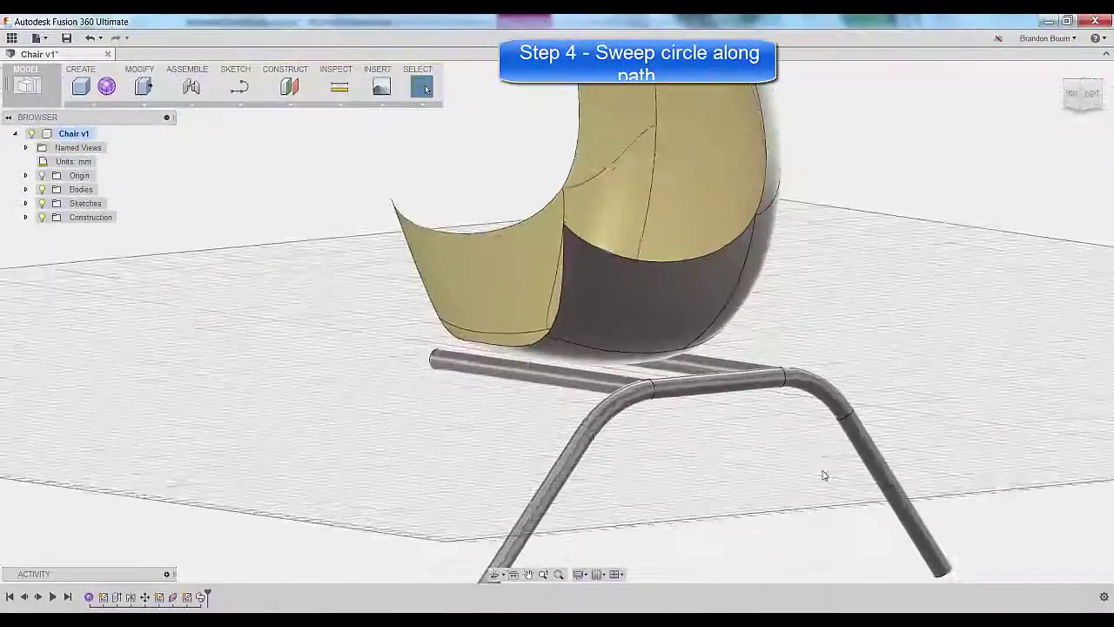
scroll(823, 473, down, 3)
shift+middle_drag(823, 472, 815, 566)
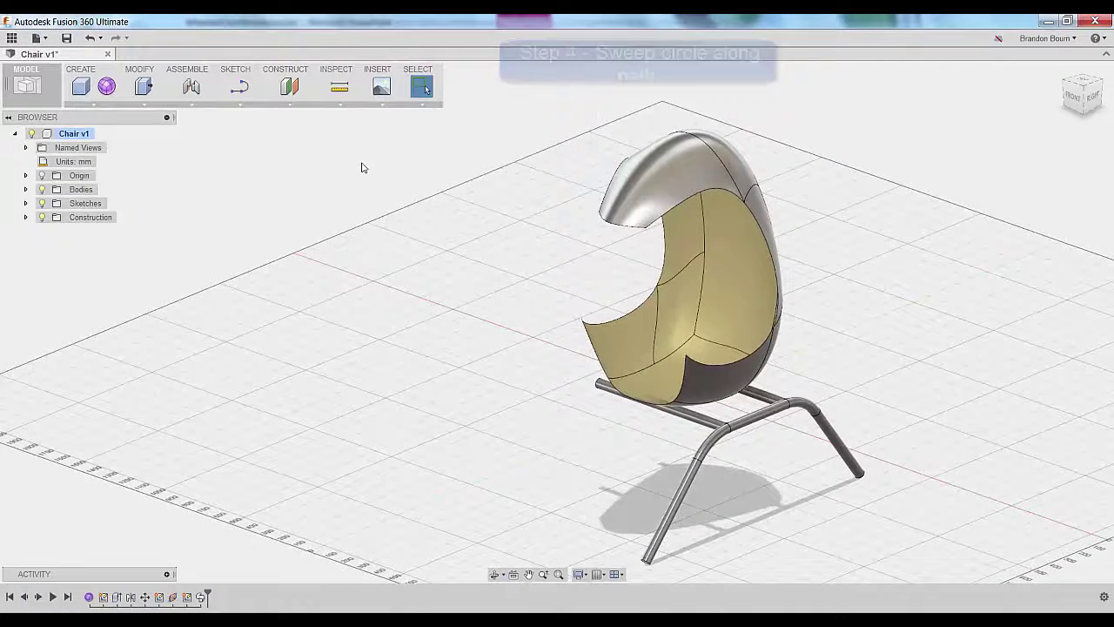
- Mirror the tube frame body across the centre plane to create the matching opposite leg
click(111, 105)
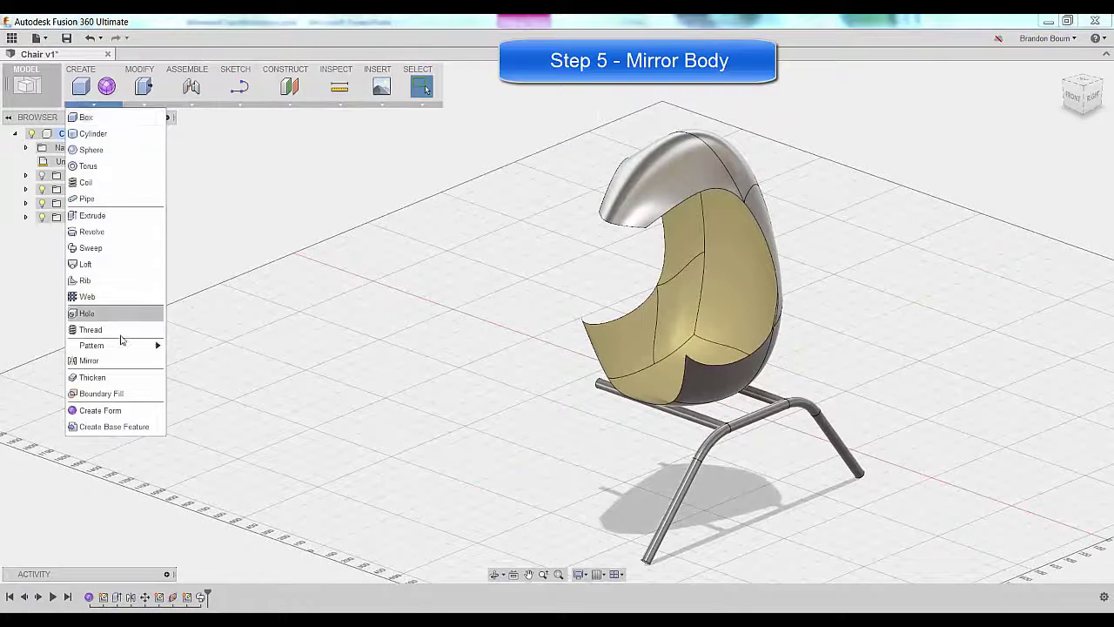
click(122, 360)
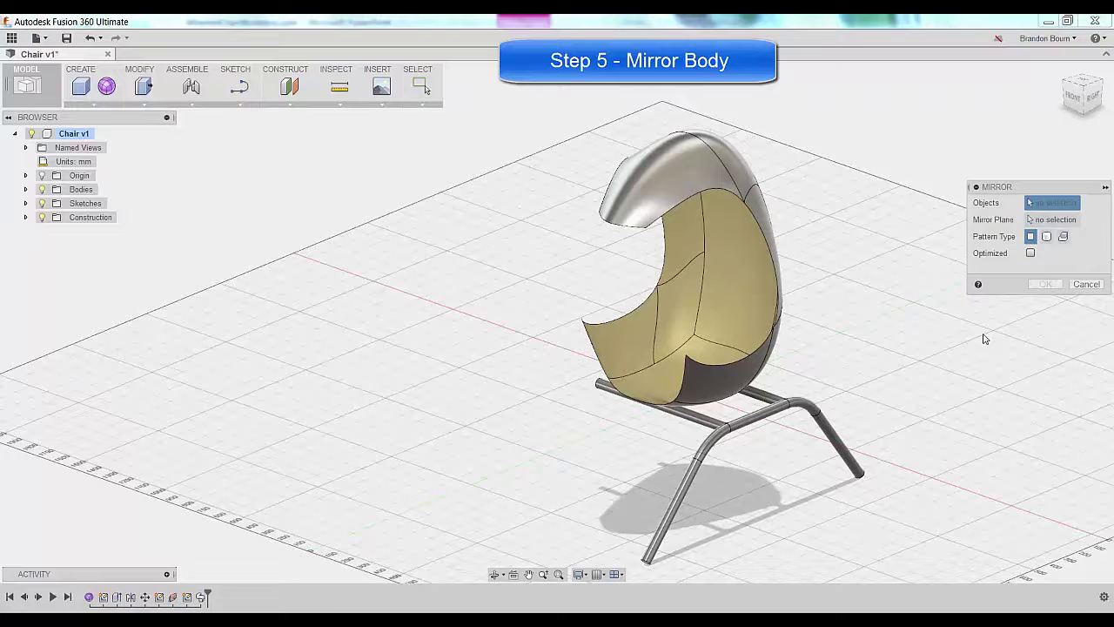
click(1049, 237)
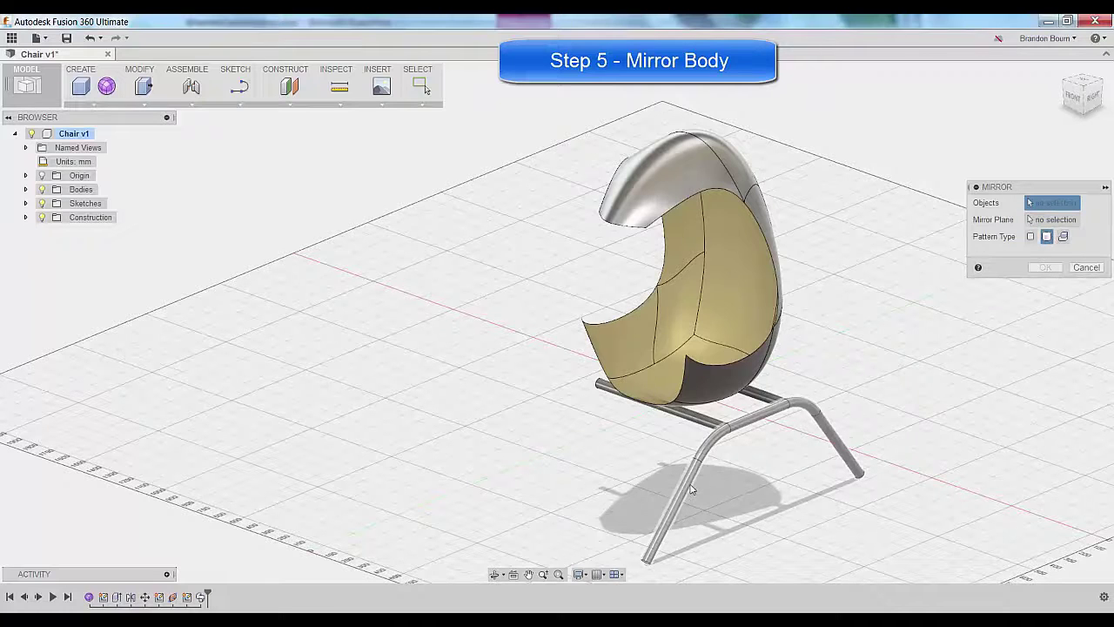
click(692, 488)
click(1037, 220)
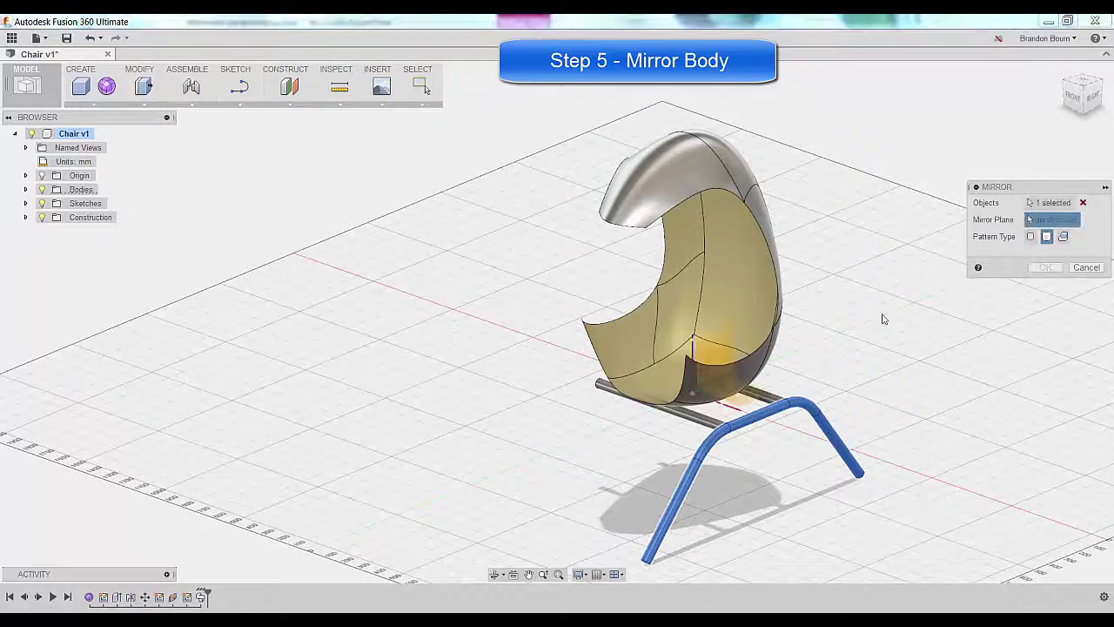
click(720, 346)
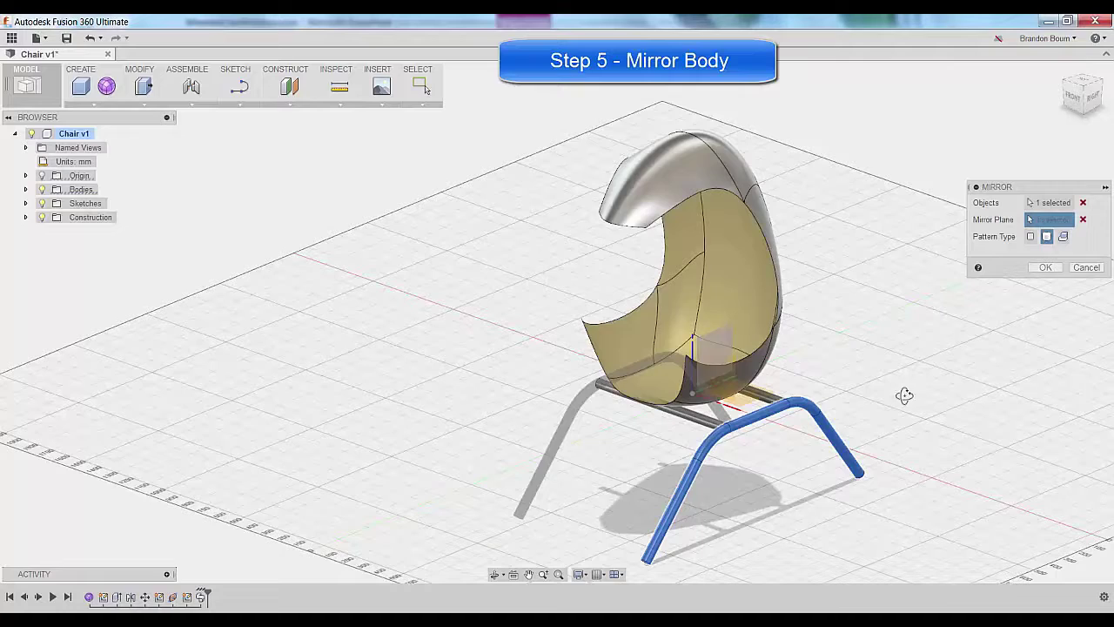
shift+middle_drag(904, 396, 969, 381)
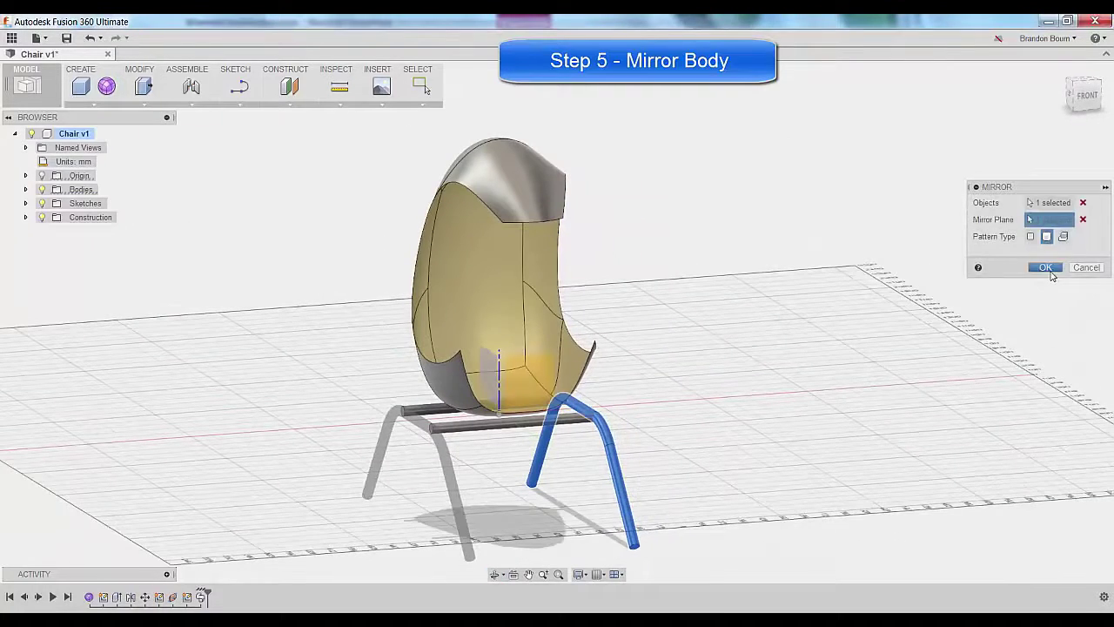
click(1046, 268)
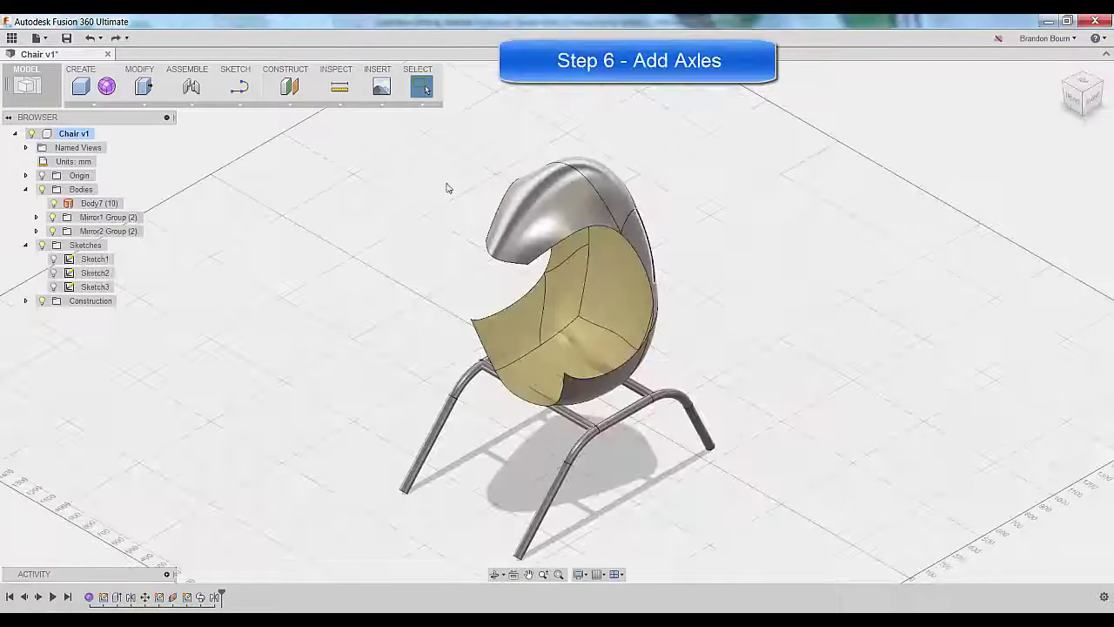
- On the side origin plane, with Sketch2 visible, draw a 35 mm circle at the leg tube's end
click(240, 104)
mouse_move(243, 162)
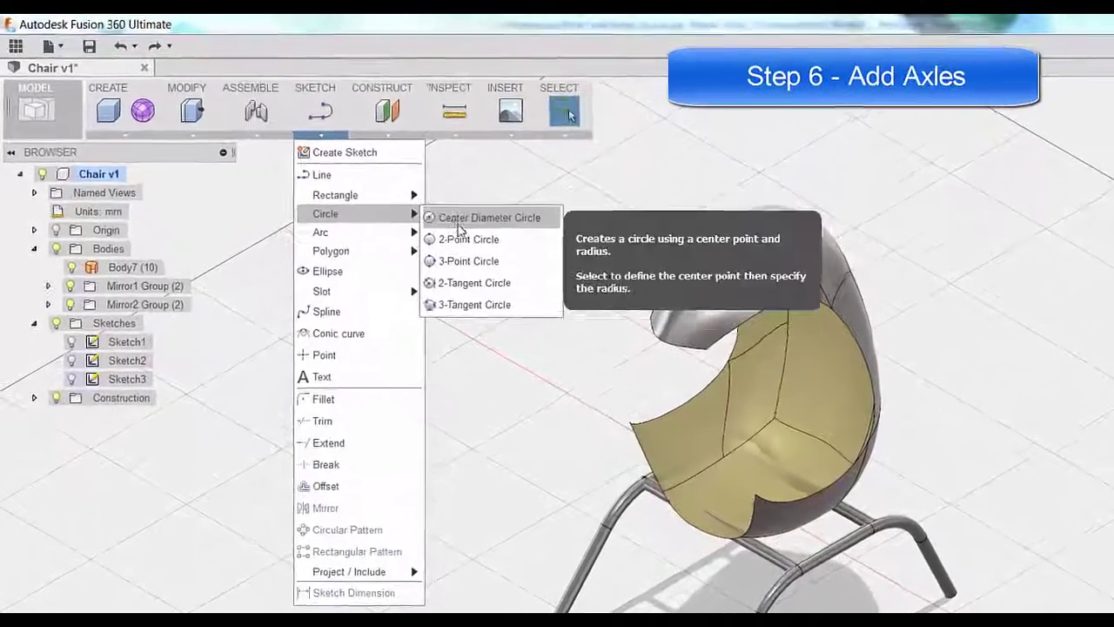
click(461, 219)
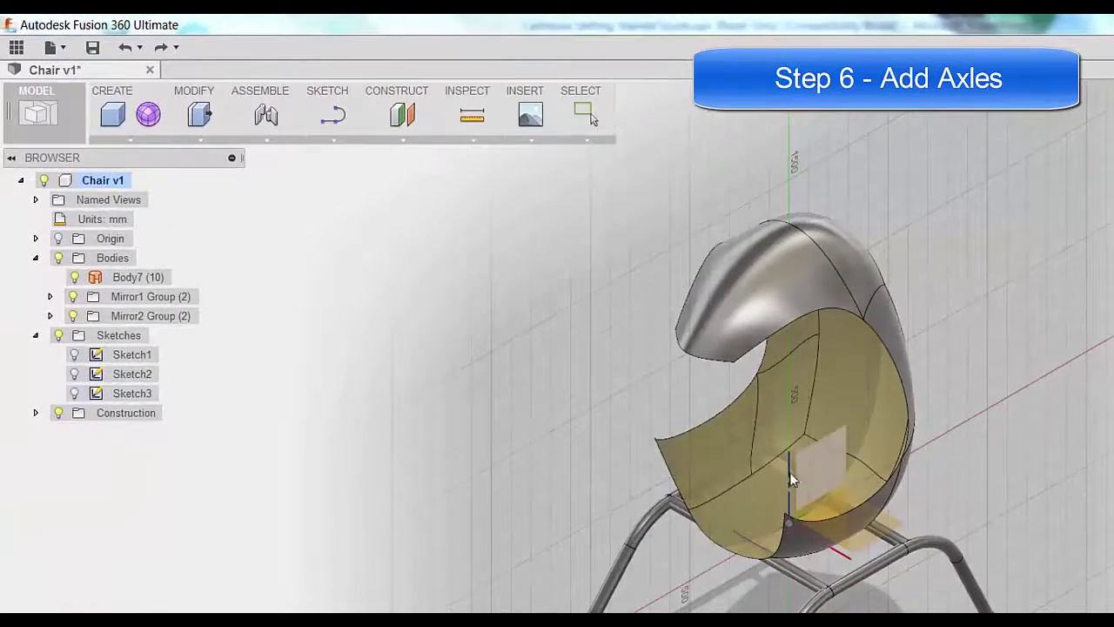
click(817, 448)
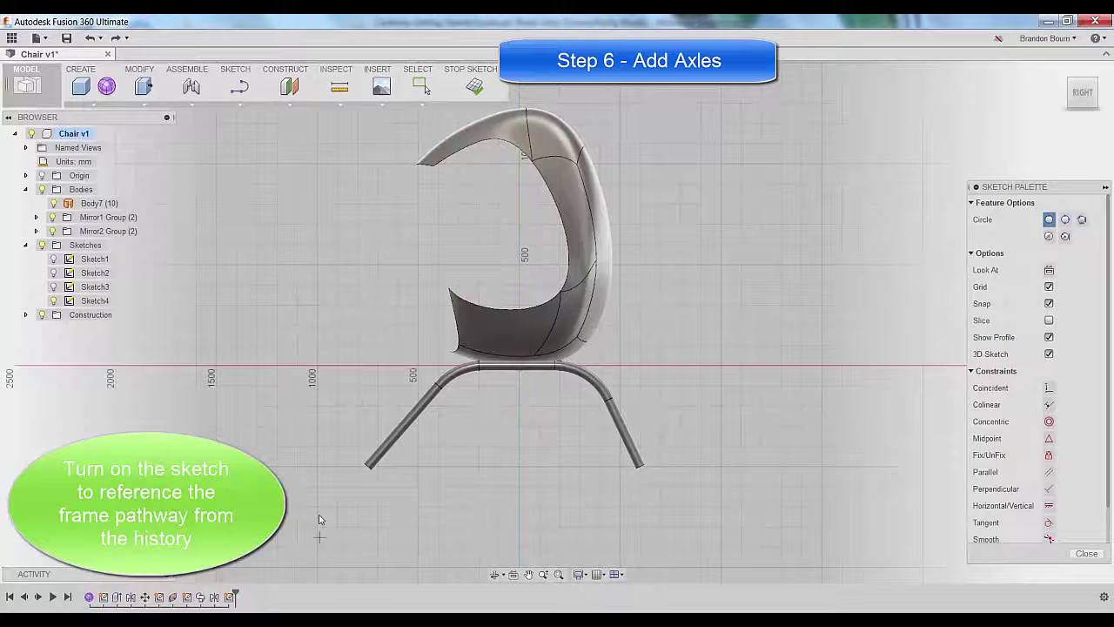
scroll(365, 460, up, 6)
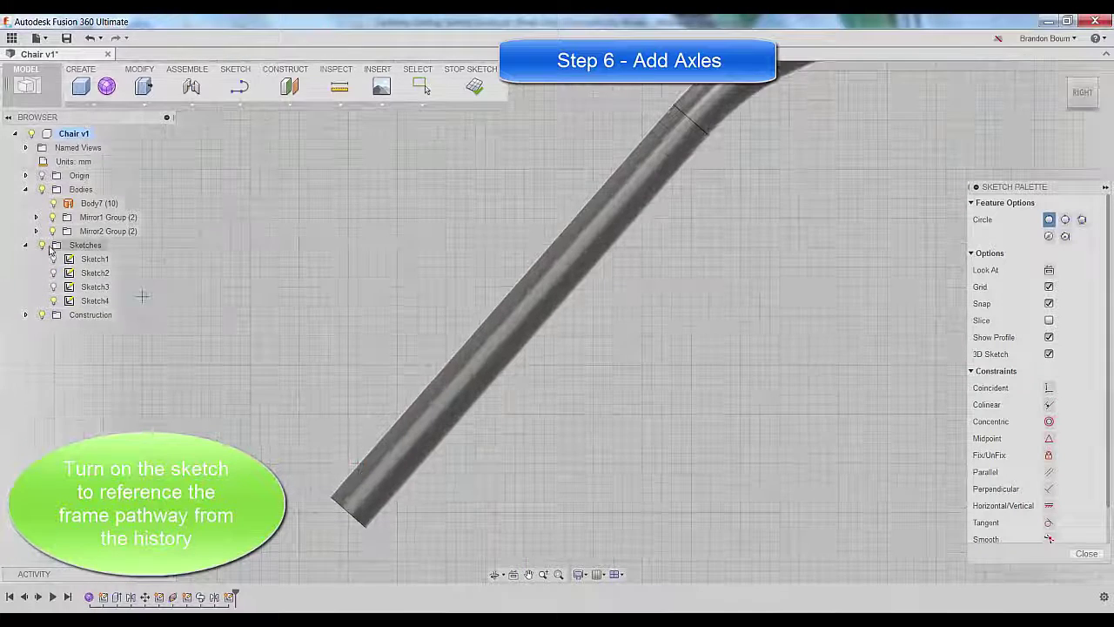
click(54, 273)
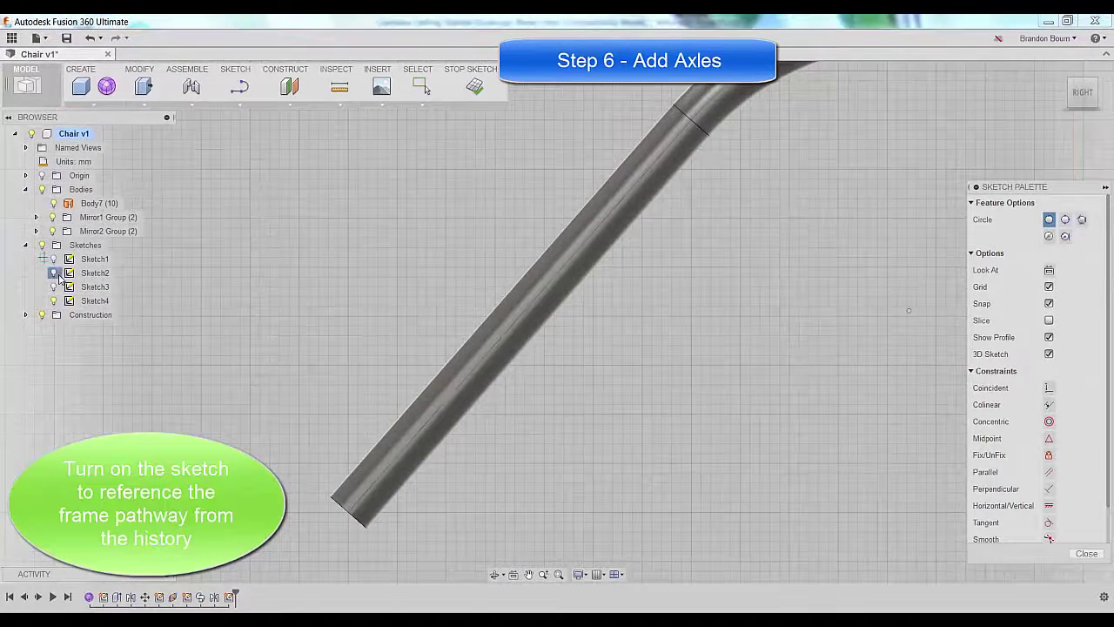
click(355, 509)
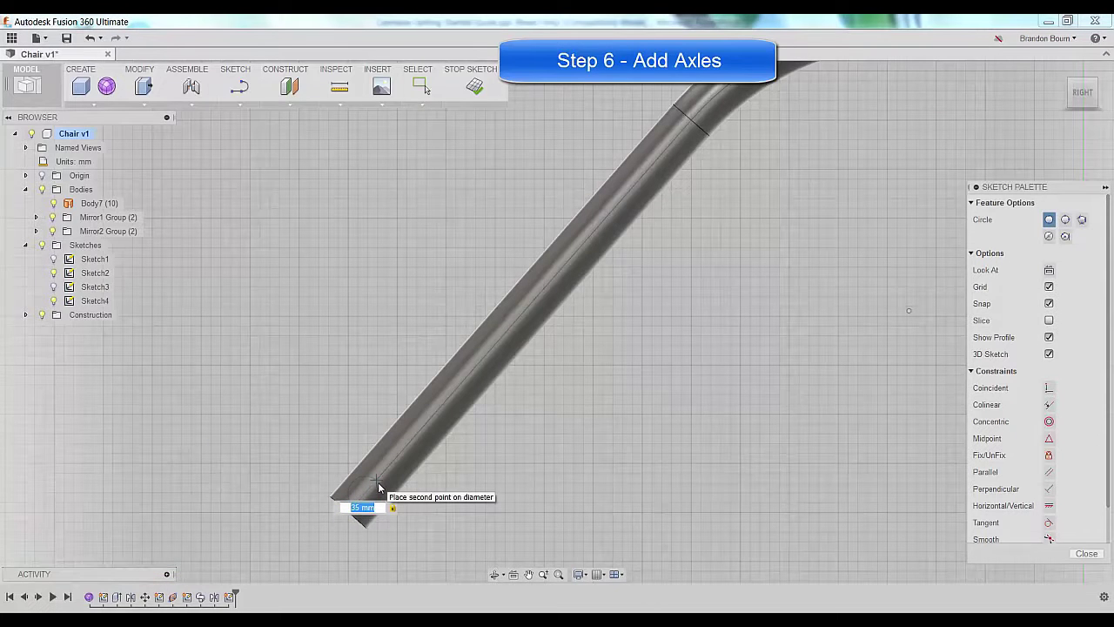
scroll(379, 487, down, 1)
click(378, 487)
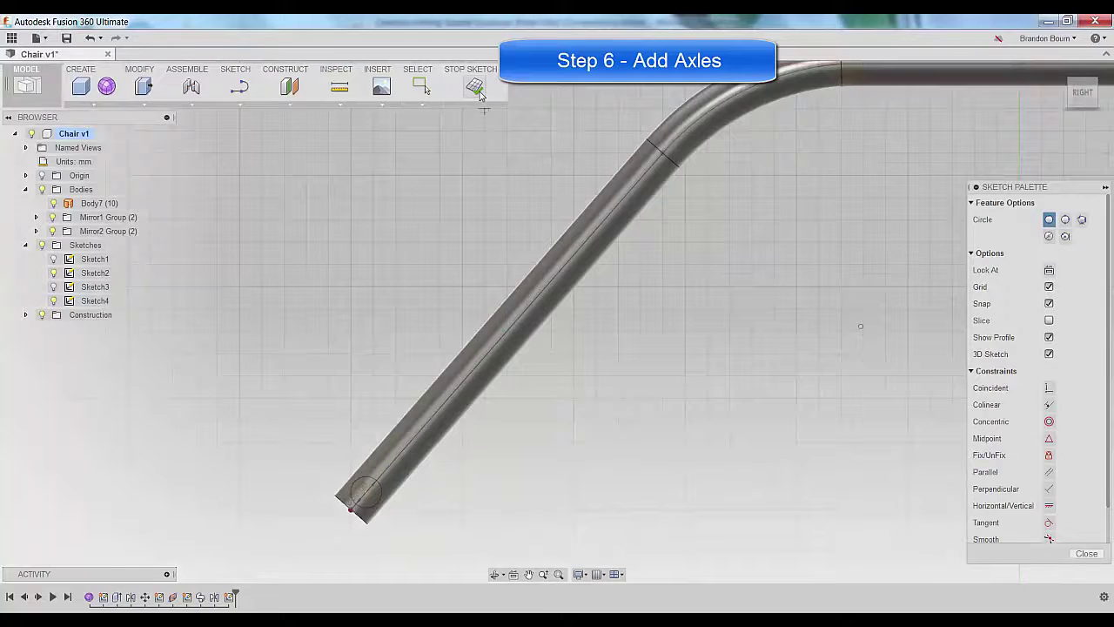
- Finish the sketch and Press Pull the 35 mm circle out to 500 mm
click(476, 87)
right_click(420, 310)
click(457, 266)
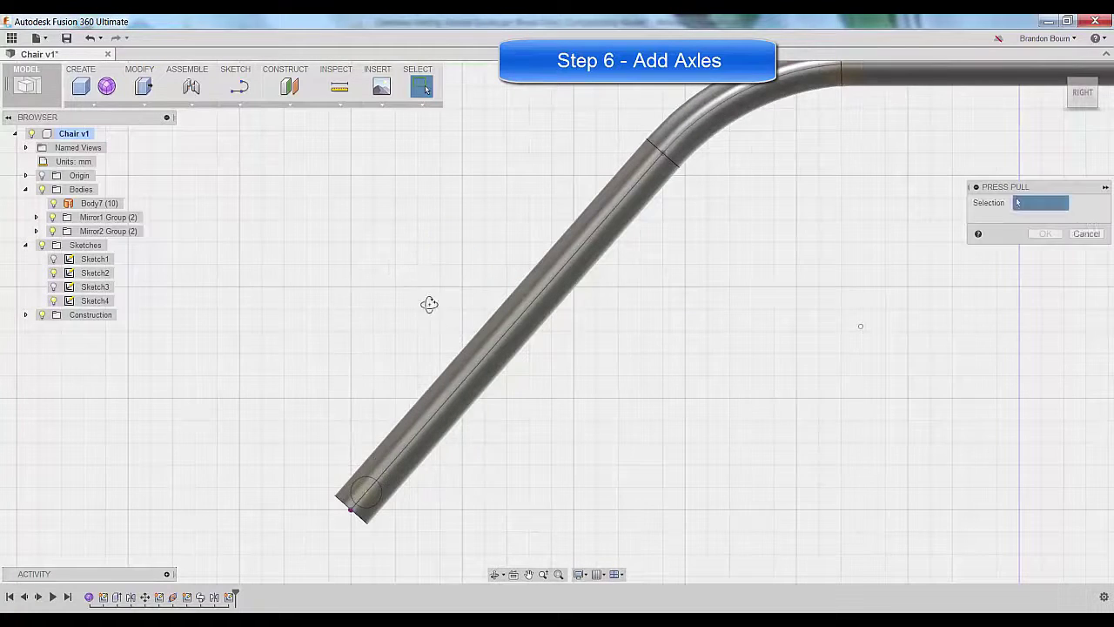
shift+middle_drag(429, 303, 407, 440)
click(372, 498)
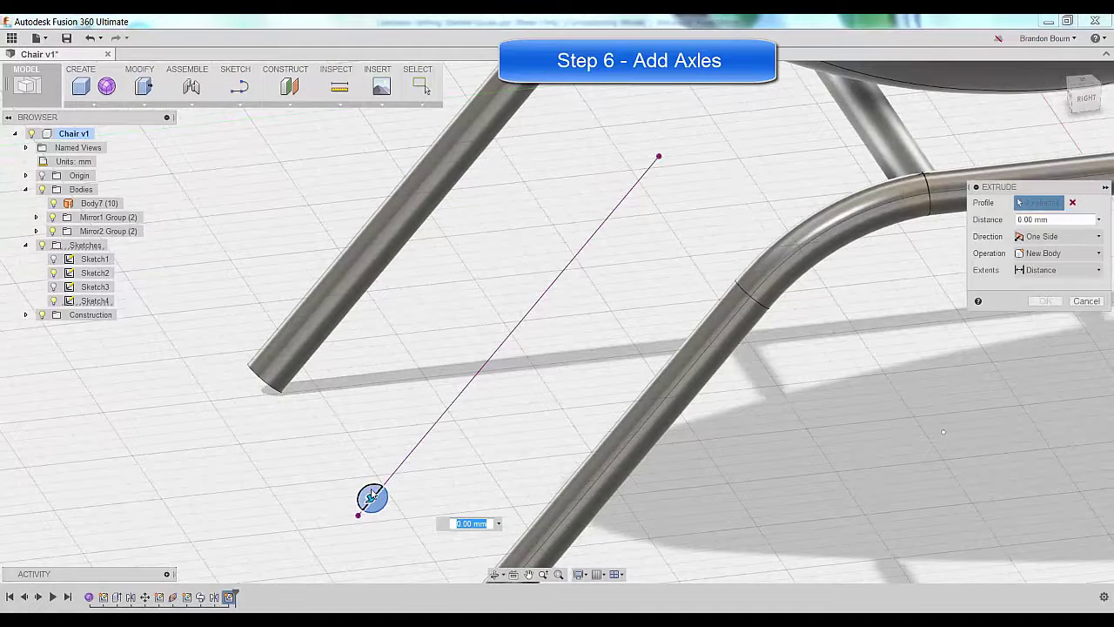
drag(370, 496, 480, 515)
scroll(453, 534, down, 3)
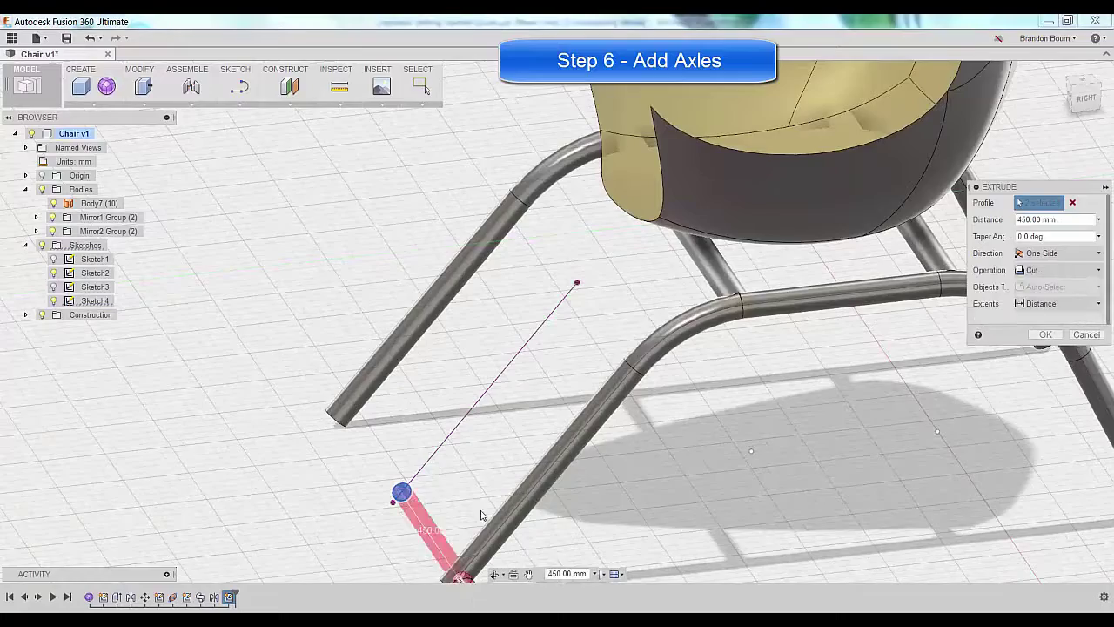
scroll(505, 547, down, 3)
shift+middle_drag(513, 537, 548, 557)
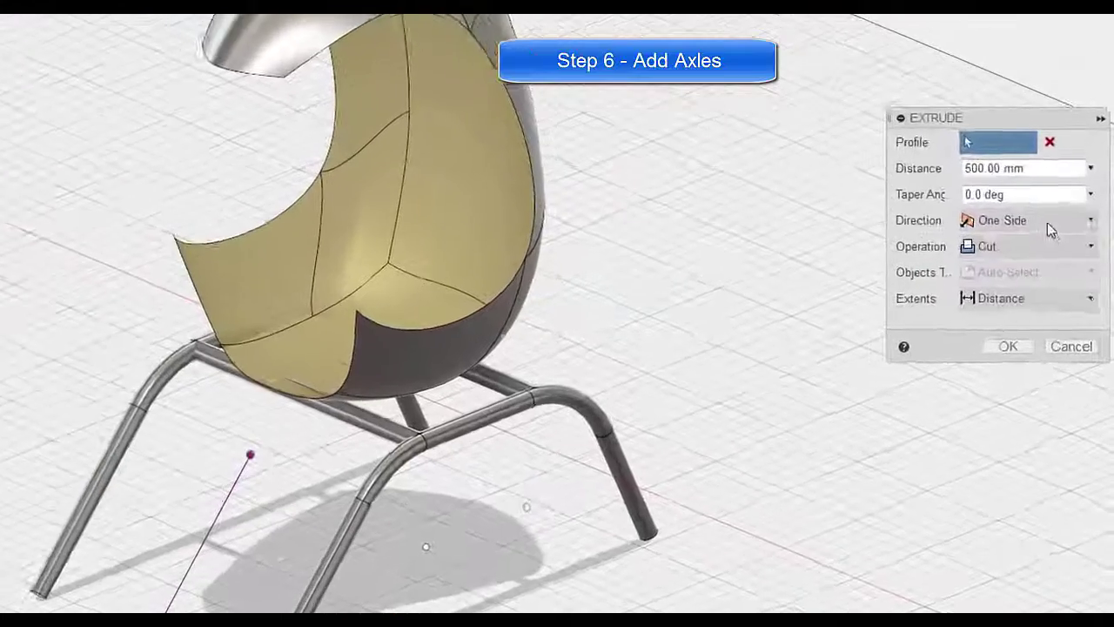
- Make the extrusion Symmetric and a New Body, creating the axle rod Body12
click(1074, 253)
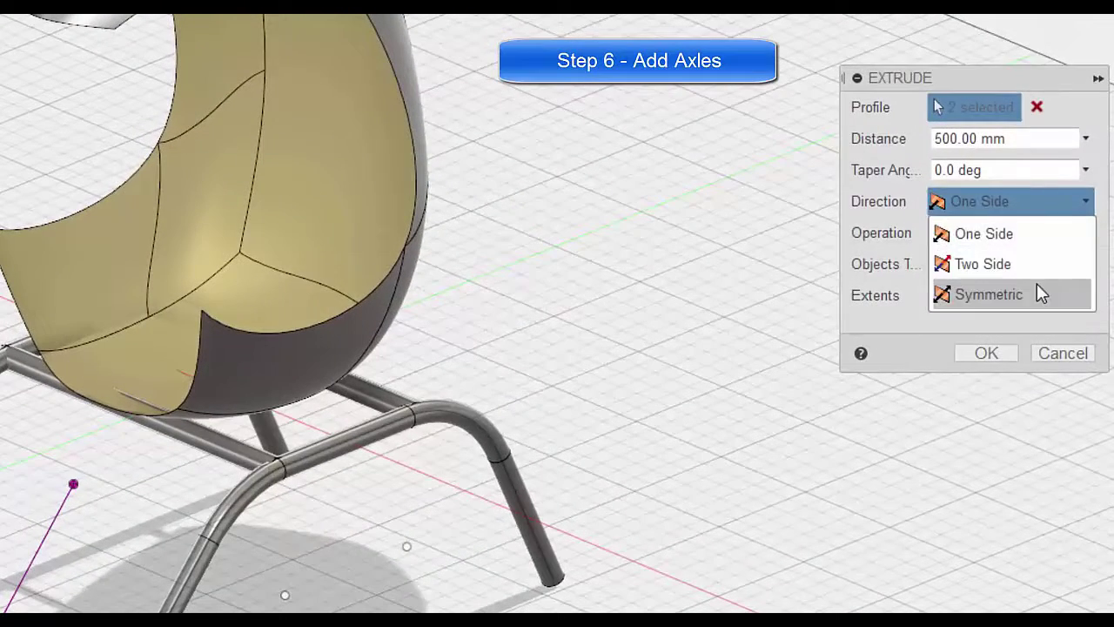
click(1037, 294)
click(1015, 235)
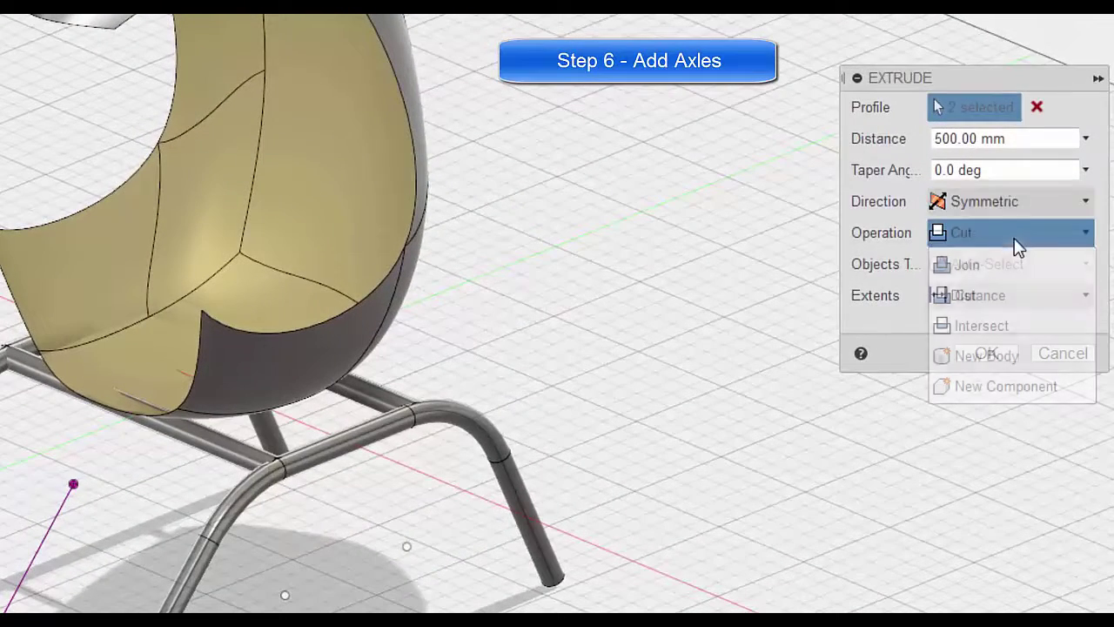
click(1048, 363)
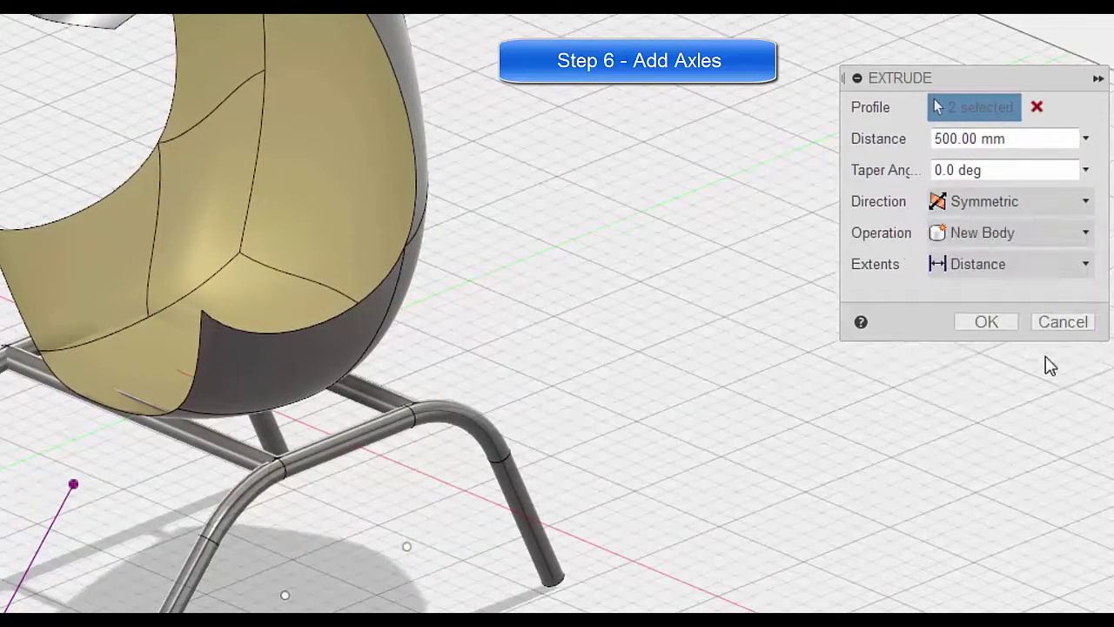
click(986, 322)
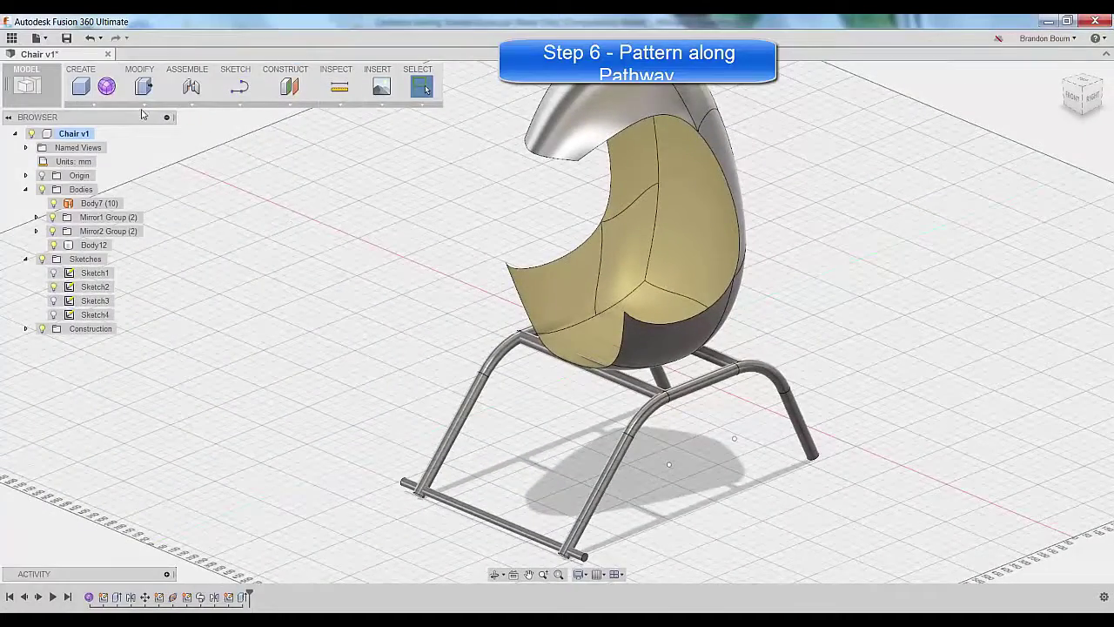
- Start a body Pattern on Path with the axle as object and the frame tube as path
click(118, 105)
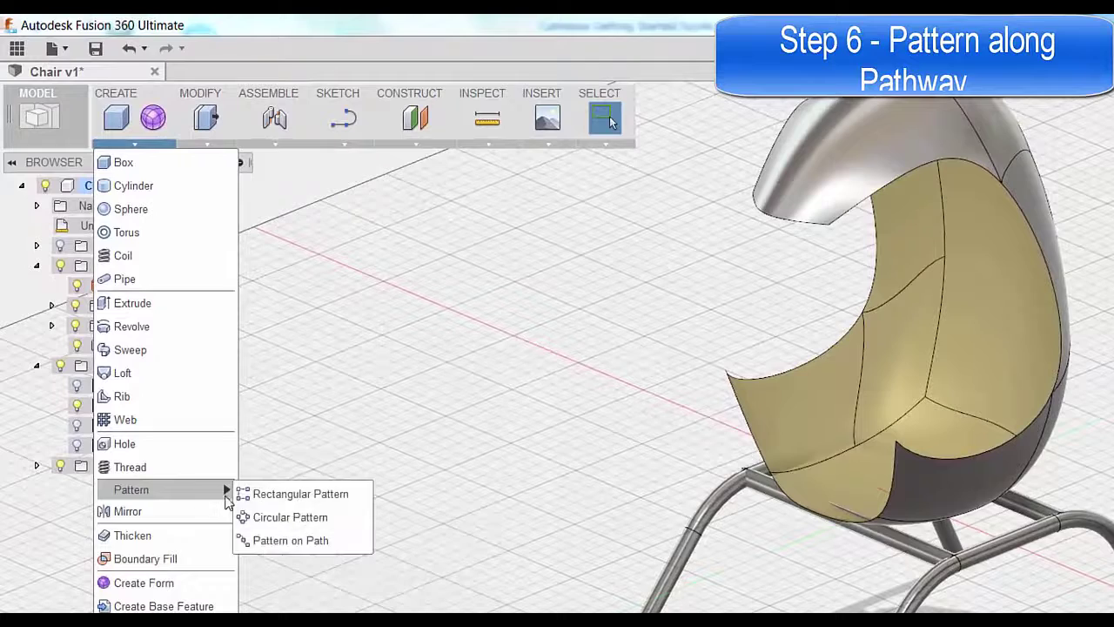
click(270, 536)
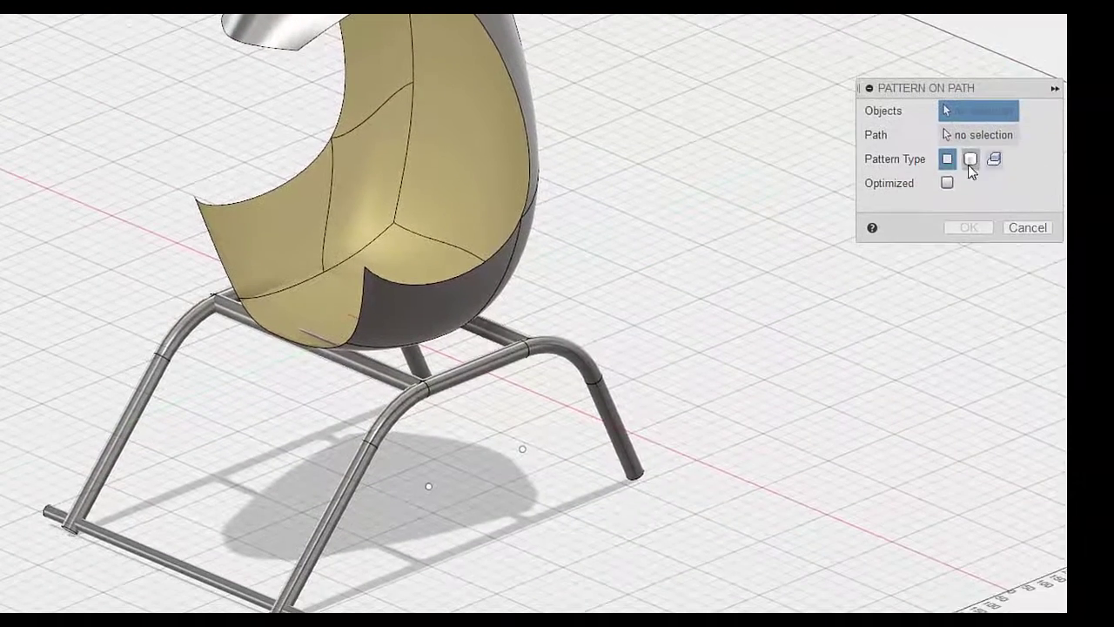
click(970, 159)
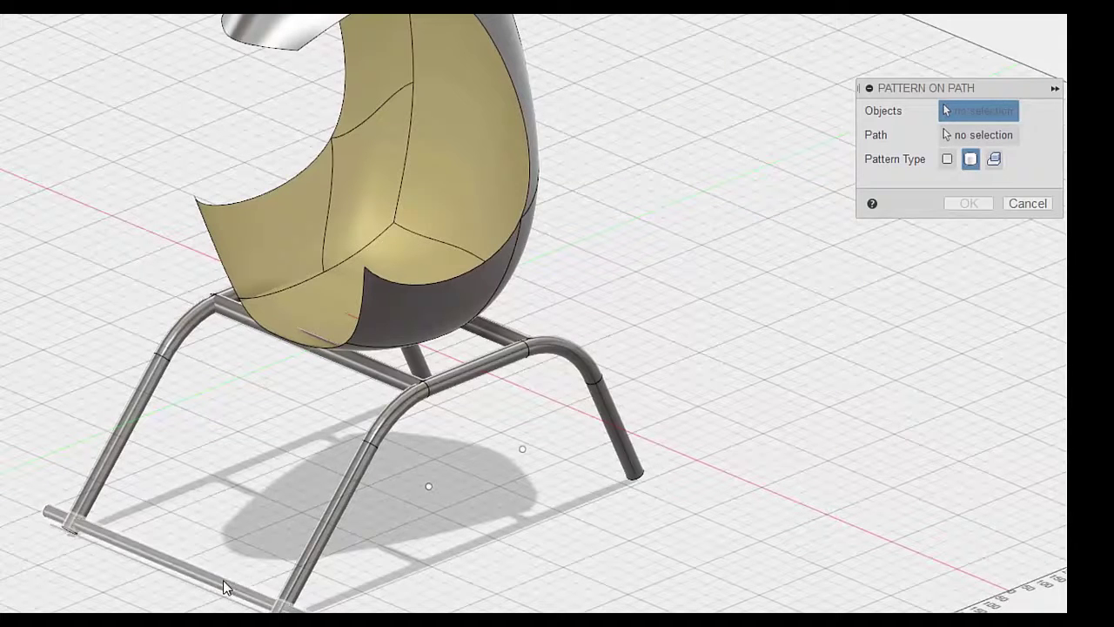
click(224, 586)
click(972, 137)
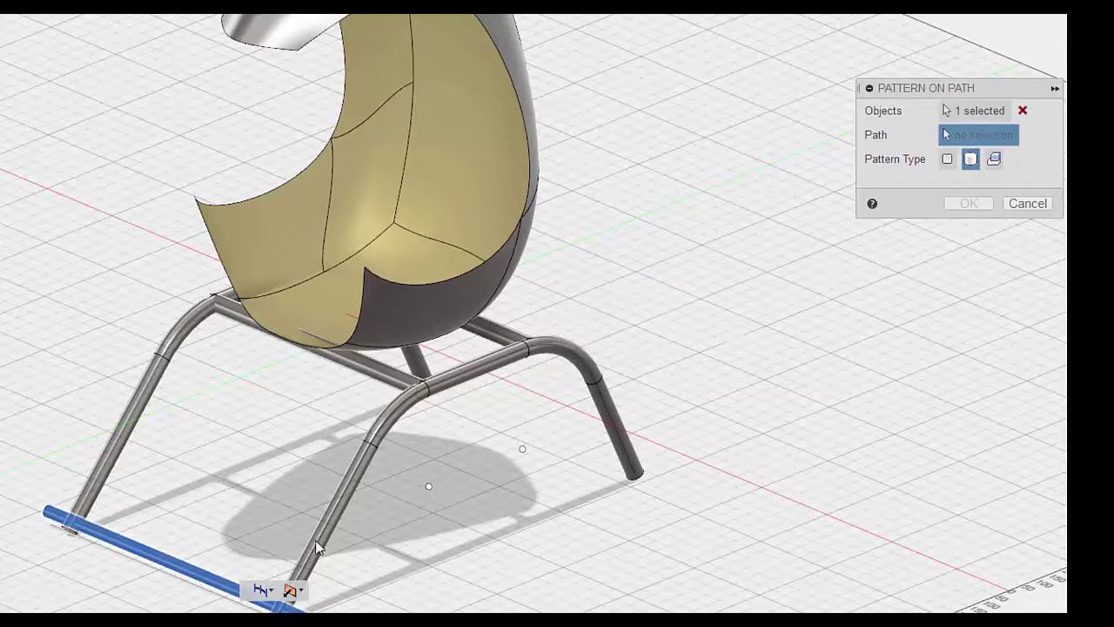
click(321, 538)
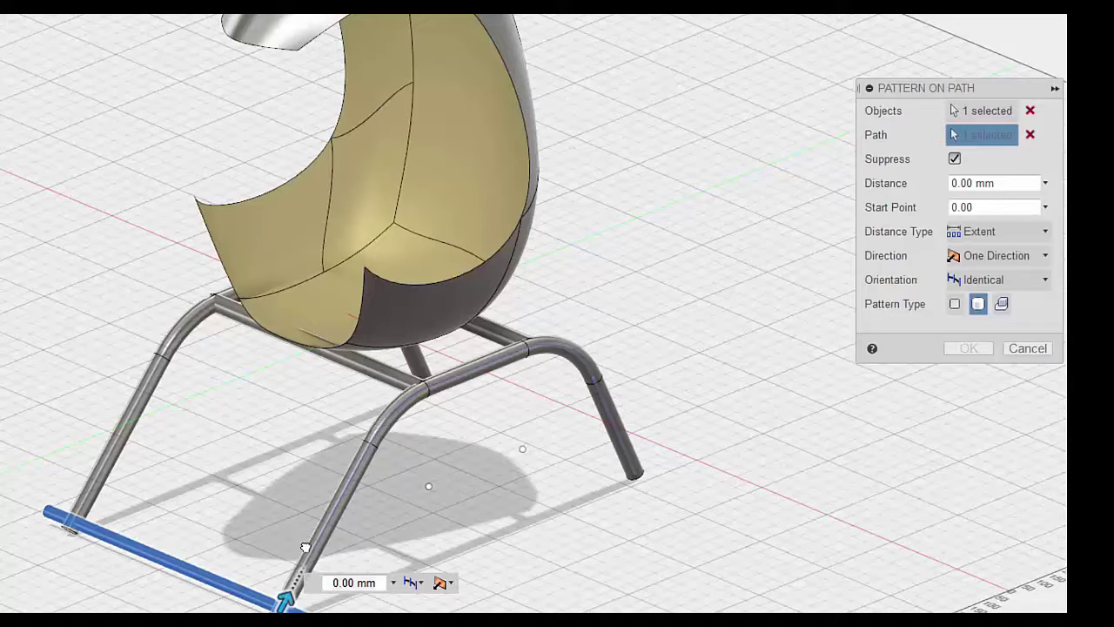
drag(287, 596, 629, 471)
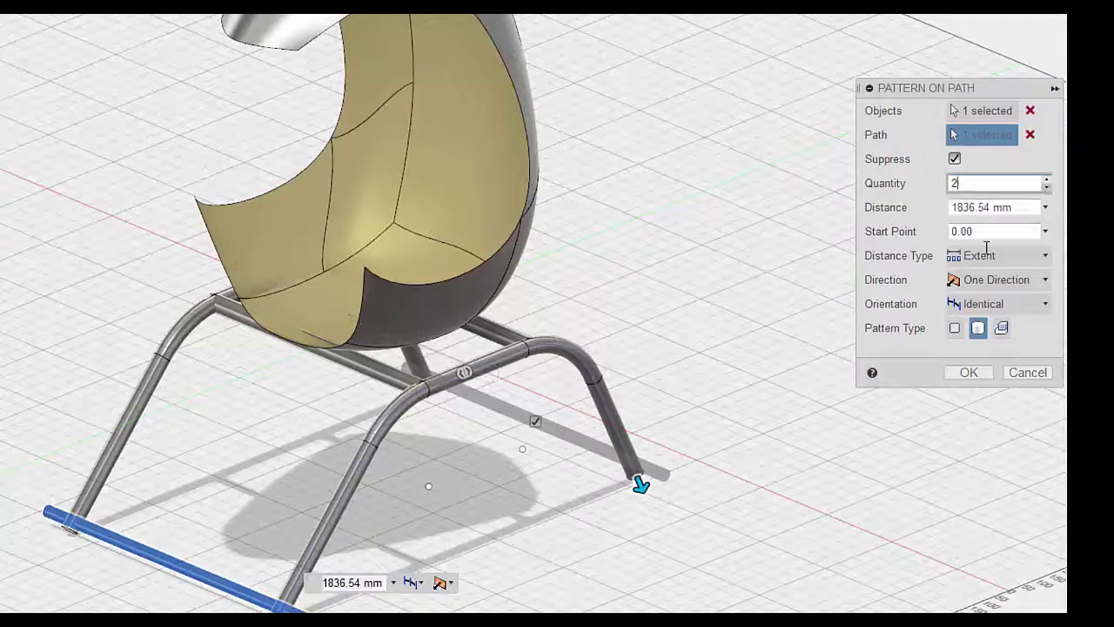
- Set quantity 2, Path Direction orientation and 1783.722 mm distance so the copy meets the rear legs
click(1046, 188)
shift+middle_drag(728, 478, 670, 477)
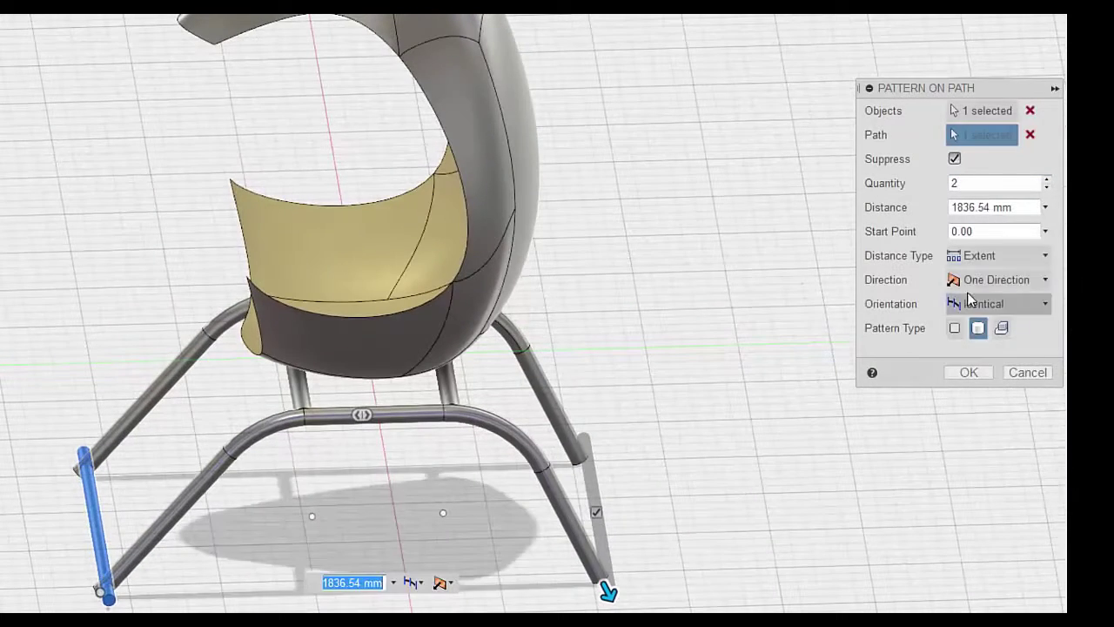
click(1013, 305)
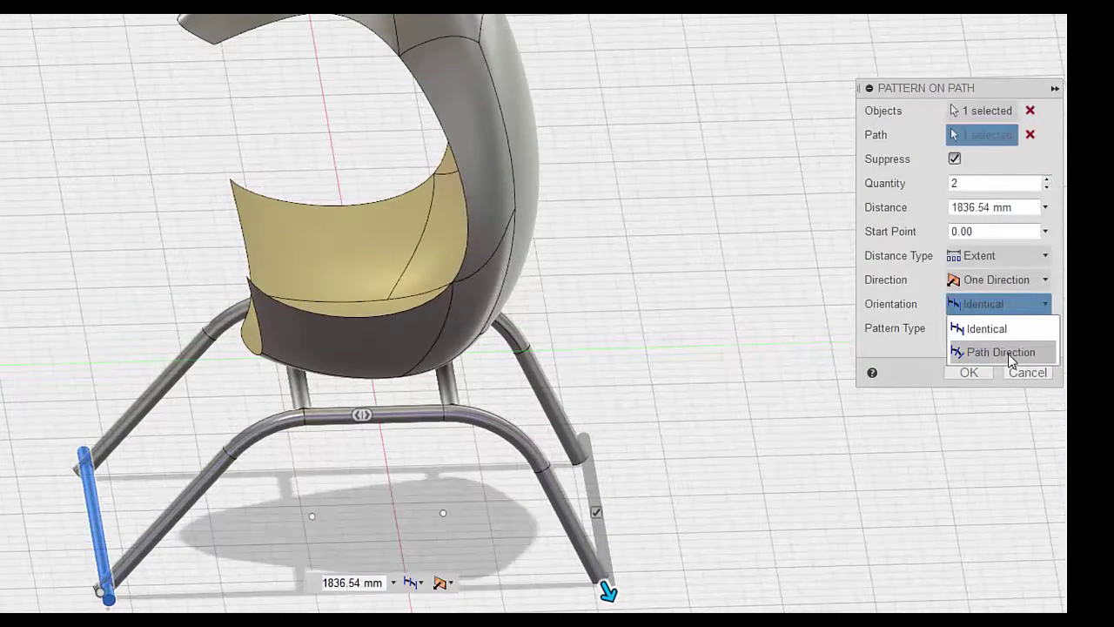
click(1008, 352)
scroll(592, 570, up, 5)
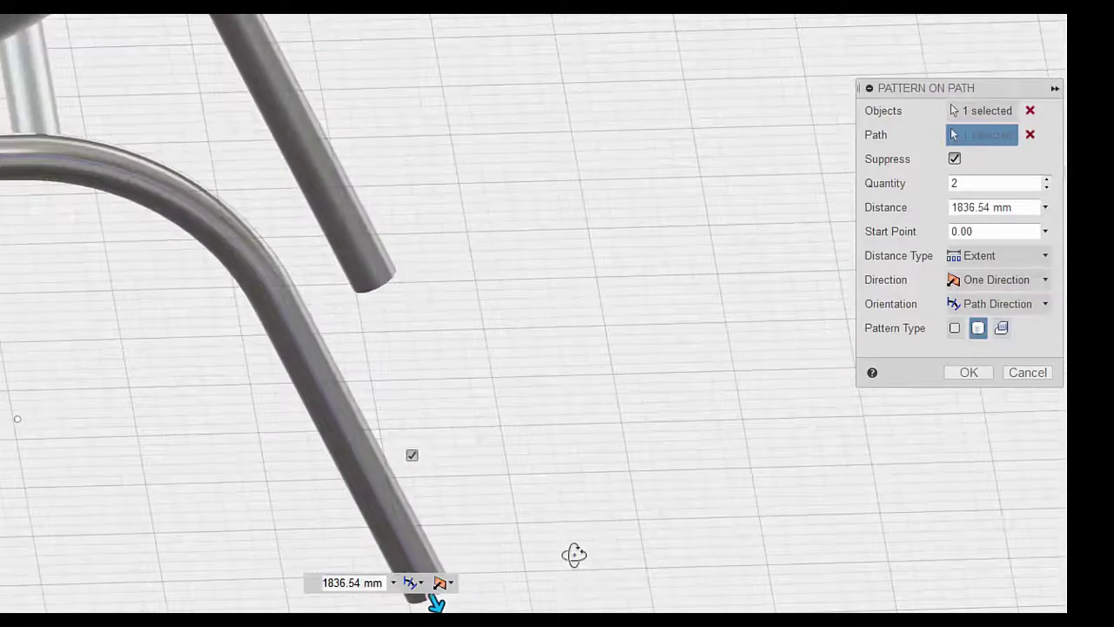
shift+middle_drag(435, 602, 340, 514)
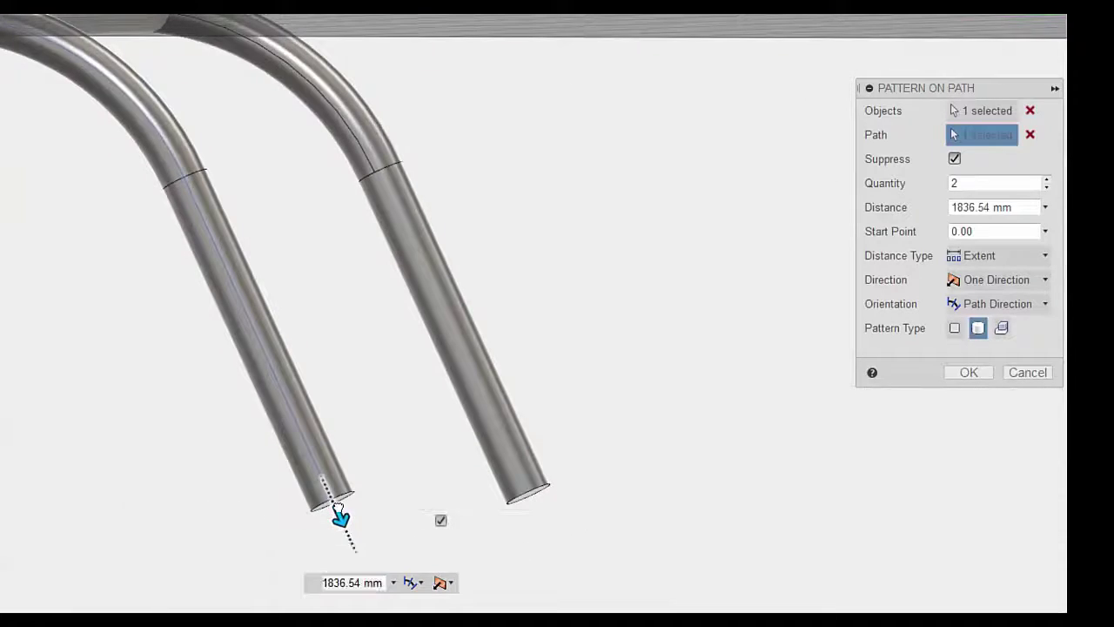
drag(341, 514, 317, 466)
shift+middle_drag(412, 528, 454, 530)
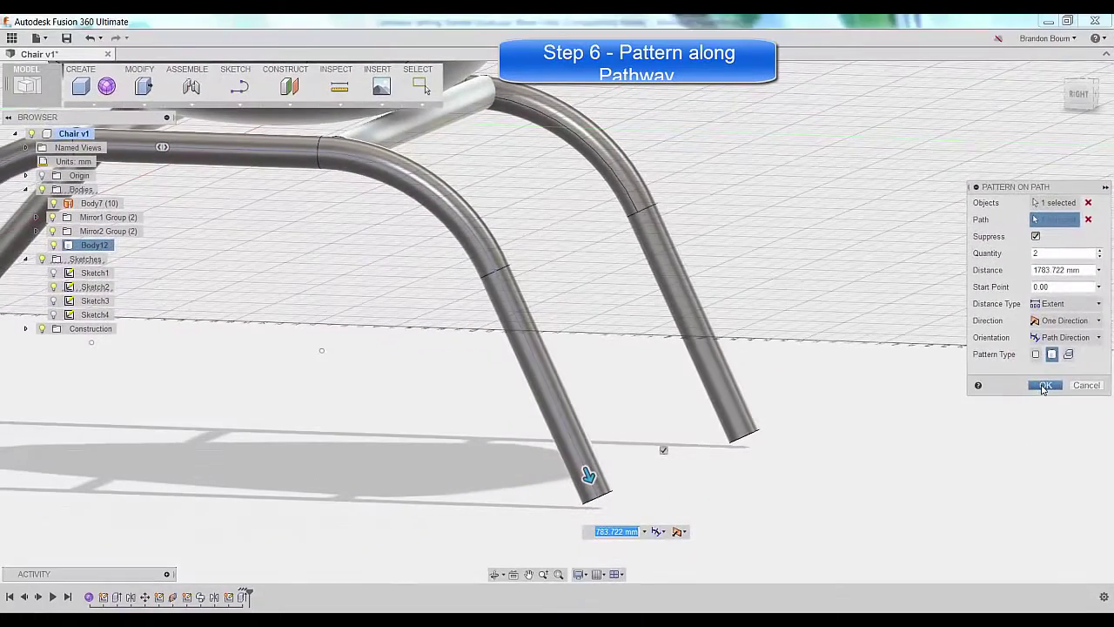
- Confirm the axle pattern, then load the grabcad website in Firefox
click(1044, 385)
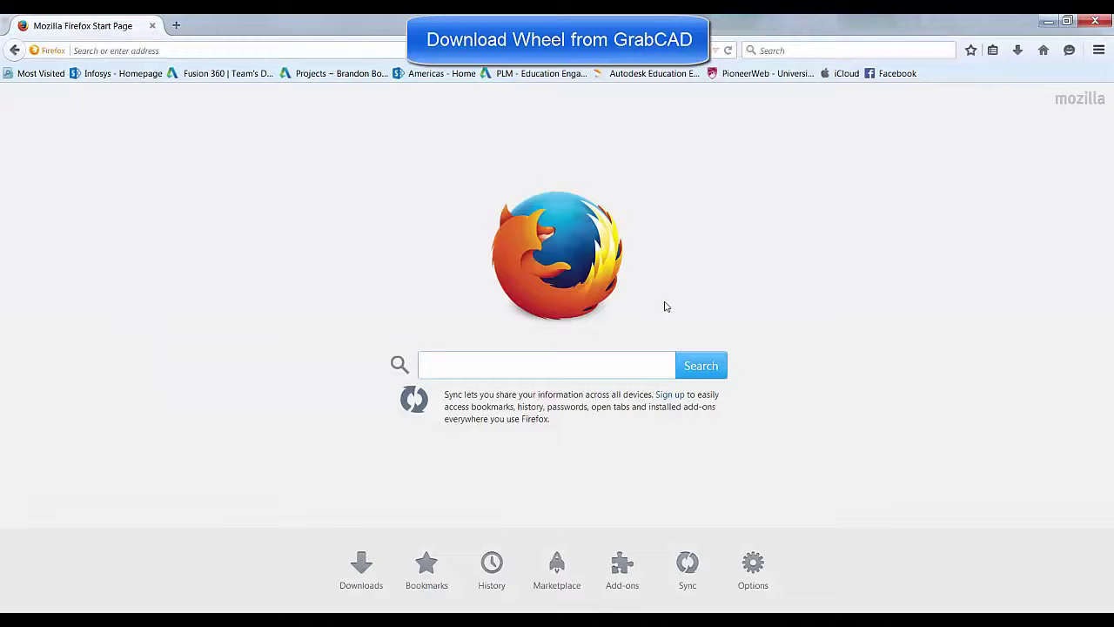
click(350, 50)
text(grabcad.com/)
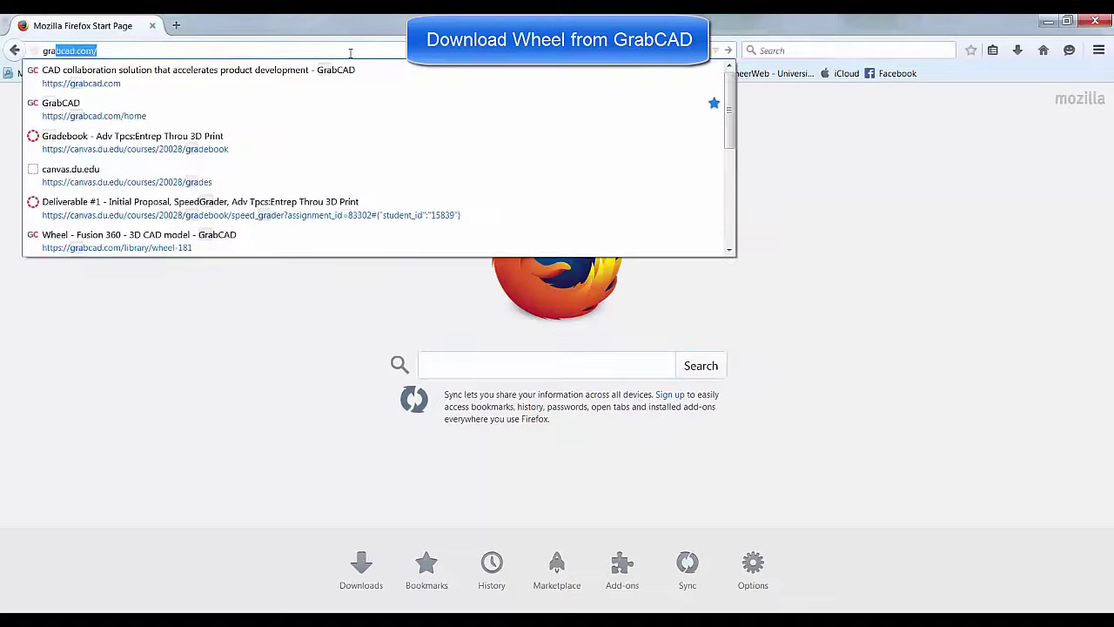
key(Return)
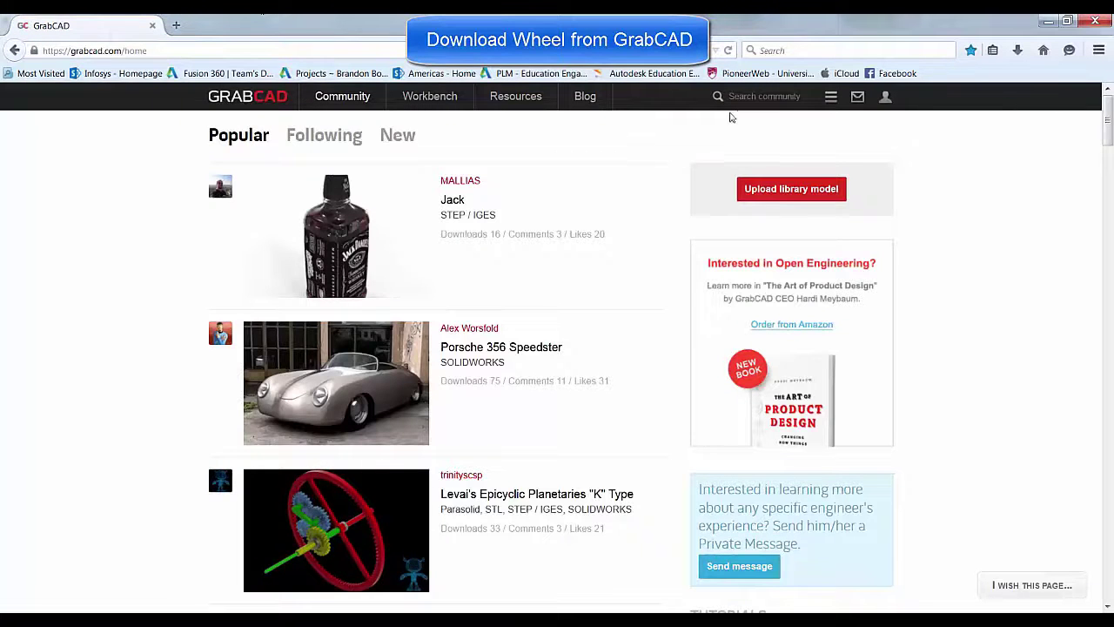
- Search GrabCAD for the wheel model and download its Wheel.f3d file
click(744, 99)
text(whhe)
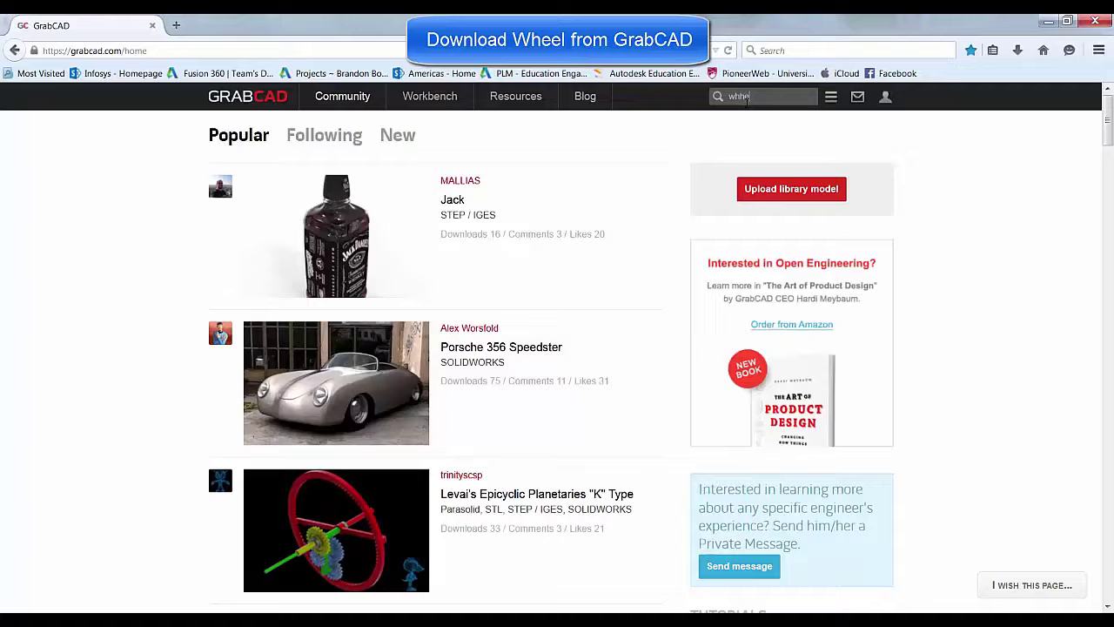
key(Return)
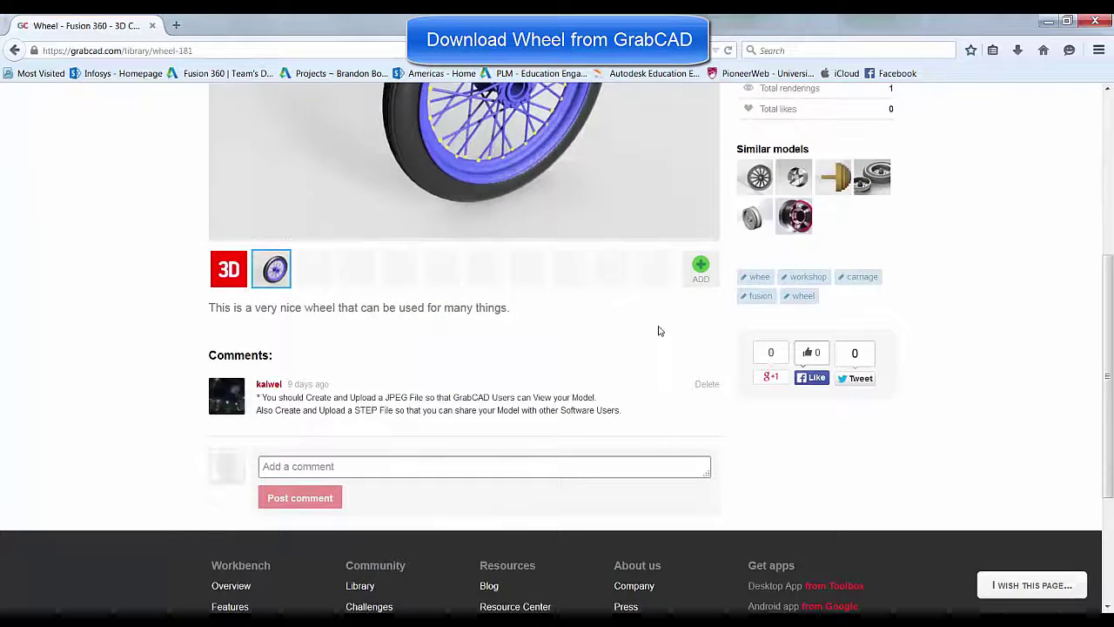
scroll(659, 331, up, 3)
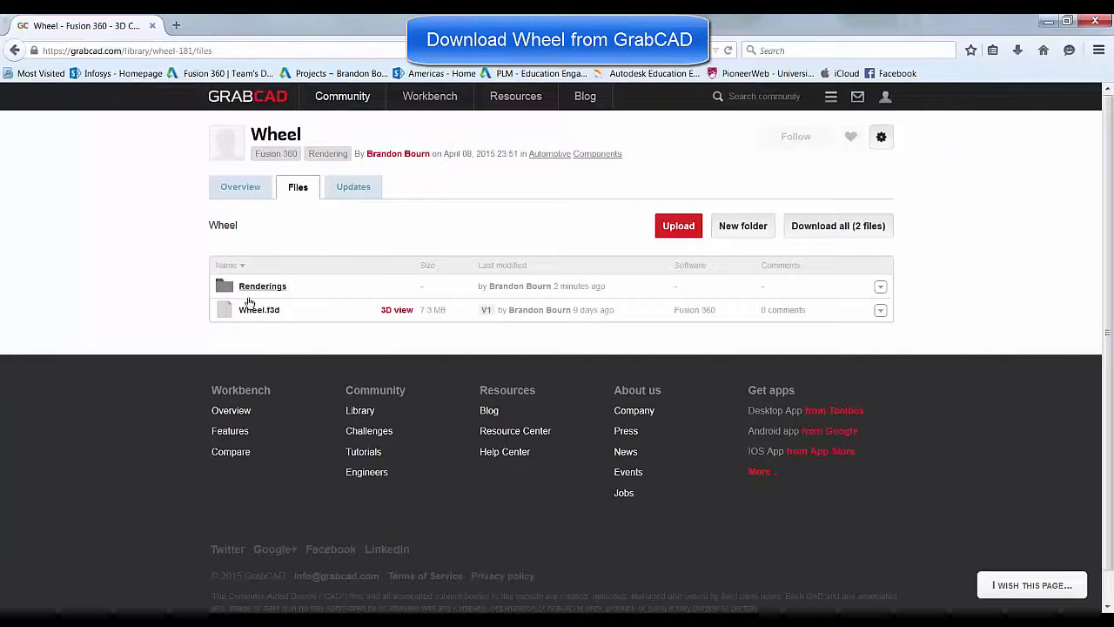
click(258, 310)
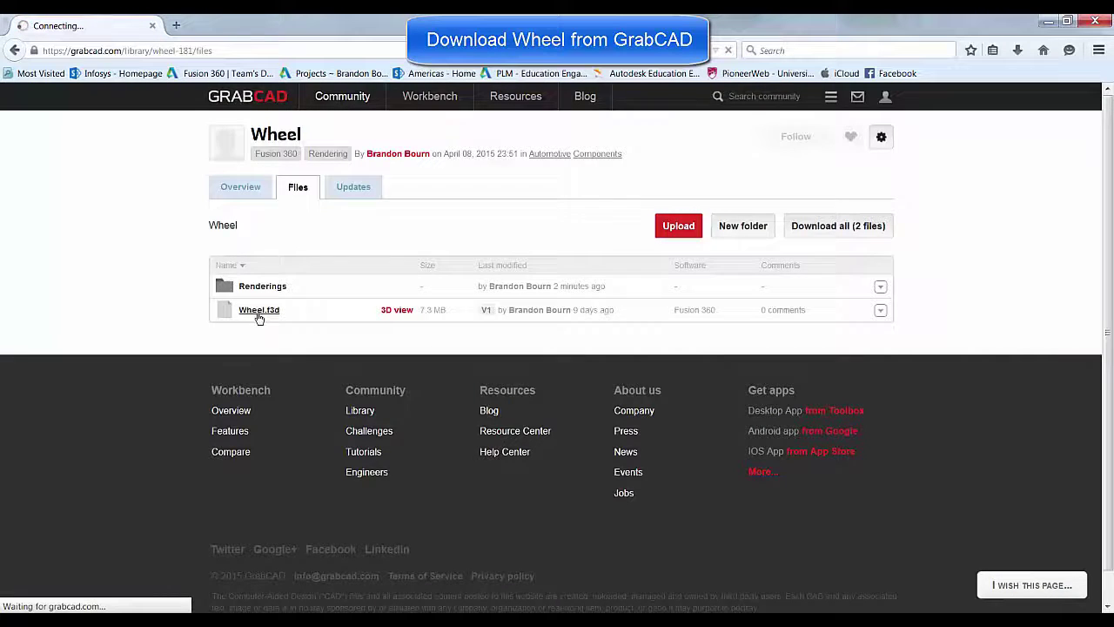
click(267, 383)
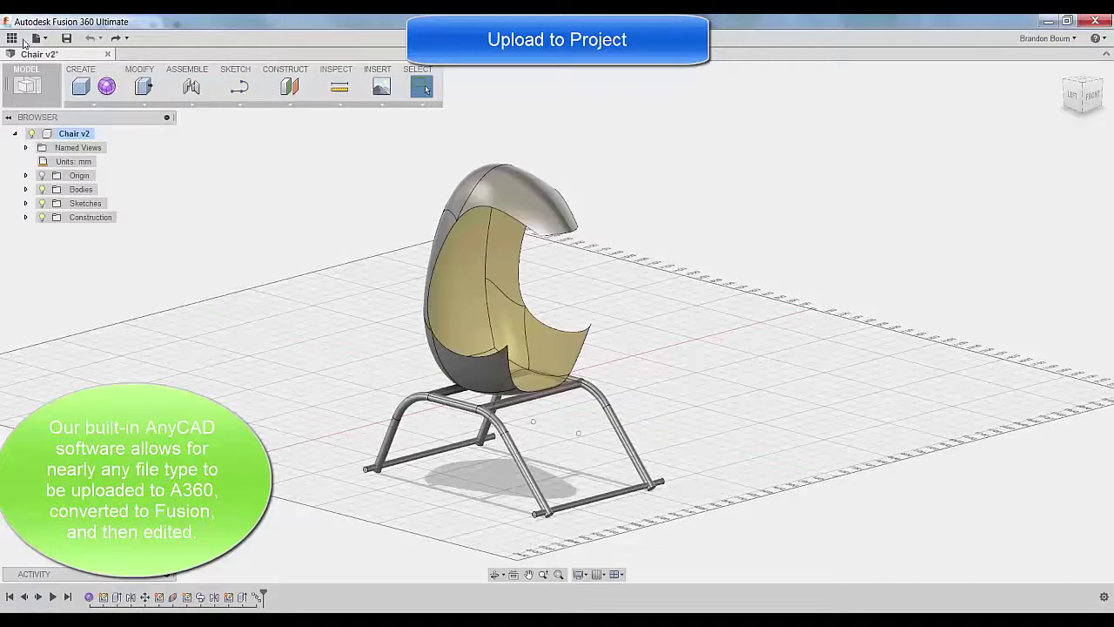
- Upload Wheel.f3d to the Whee! Chair project, insert it and move it 850 mm along X
click(12, 38)
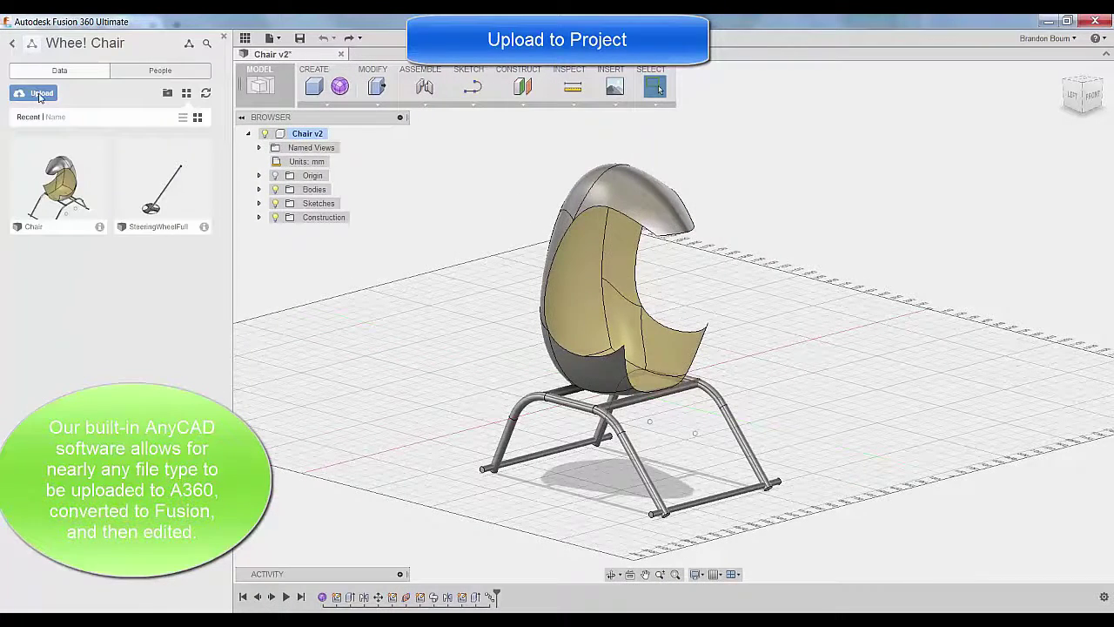
click(39, 94)
click(417, 256)
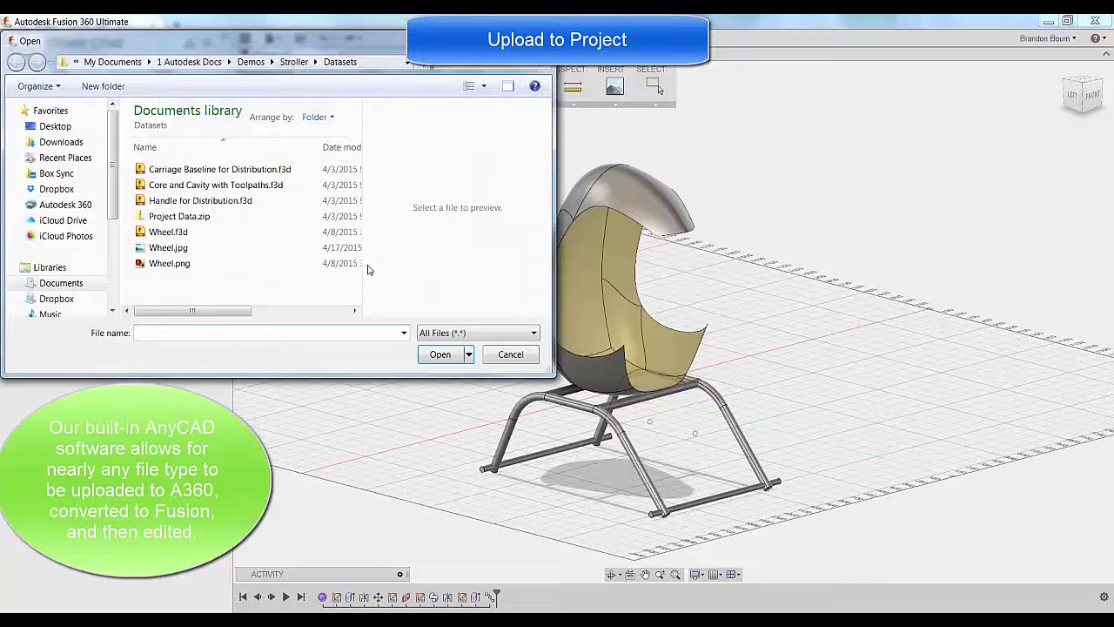
double_click(208, 232)
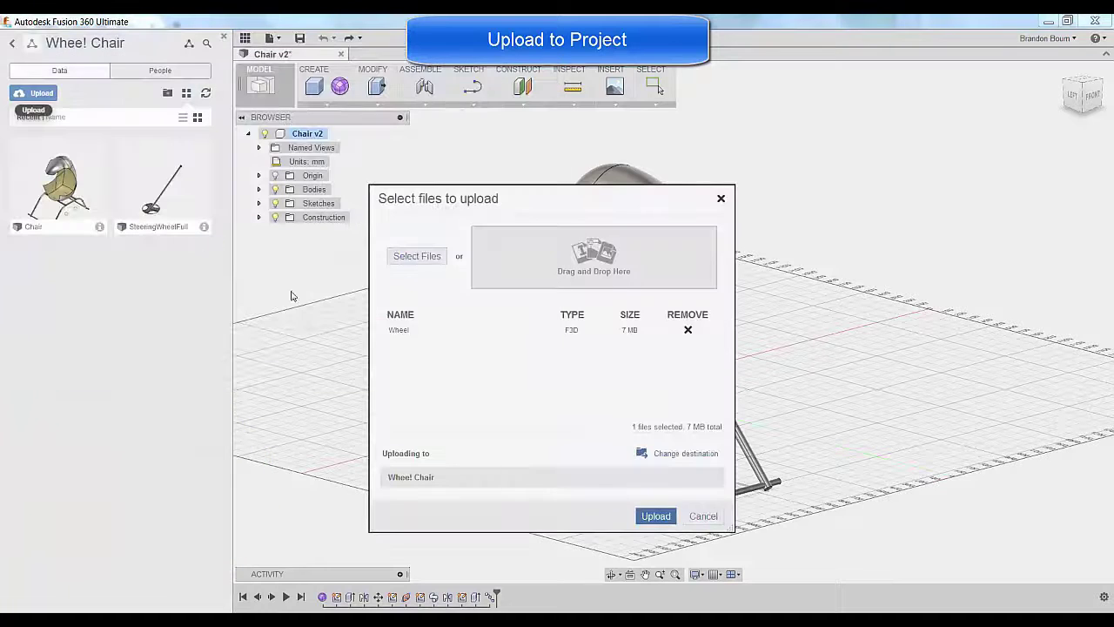
click(663, 522)
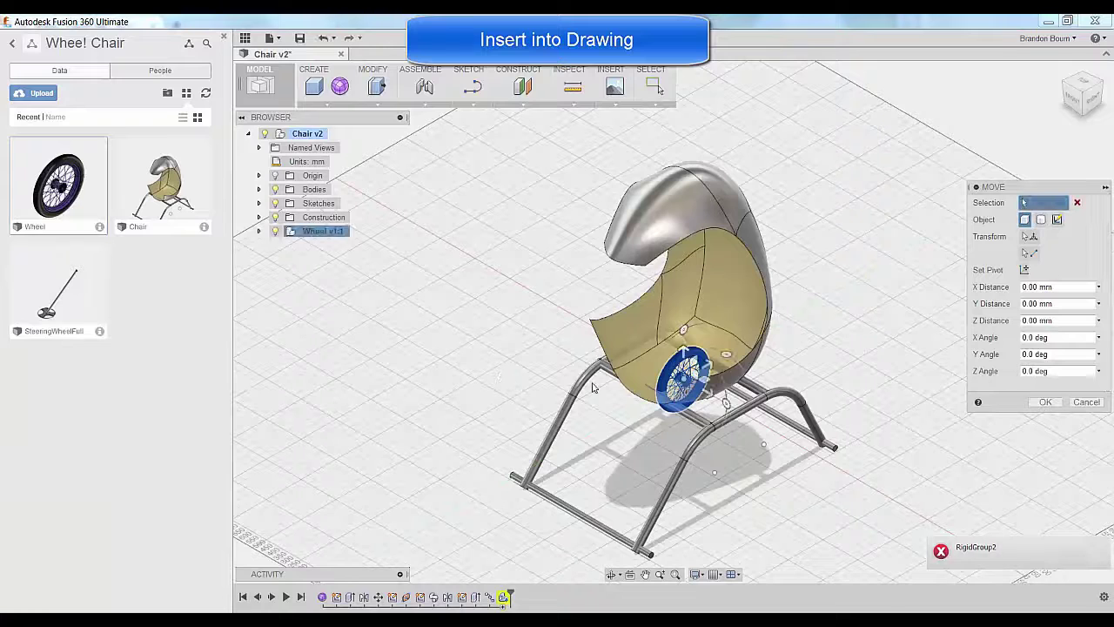
drag(709, 391, 816, 469)
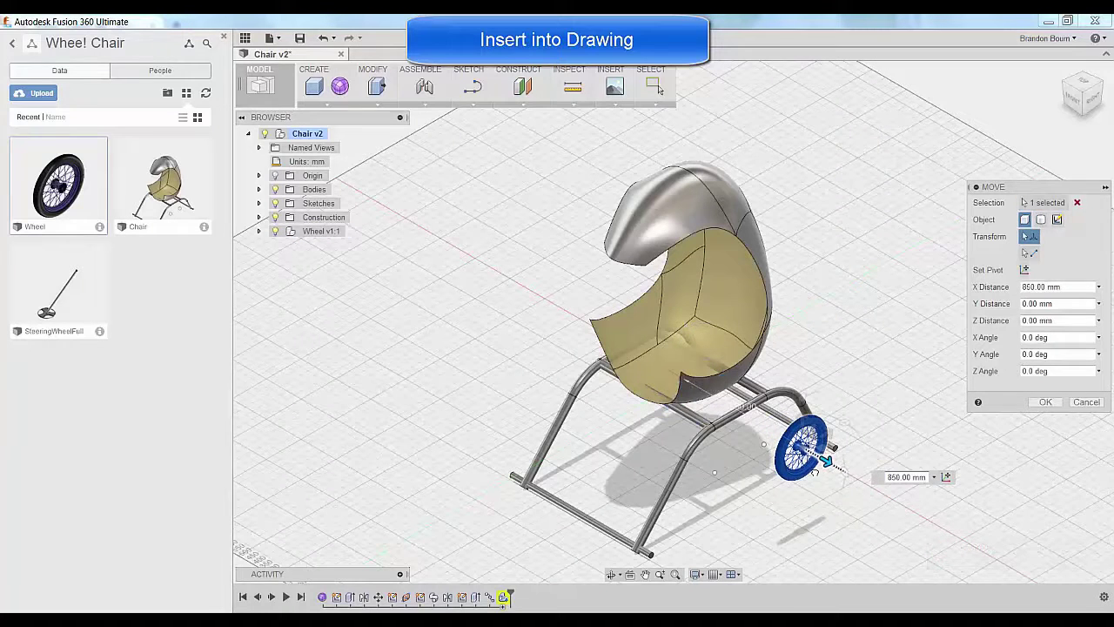
click(1044, 402)
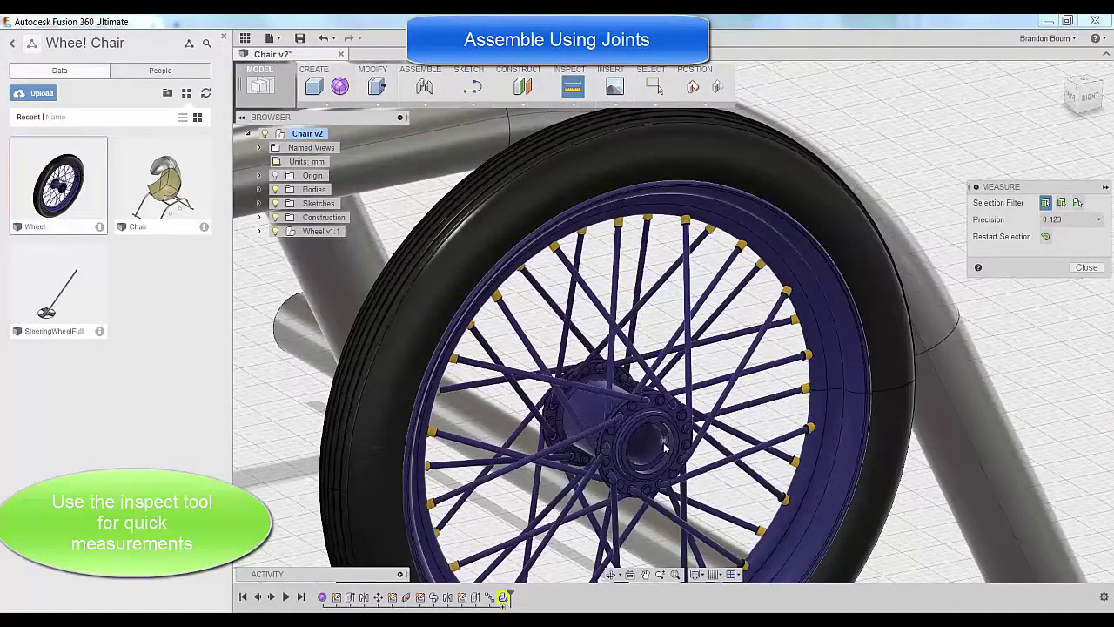
- Measure the wheel hub's bore, finding a 24 mm diameter
scroll(664, 444, up, 5)
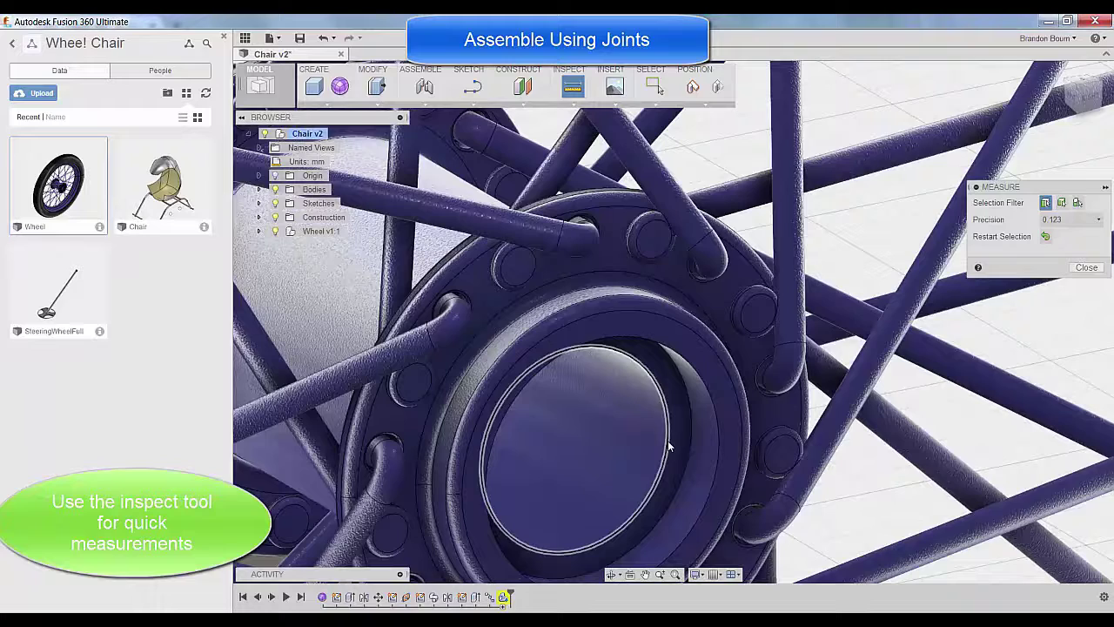
click(668, 446)
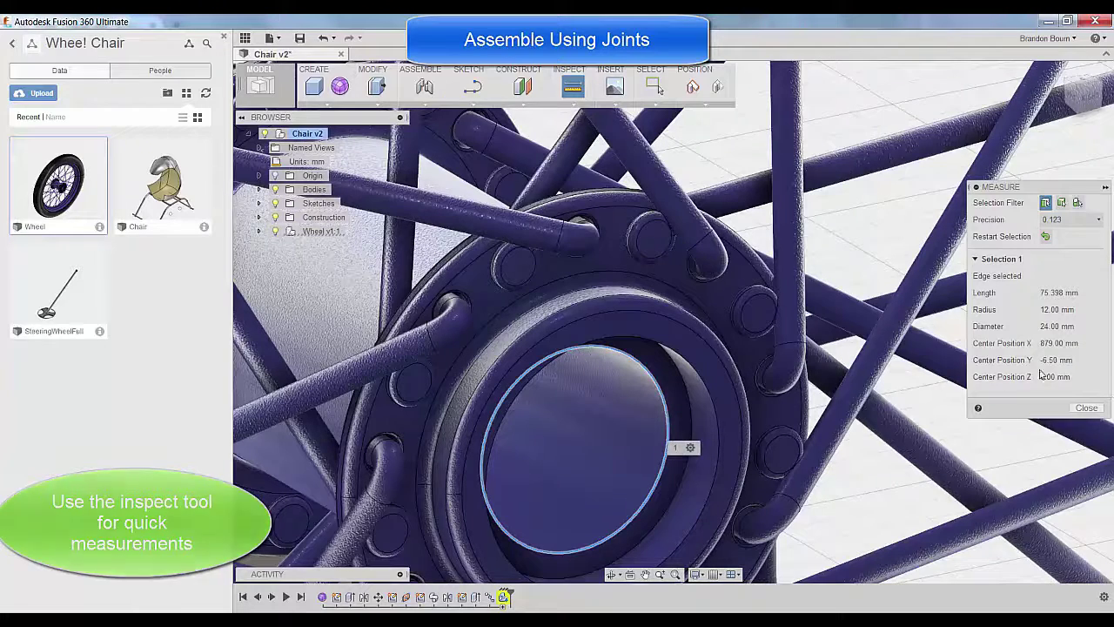
click(1085, 408)
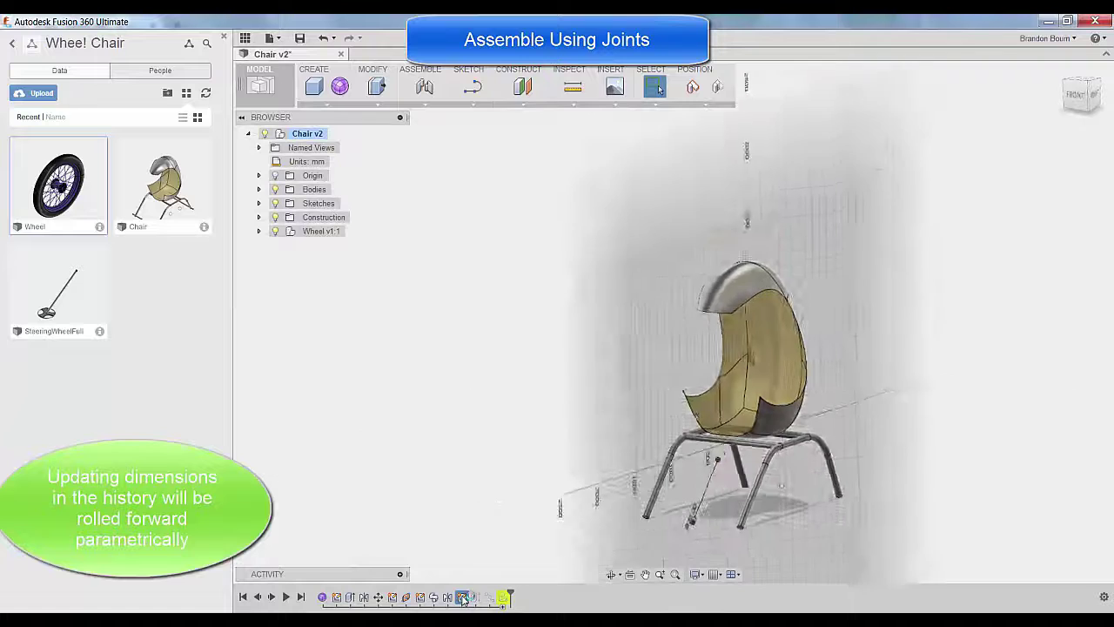
- Edit the frame sketch so the leg-end diameter is 24 mm and finish the sketch
double_click(463, 597)
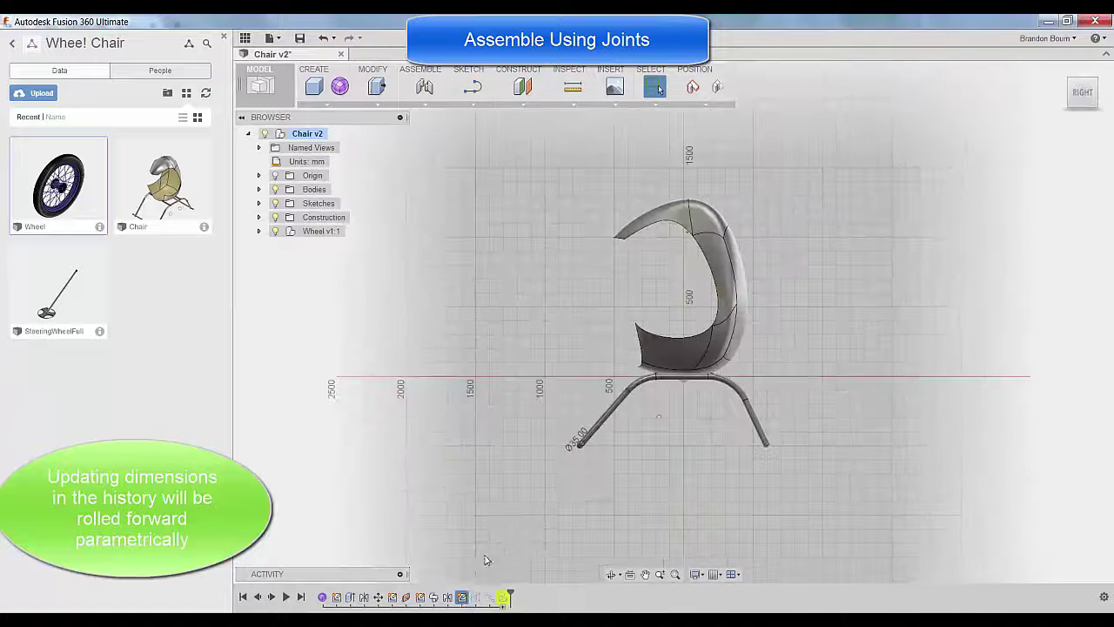
scroll(592, 431, up, 5)
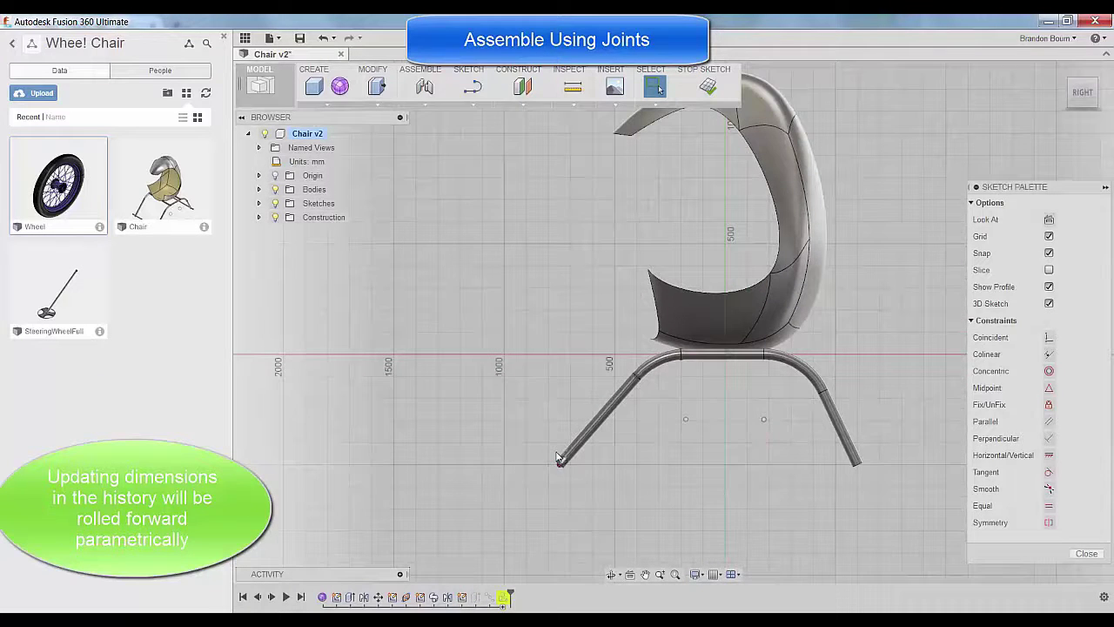
double_click(559, 459)
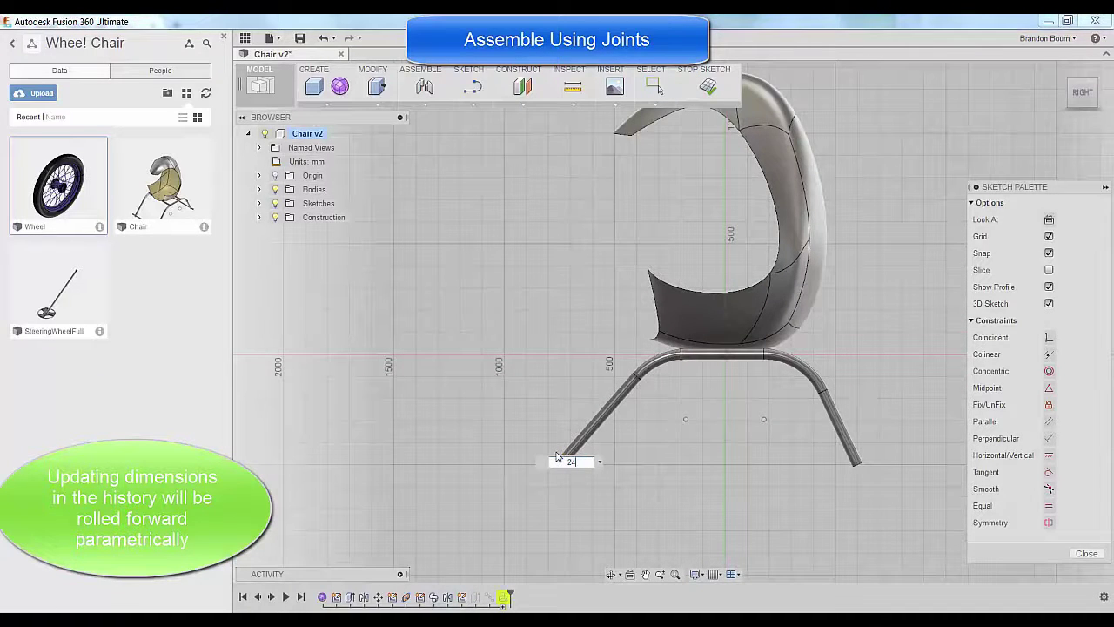
text(24)
key(Return)
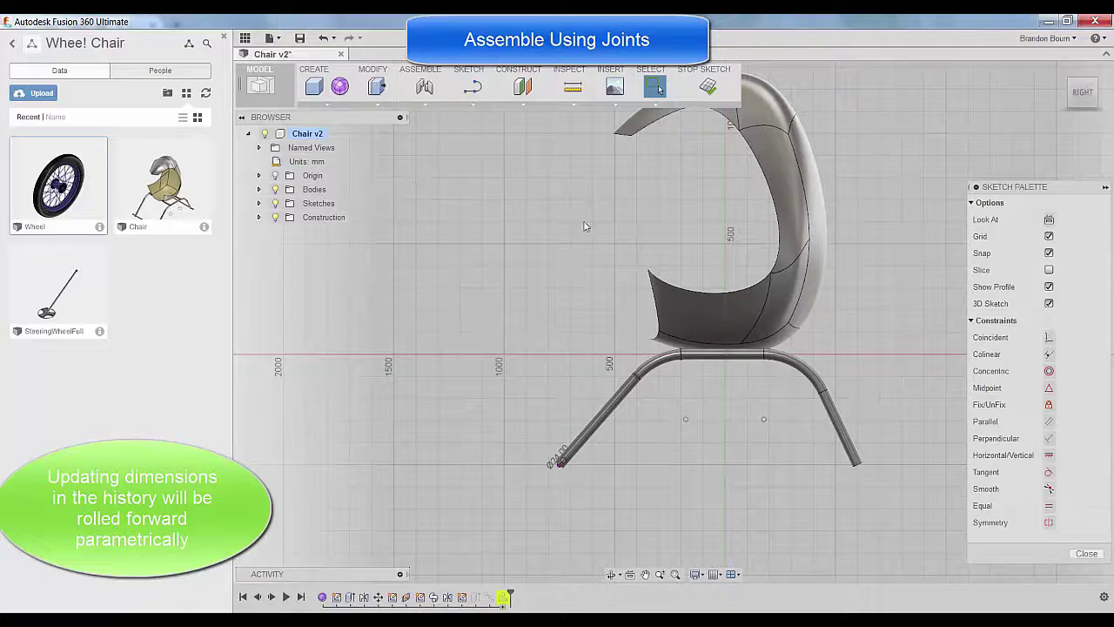
click(708, 87)
shift+middle_drag(631, 497, 650, 484)
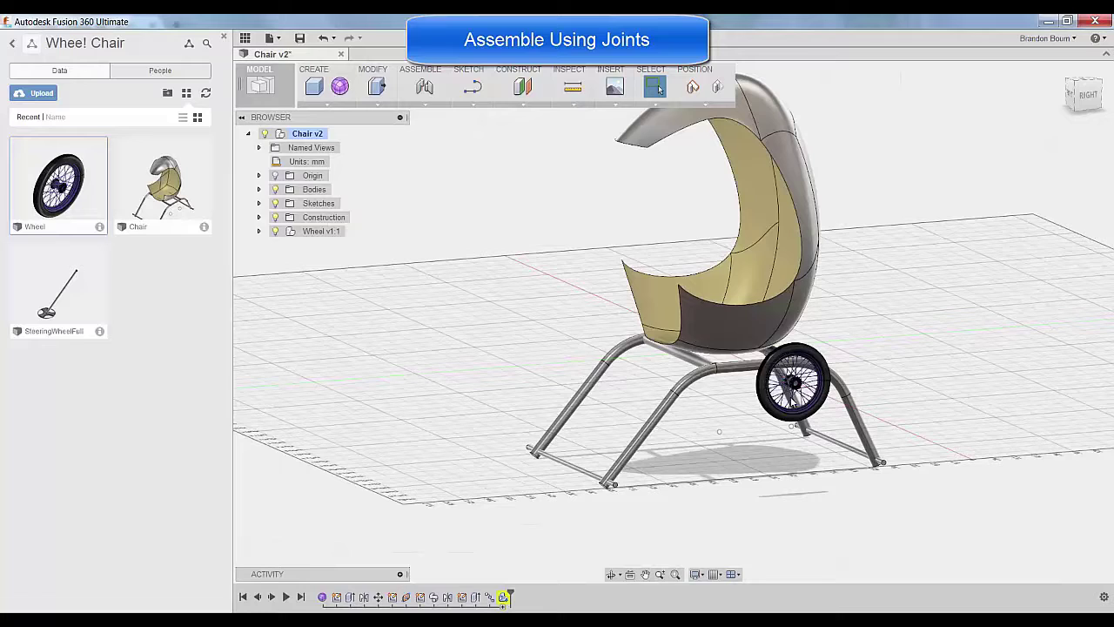
- Join the wheel hub centre to the front leg's end with a cylindrical joint, Cyl1
click(426, 89)
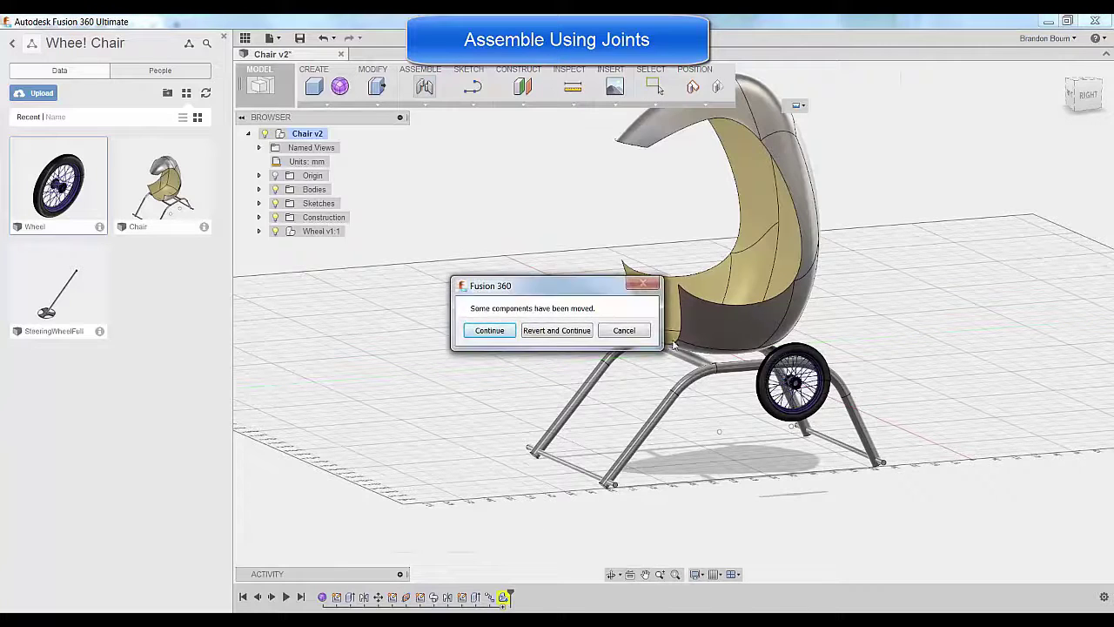
click(489, 330)
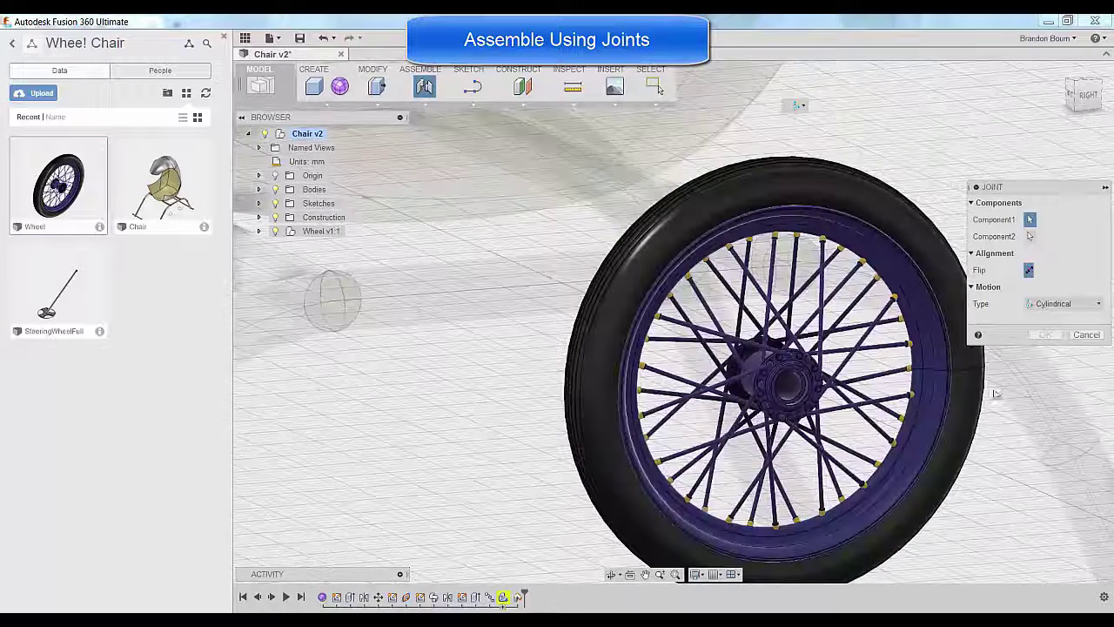
click(1062, 303)
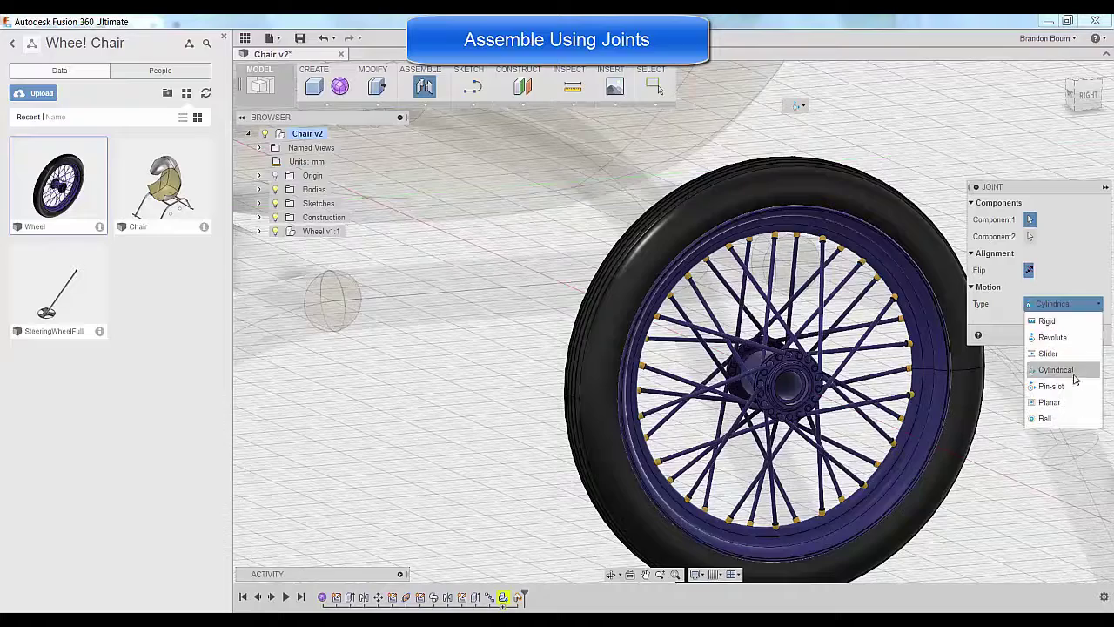
click(1049, 372)
click(788, 394)
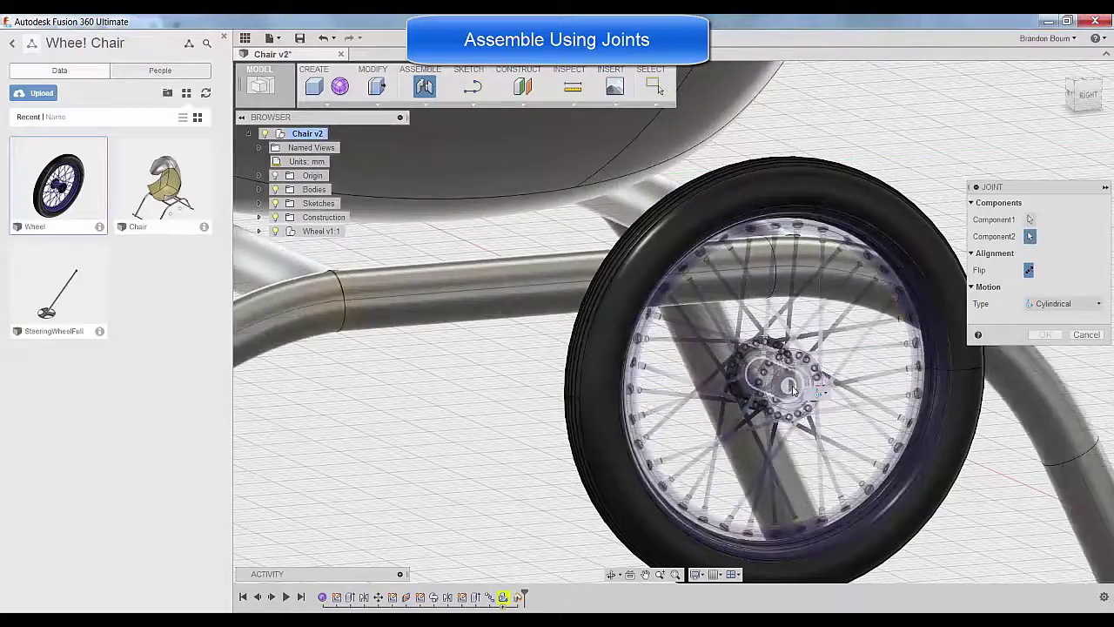
scroll(566, 555, up, 4)
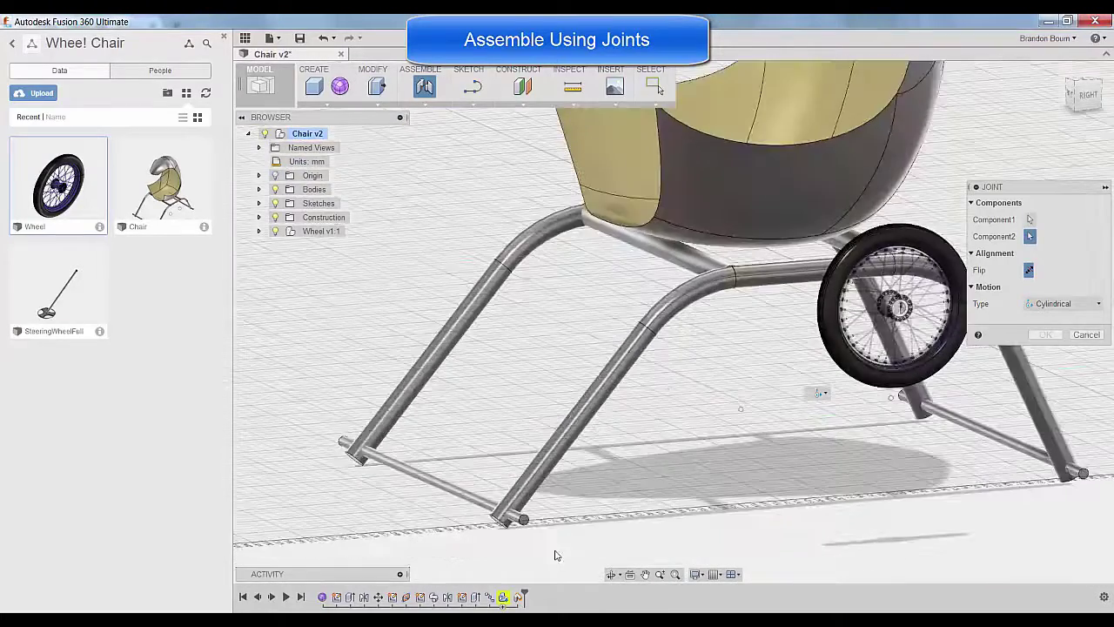
click(523, 521)
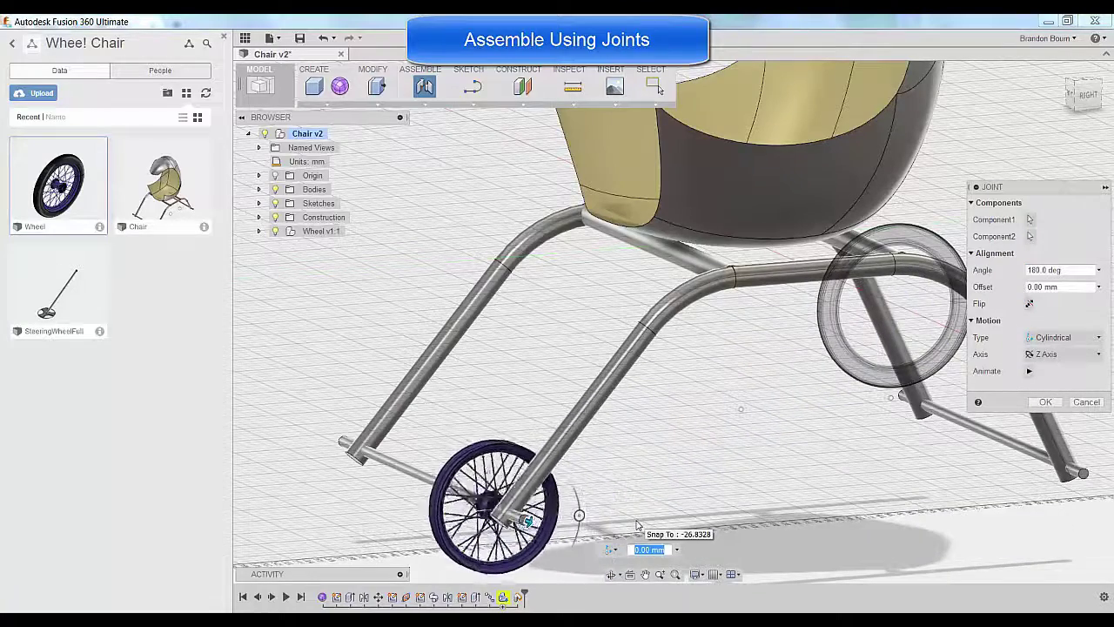
scroll(488, 487, up, 3)
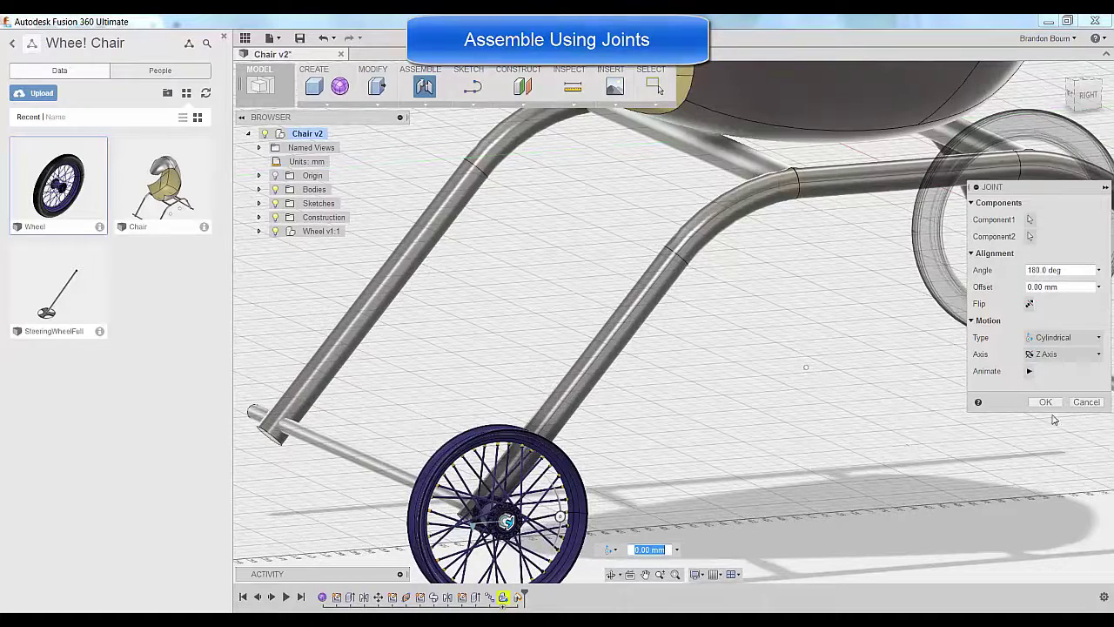
click(1045, 401)
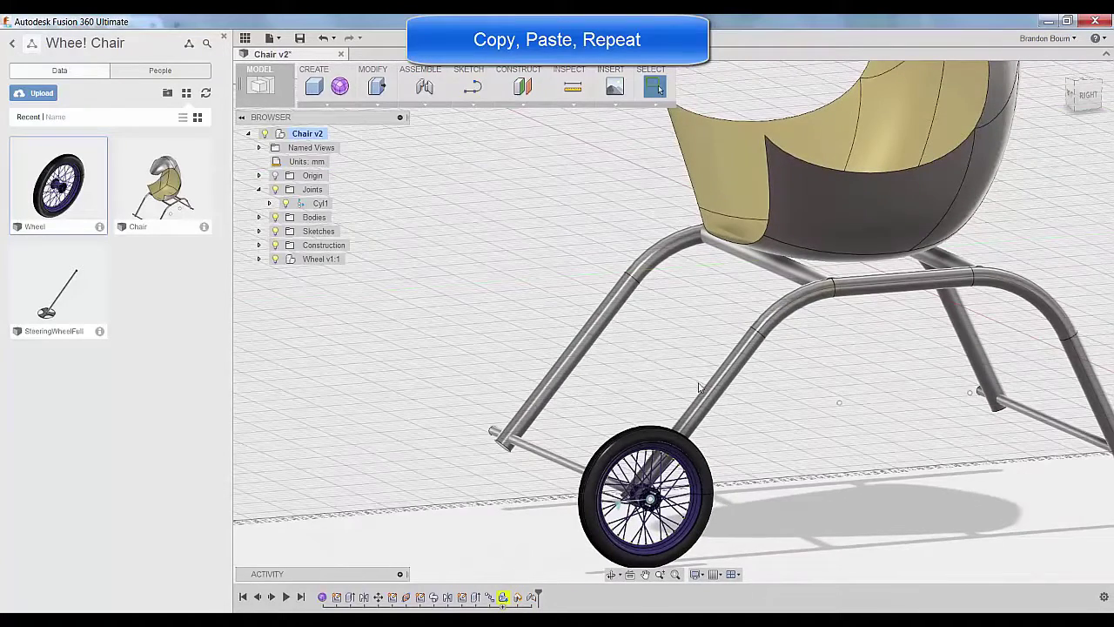
- Copy and paste Wheel v1:1, then move the copy along X
right_click(328, 258)
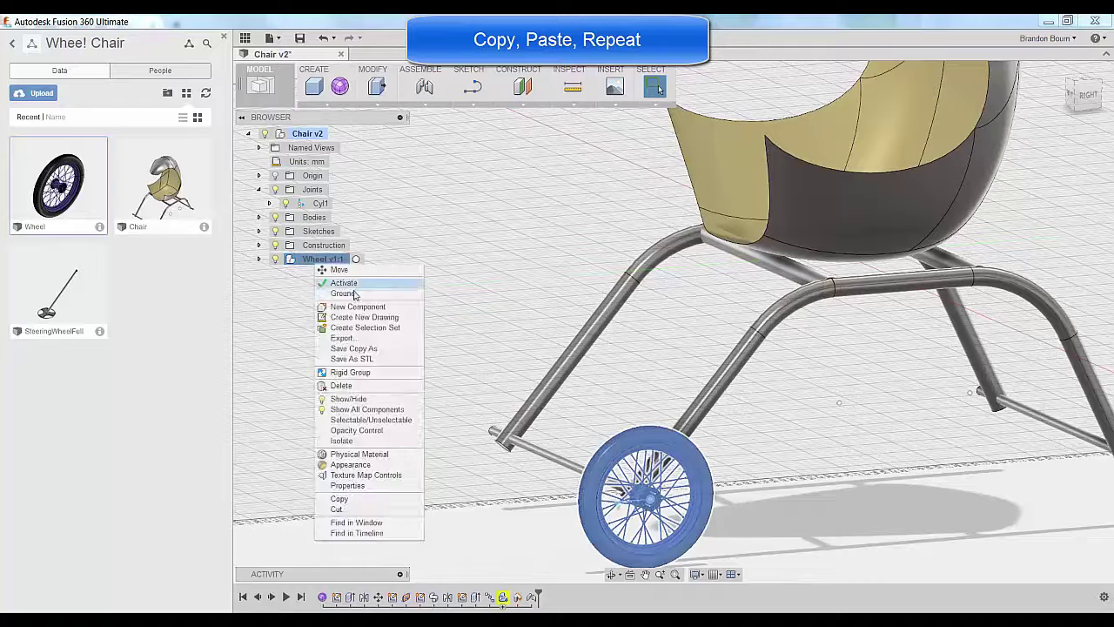
click(356, 500)
right_click(379, 450)
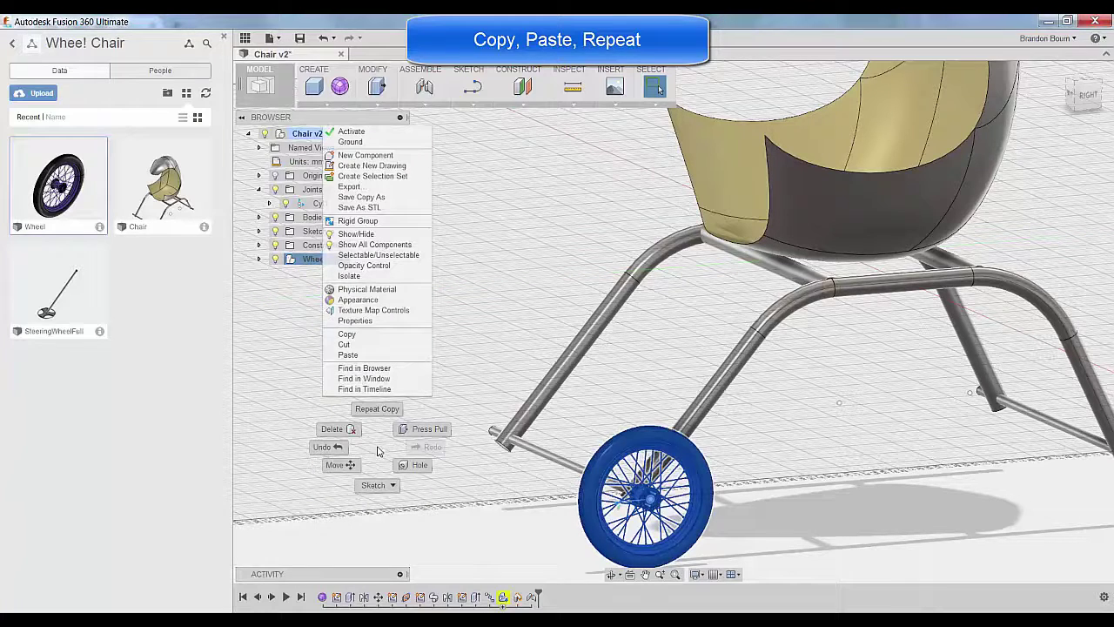
click(369, 356)
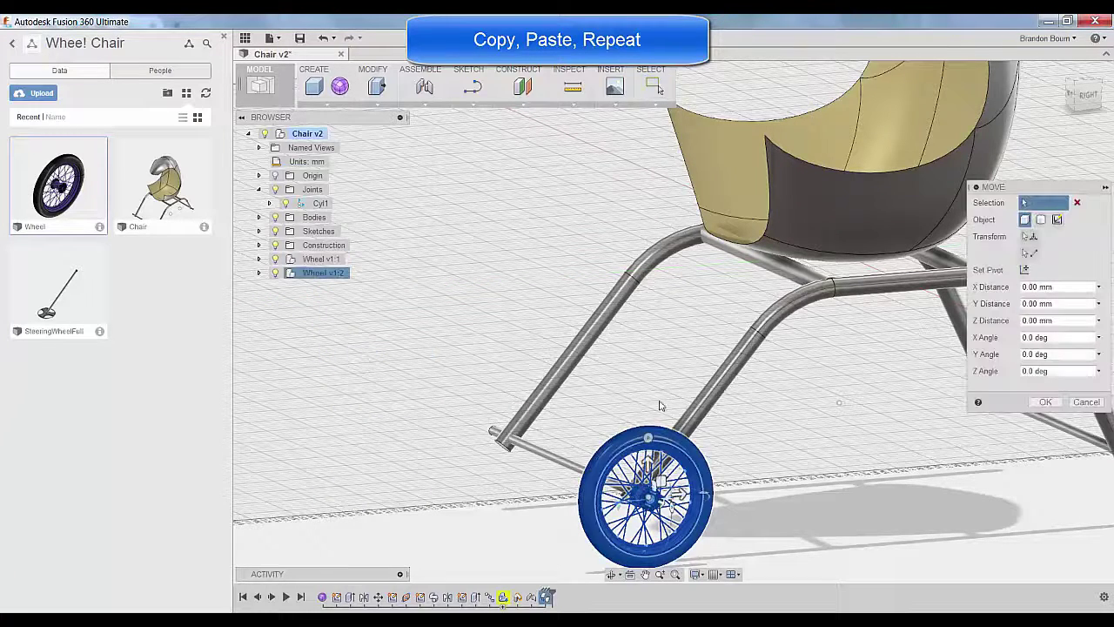
drag(682, 472, 441, 453)
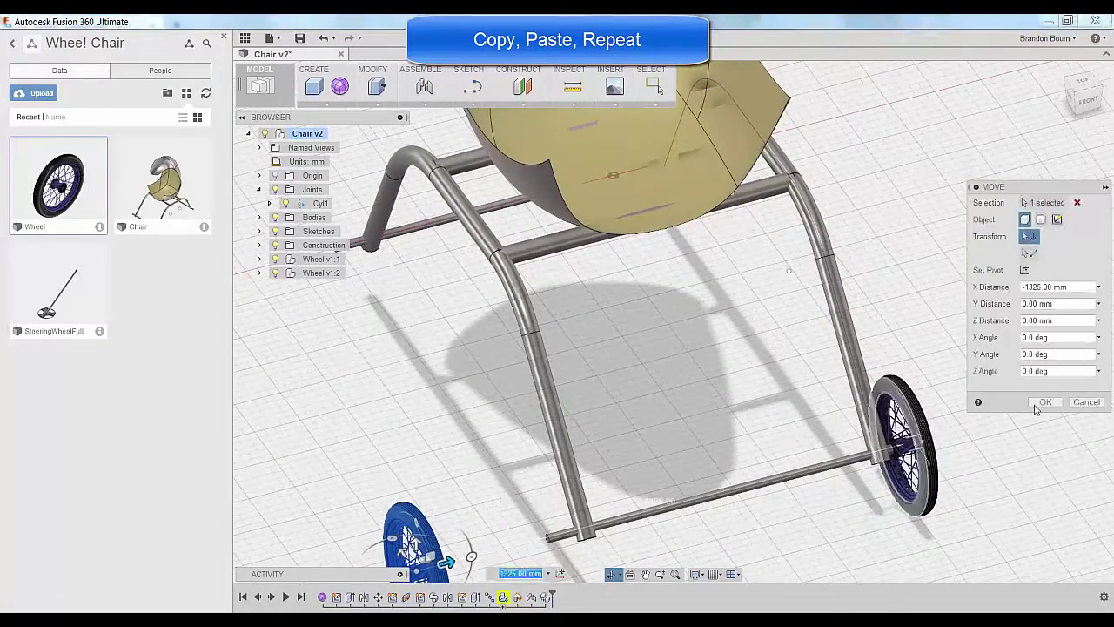
click(1046, 401)
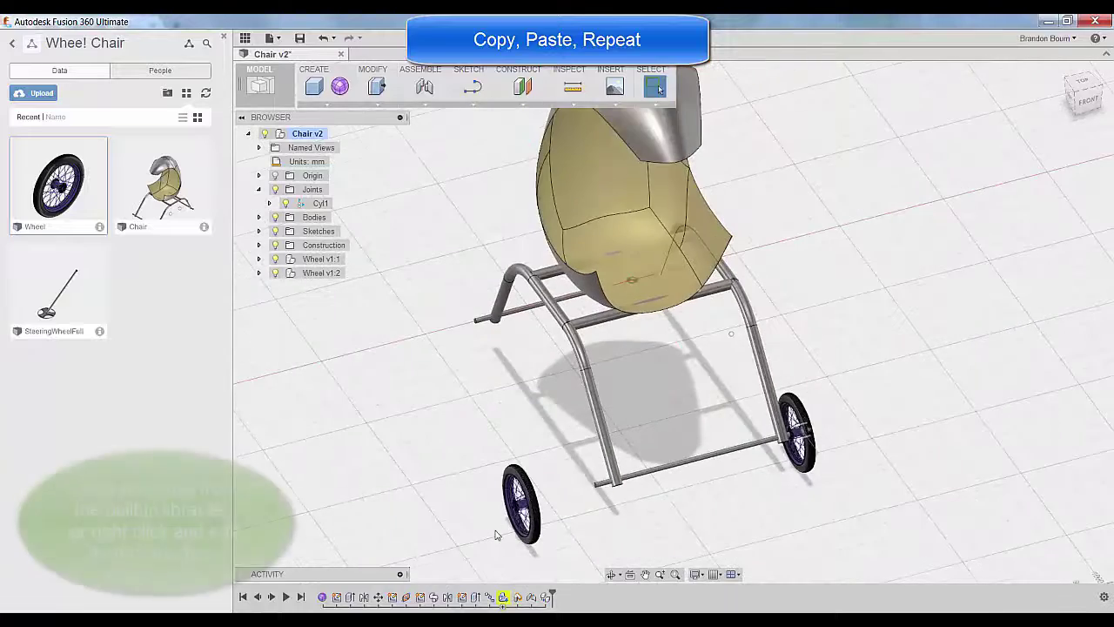
- Mount the wheel copy's hub on the other axle end with a cylindrical joint
scroll(497, 529, up, 5)
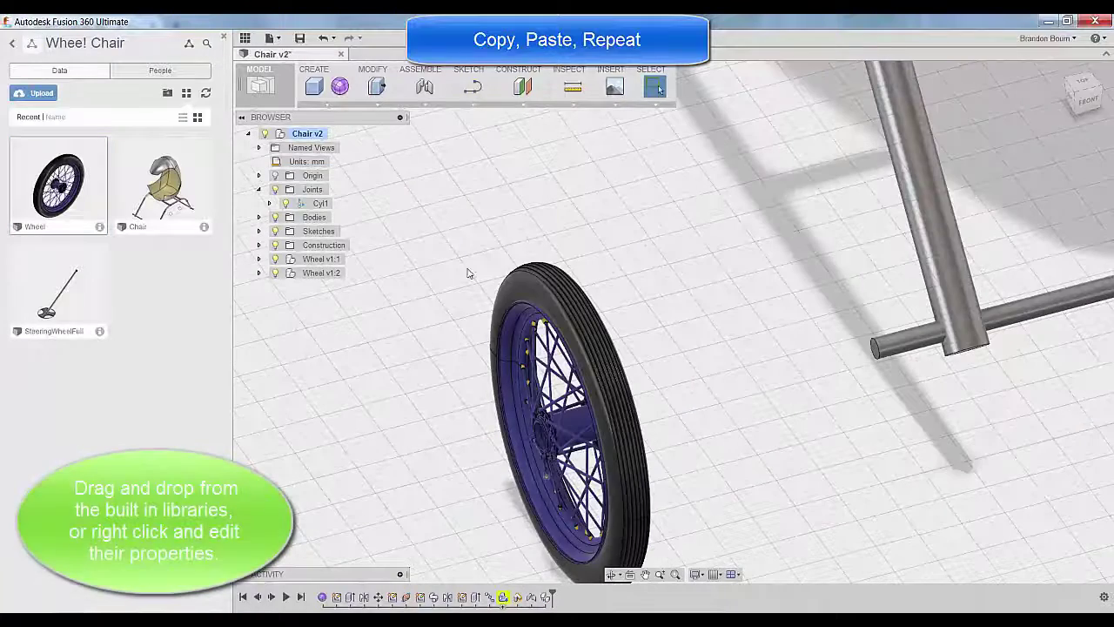
click(425, 88)
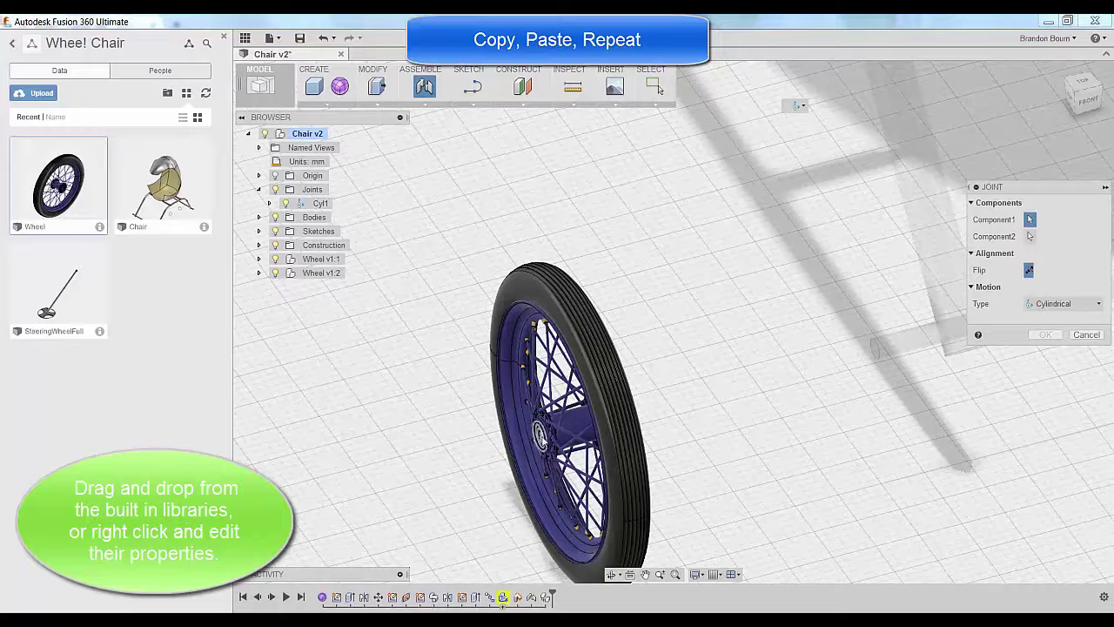
scroll(545, 443, up, 3)
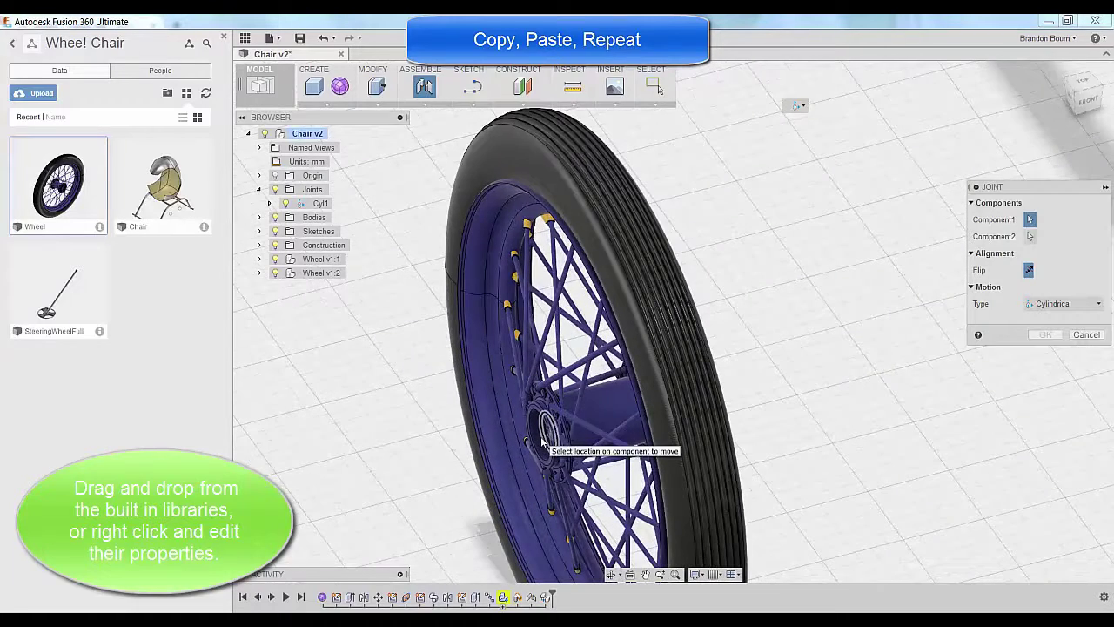
click(548, 445)
scroll(714, 444, down, 5)
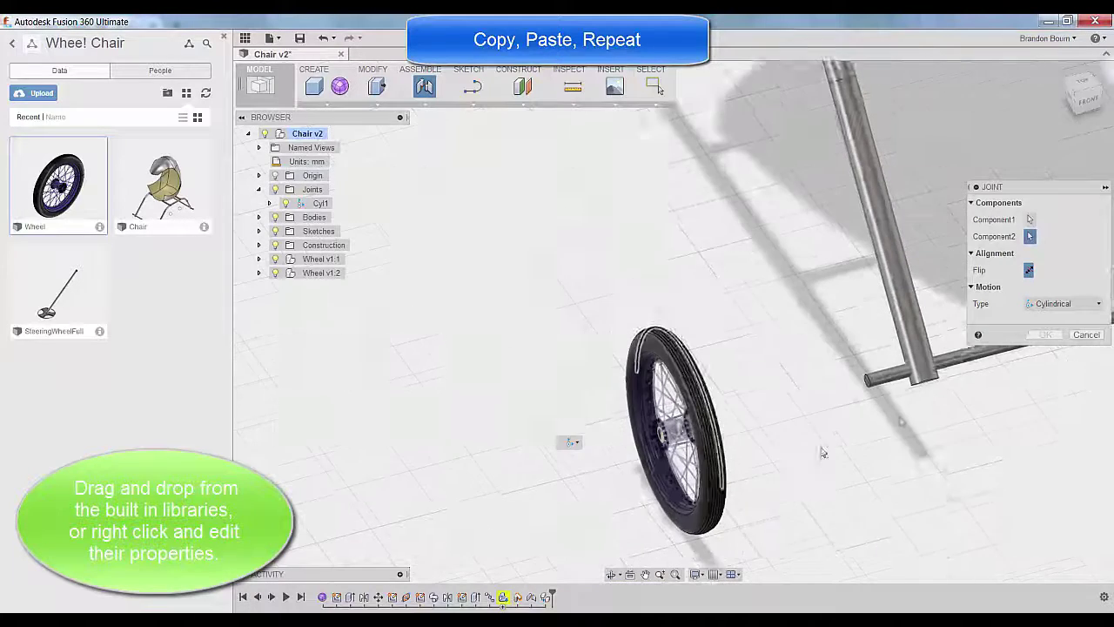
click(852, 386)
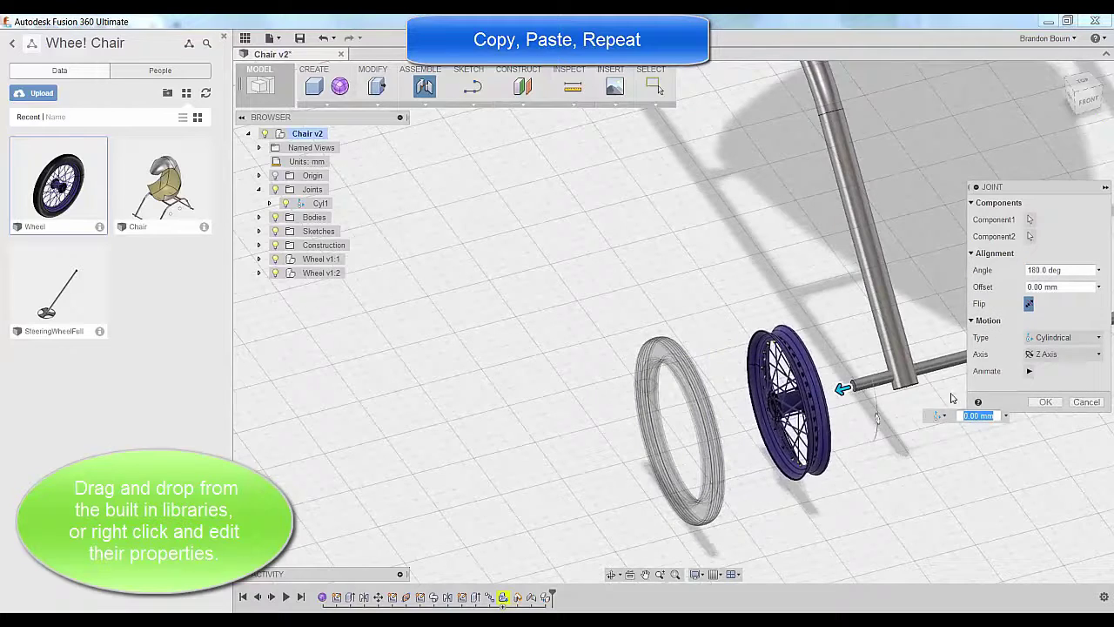
click(1044, 402)
shift+middle_drag(1041, 405, 983, 228)
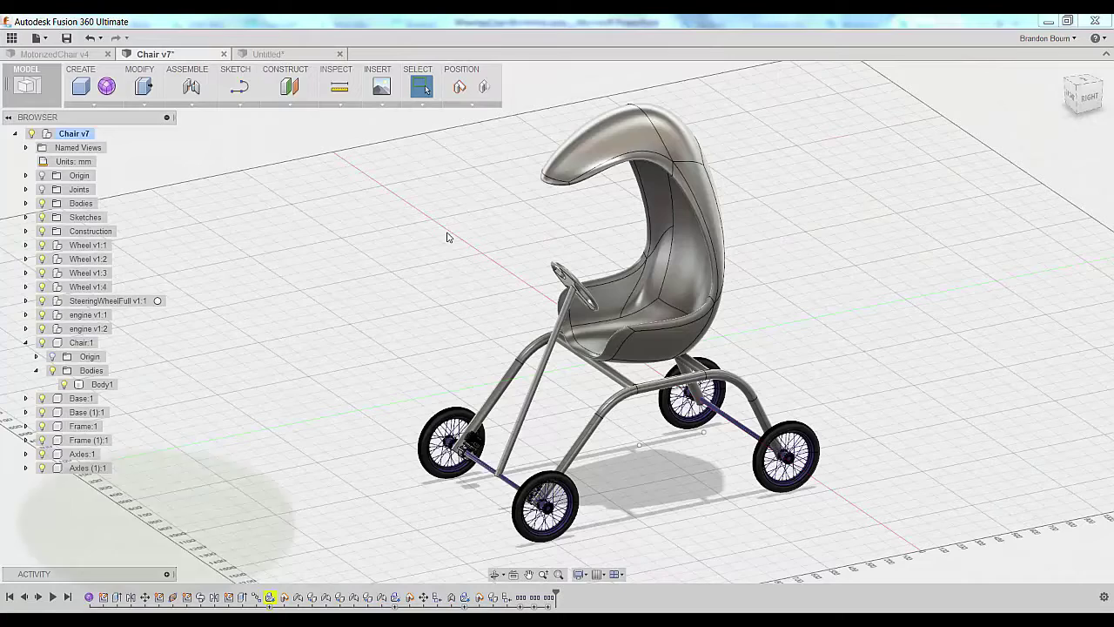
- In the RENDER workspace, apply Walnut - Semigloss to the chair seat
click(26, 85)
click(48, 209)
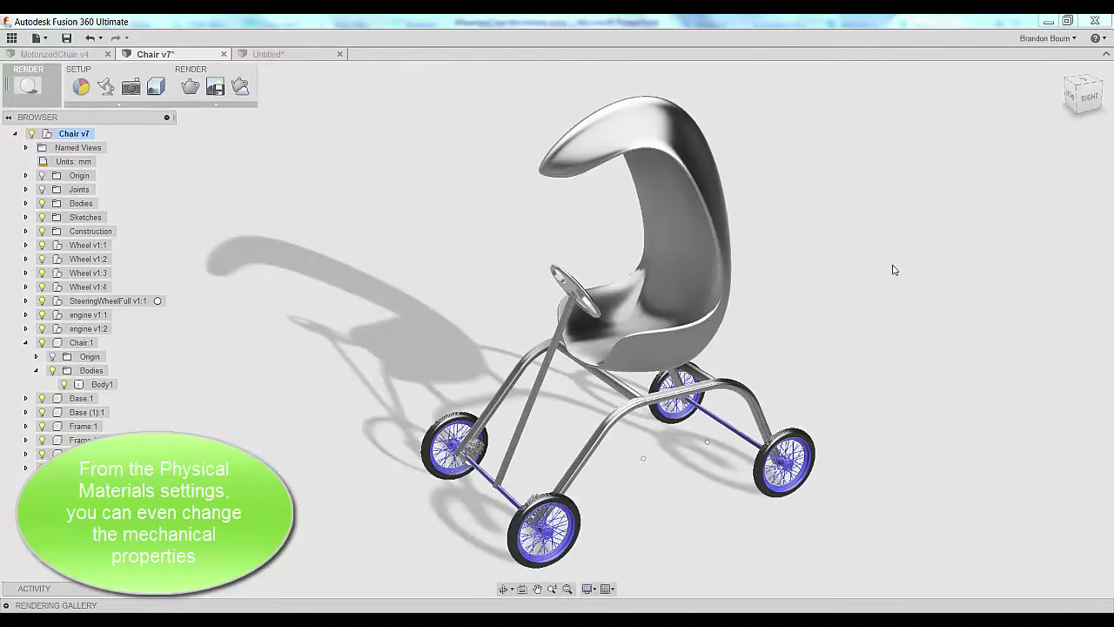
click(80, 86)
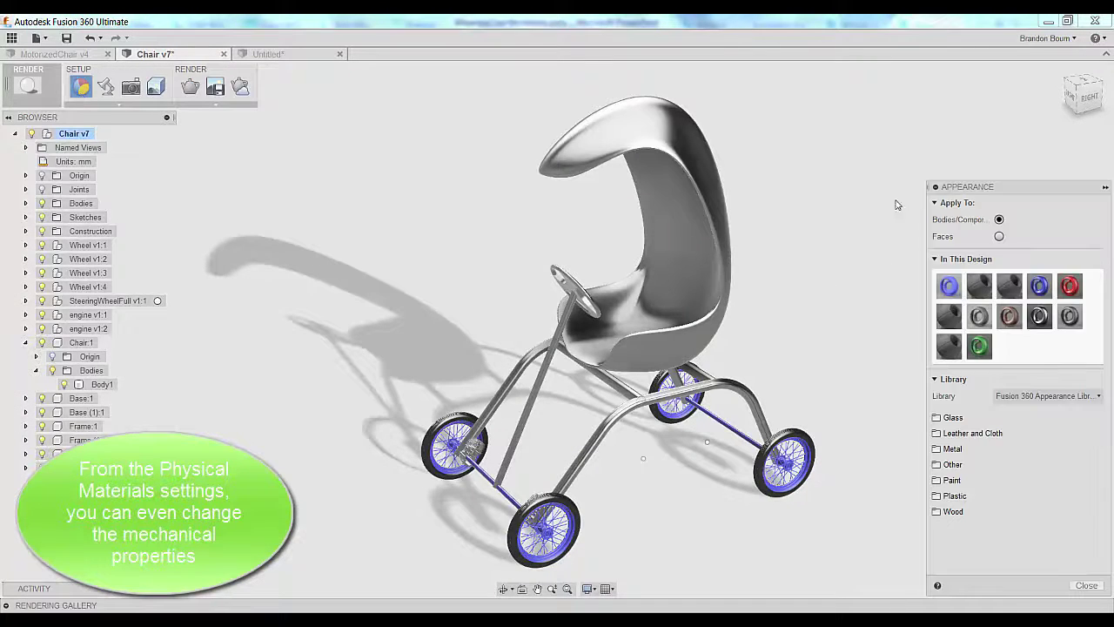
click(988, 507)
click(989, 519)
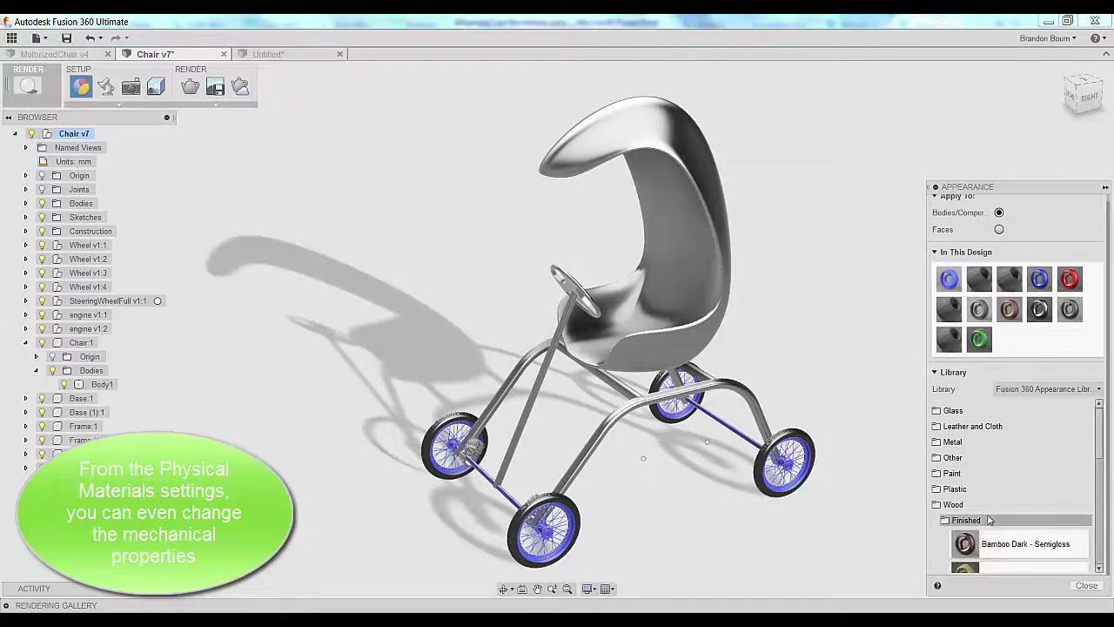
scroll(989, 520, down, 10)
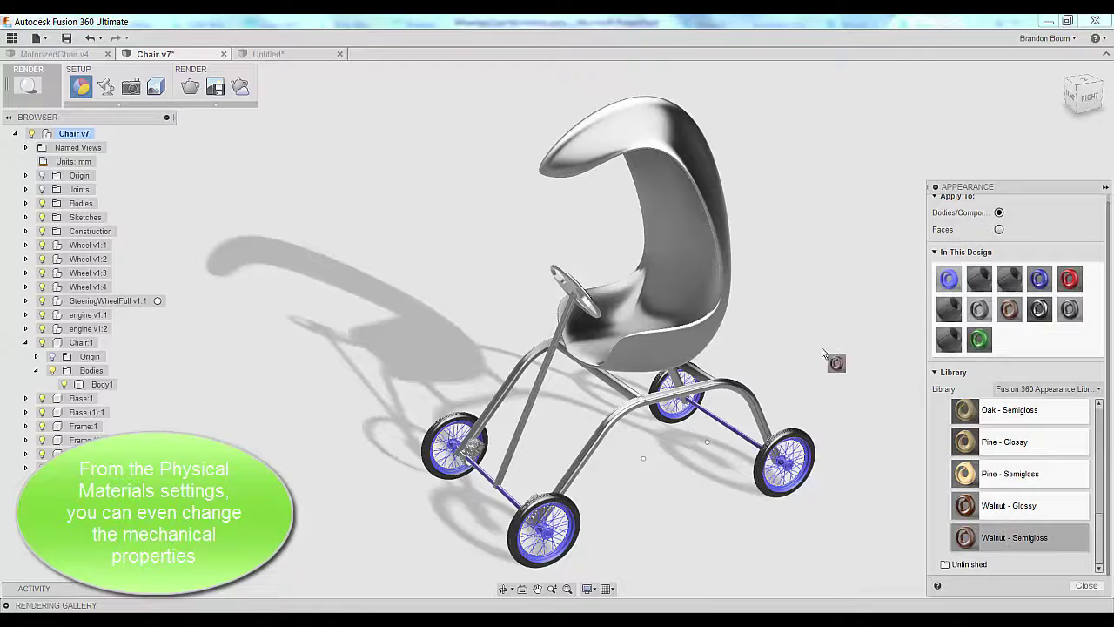
drag(822, 353, 701, 228)
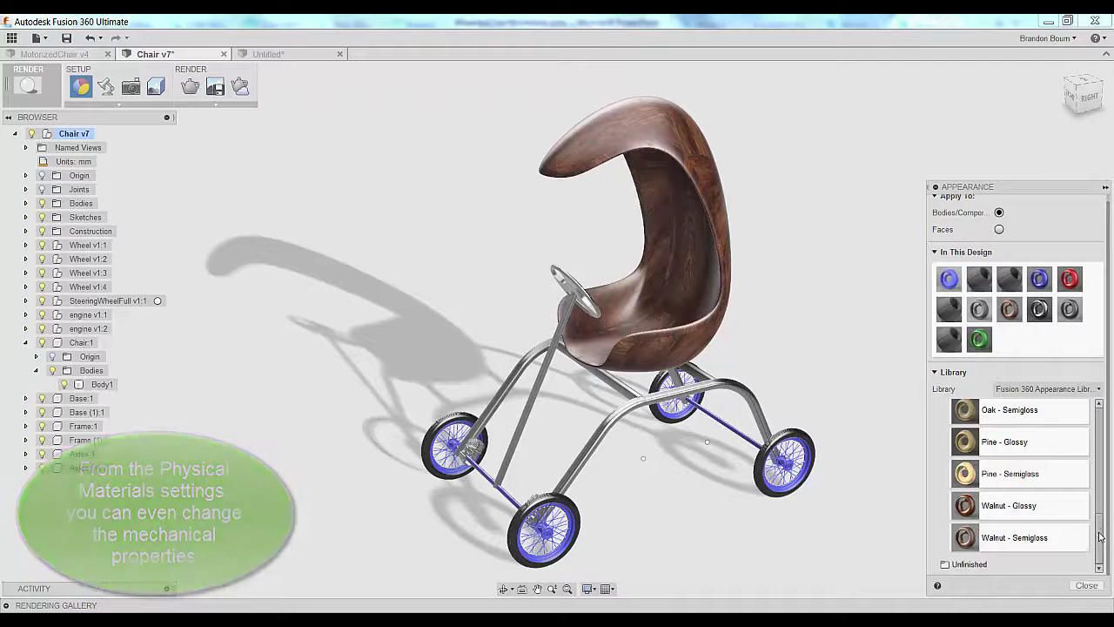
- Paint the crossbars metallic red and both Frame side tubes metallic green
scroll(1053, 454, up, 5)
click(992, 470)
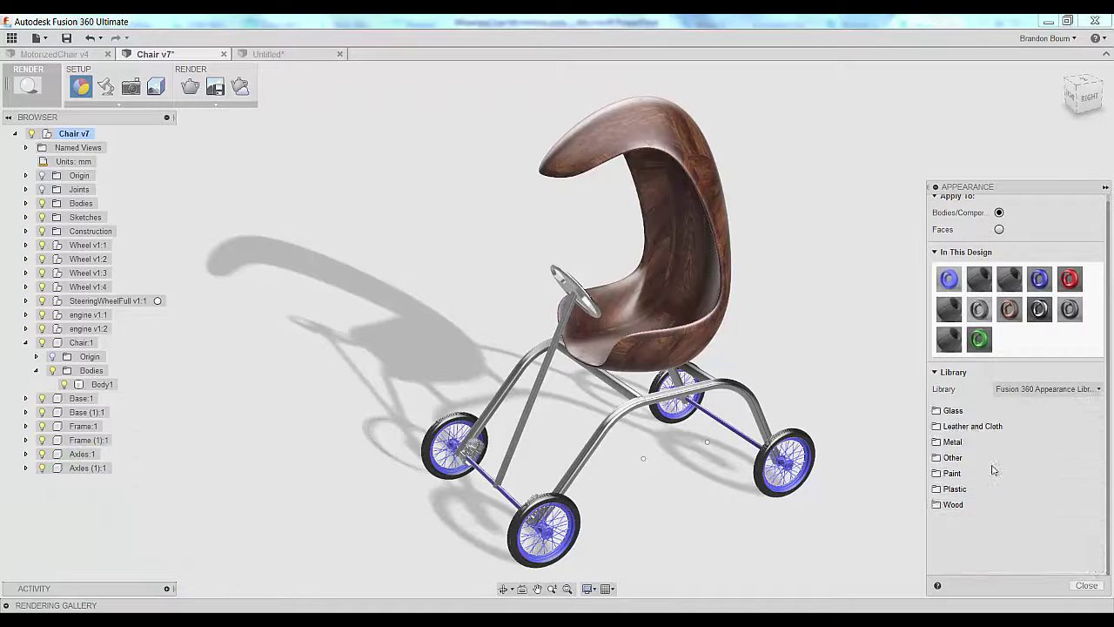
click(977, 472)
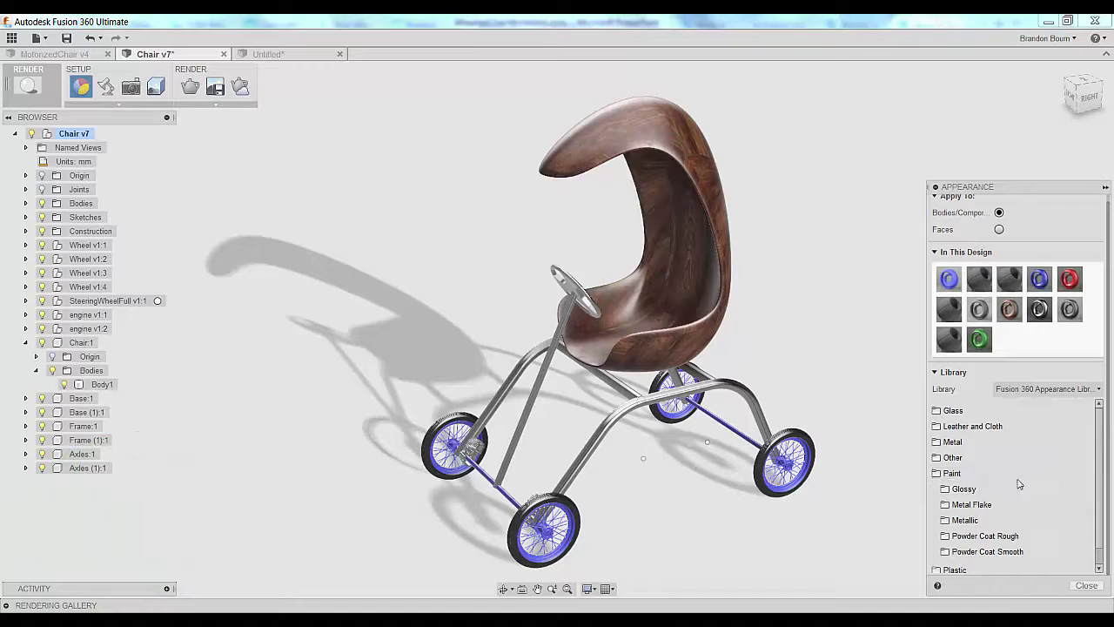
scroll(992, 503, down, 1)
click(994, 502)
scroll(1009, 496, down, 4)
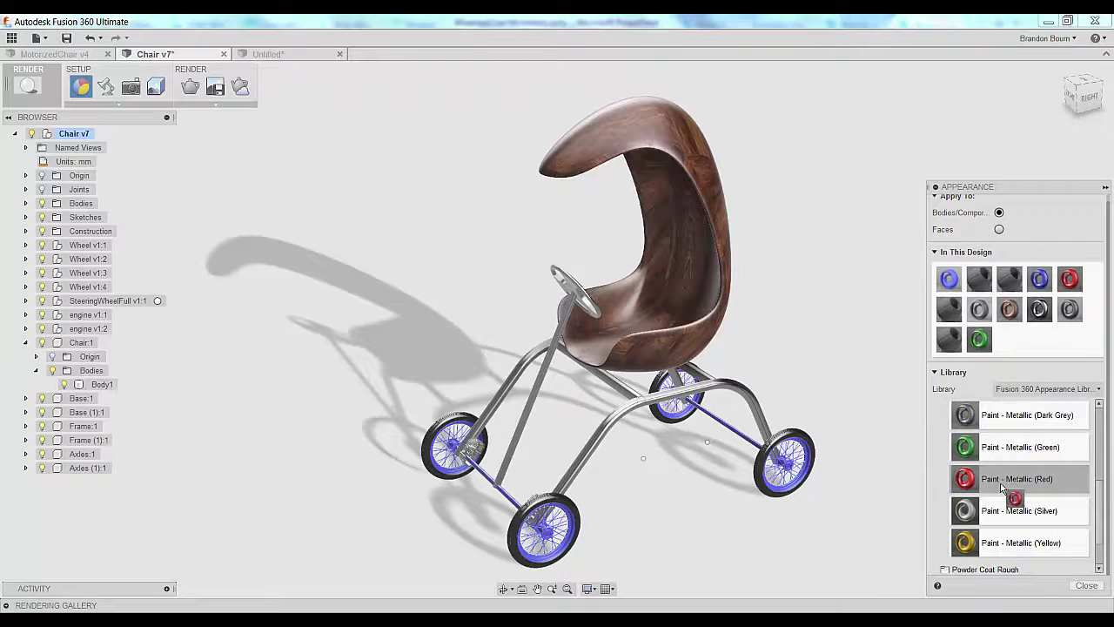
drag(1000, 488, 625, 394)
mouse_move(976, 480)
mouse_down()
mouse_move(765, 427)
mouse_move(703, 379)
mouse_up()
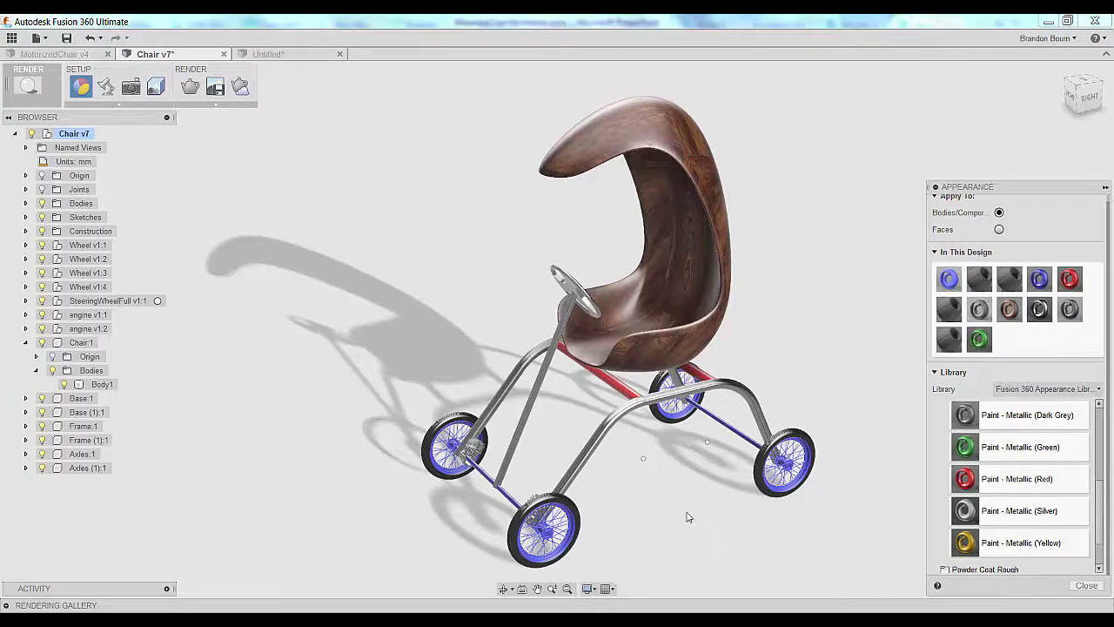
mouse_move(687, 514)
shift+middle_down()
mouse_move(807, 498)
mouse_move(808, 510)
shift+middle_up()
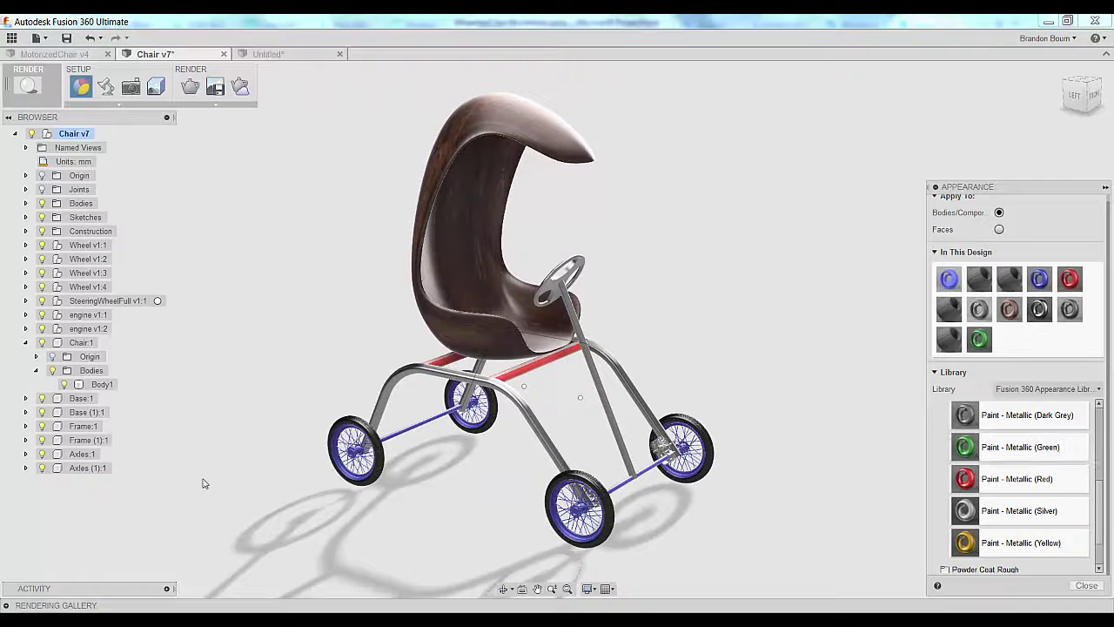
click(78, 430)
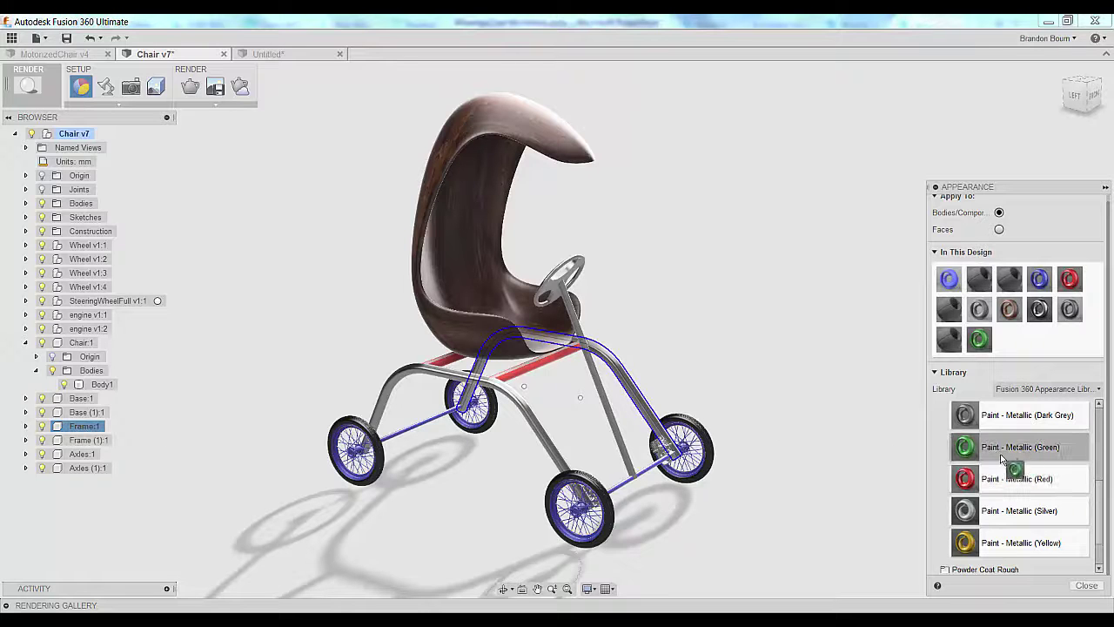
drag(1001, 458, 75, 426)
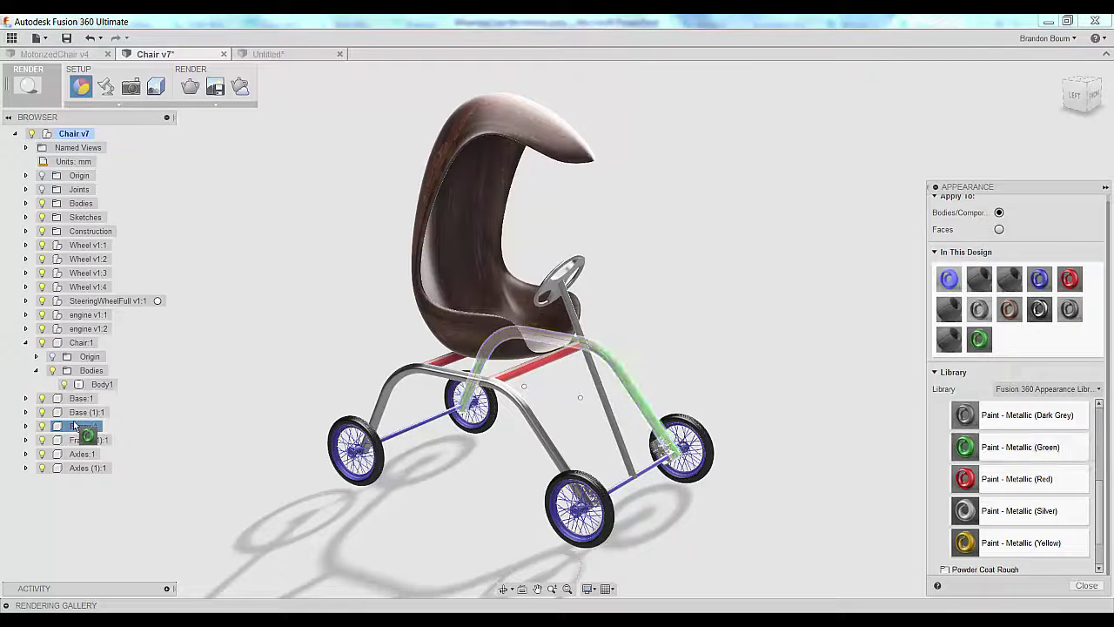
drag(1044, 446, 100, 439)
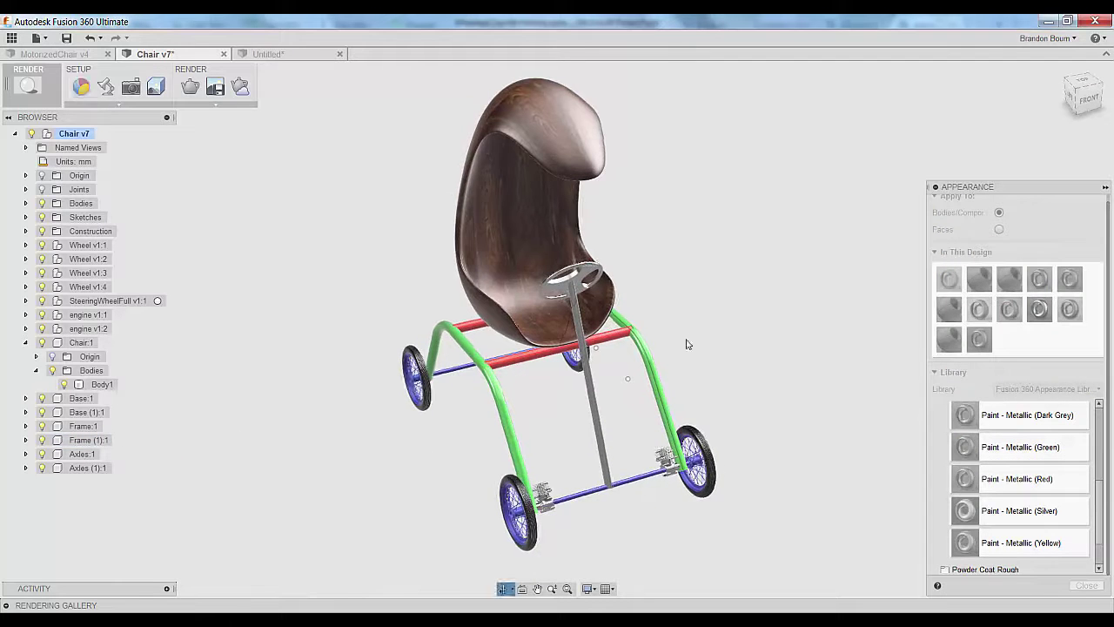
- Apply Gold - Polished to the steering column and close the appearance library
scroll(1044, 496, up, 10)
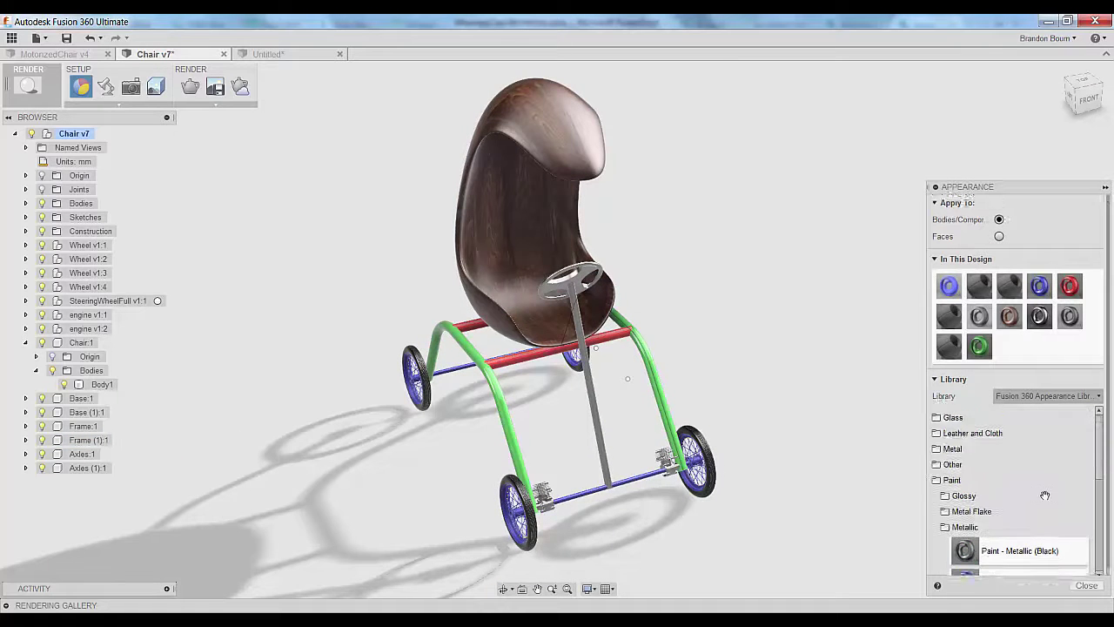
click(953, 448)
scroll(996, 461, down, 3)
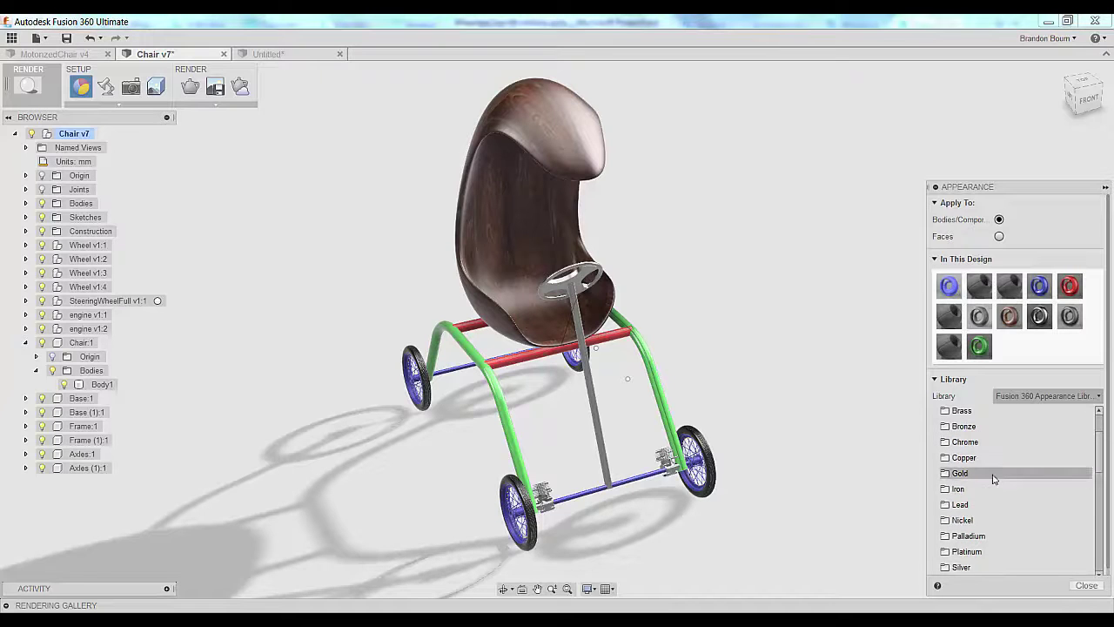
click(993, 474)
drag(964, 496, 604, 465)
shift+middle_drag(605, 465, 600, 304)
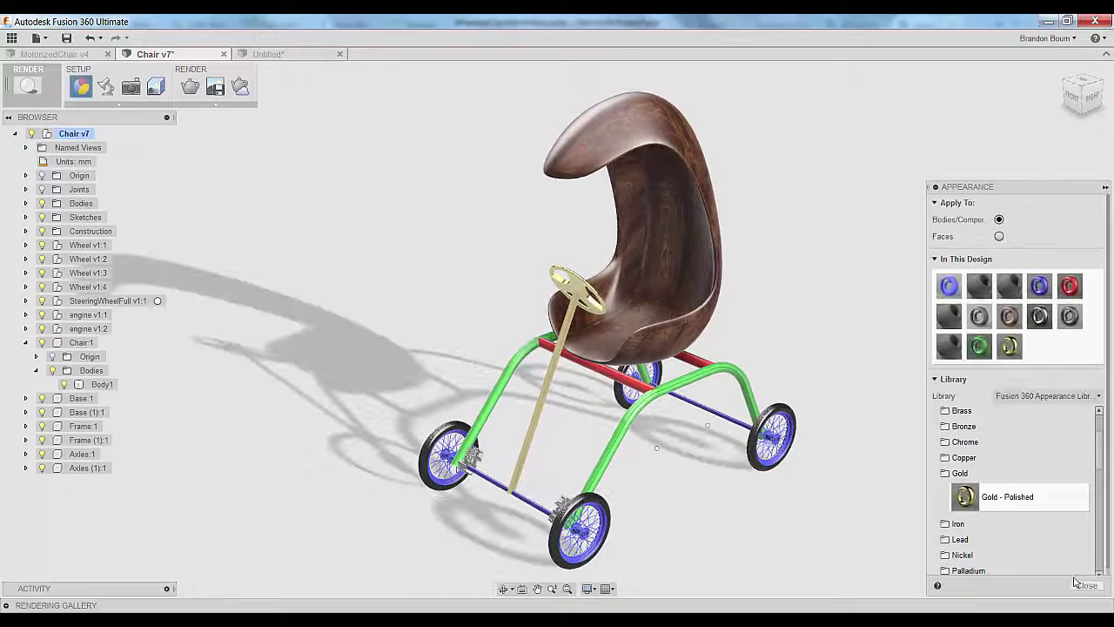
click(1086, 586)
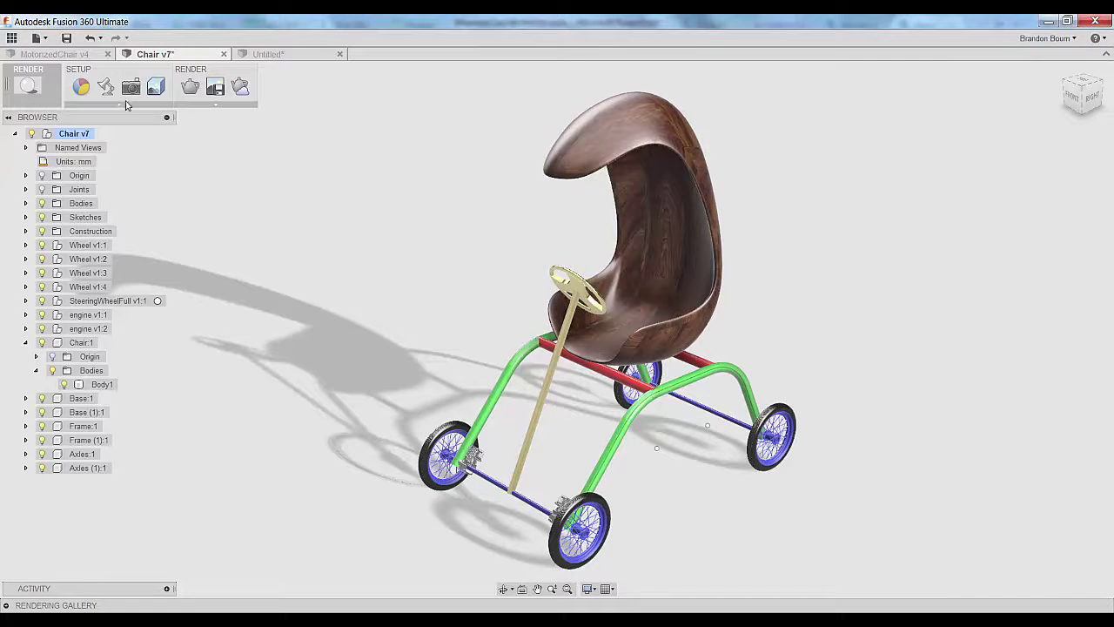
- Start Ray Tracing and let the chair render refine to 4 iterations
click(190, 88)
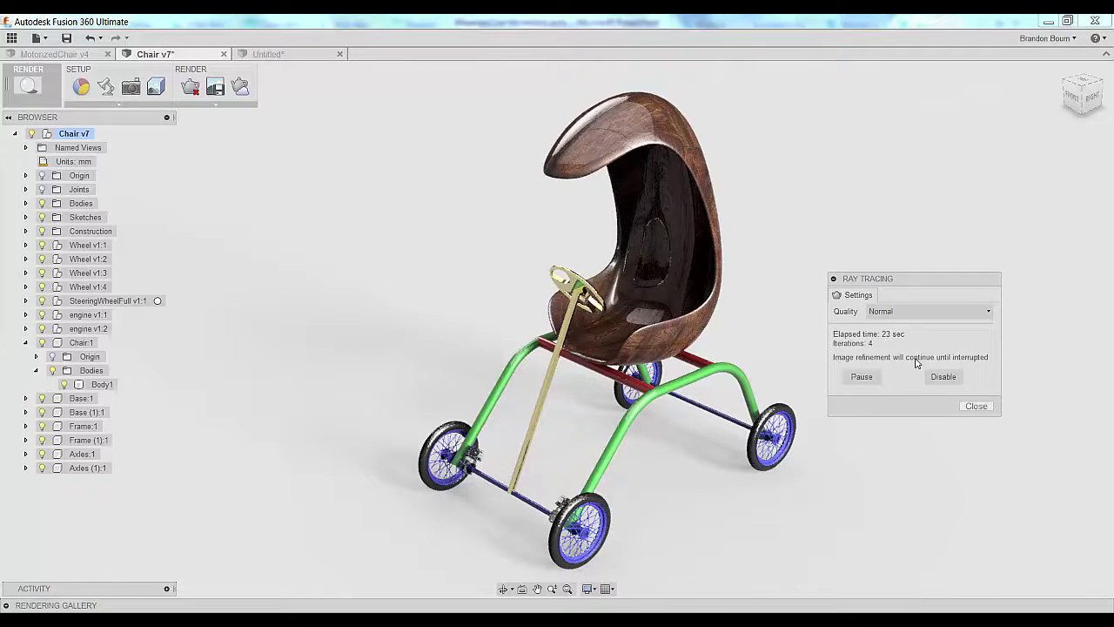
- Capture the ray-traced render as WheelChair.png in the Pictures library
click(975, 406)
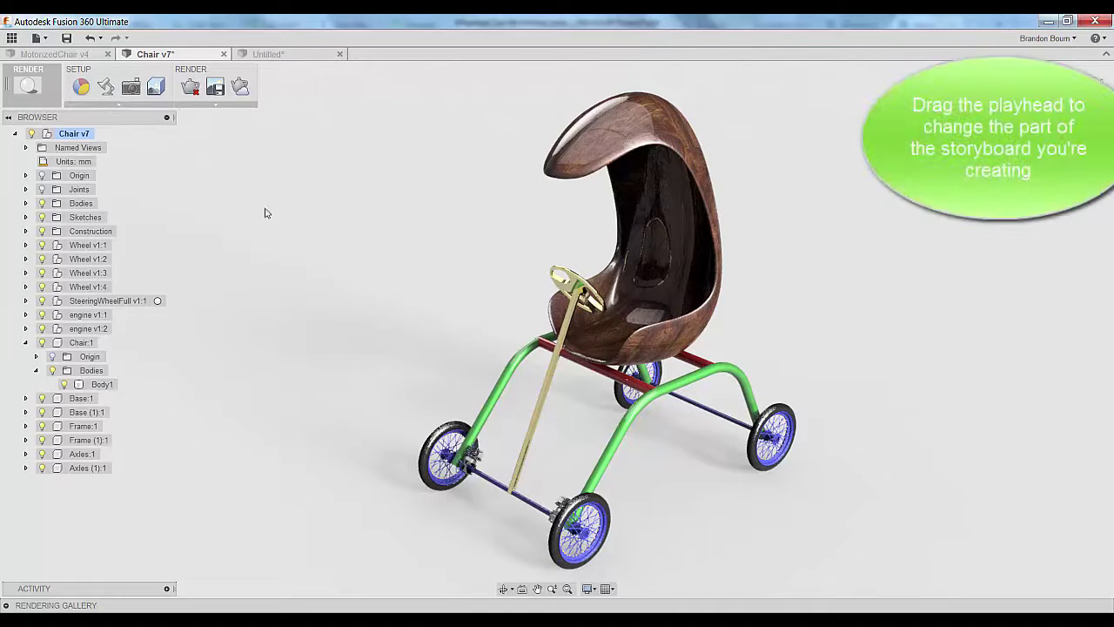
click(214, 87)
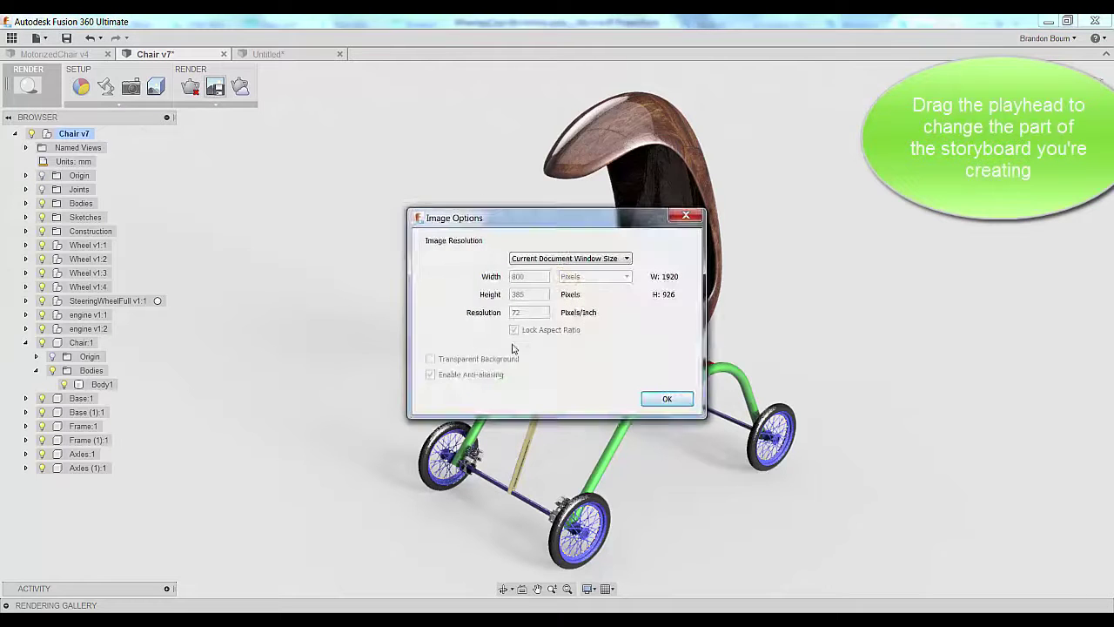
click(667, 399)
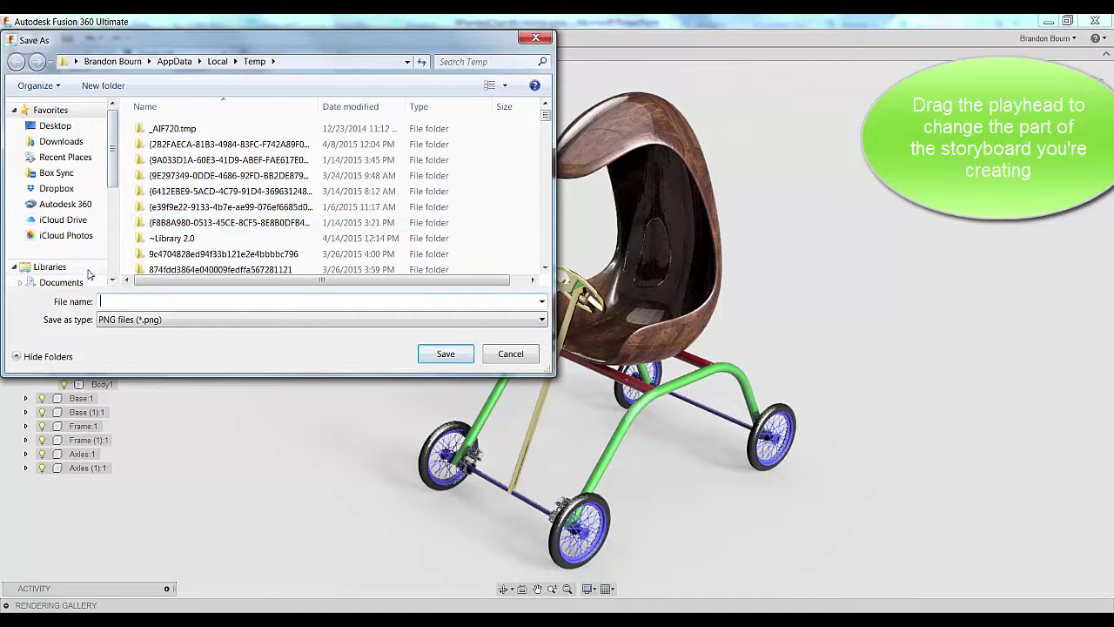
scroll(88, 275, down, 1)
click(113, 279)
click(113, 279)
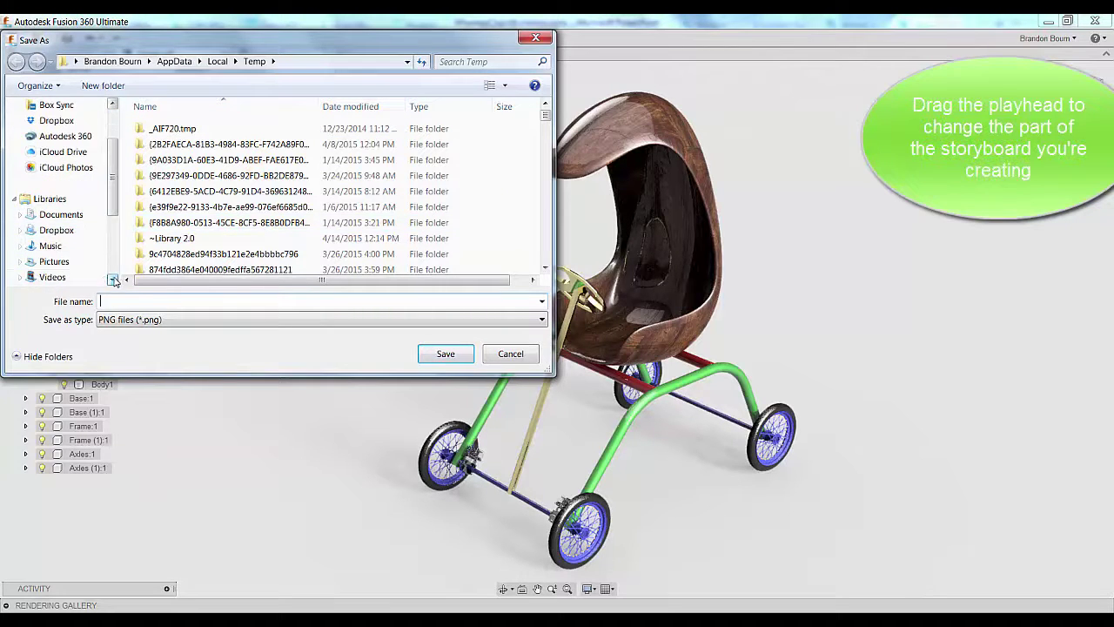
click(54, 261)
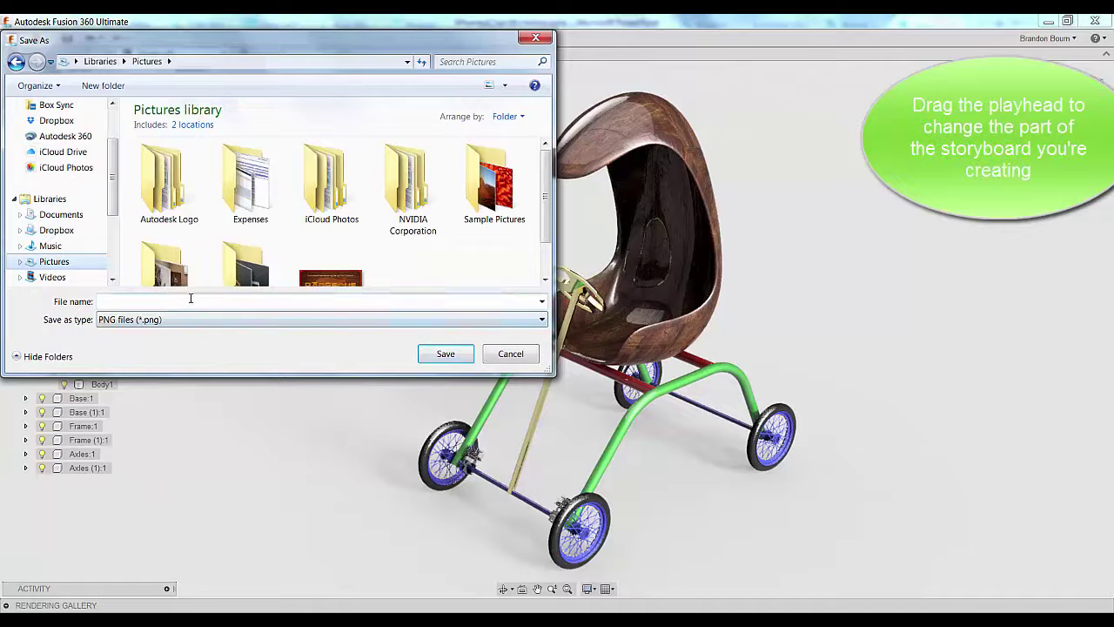
click(190, 298)
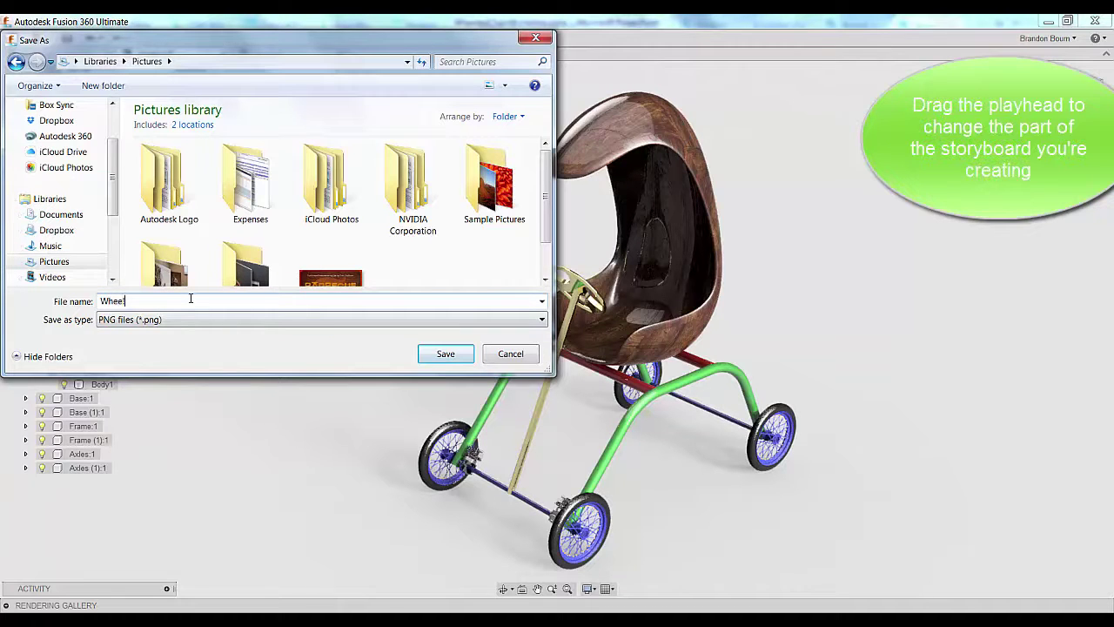
text(WheelChair)
key(Return)
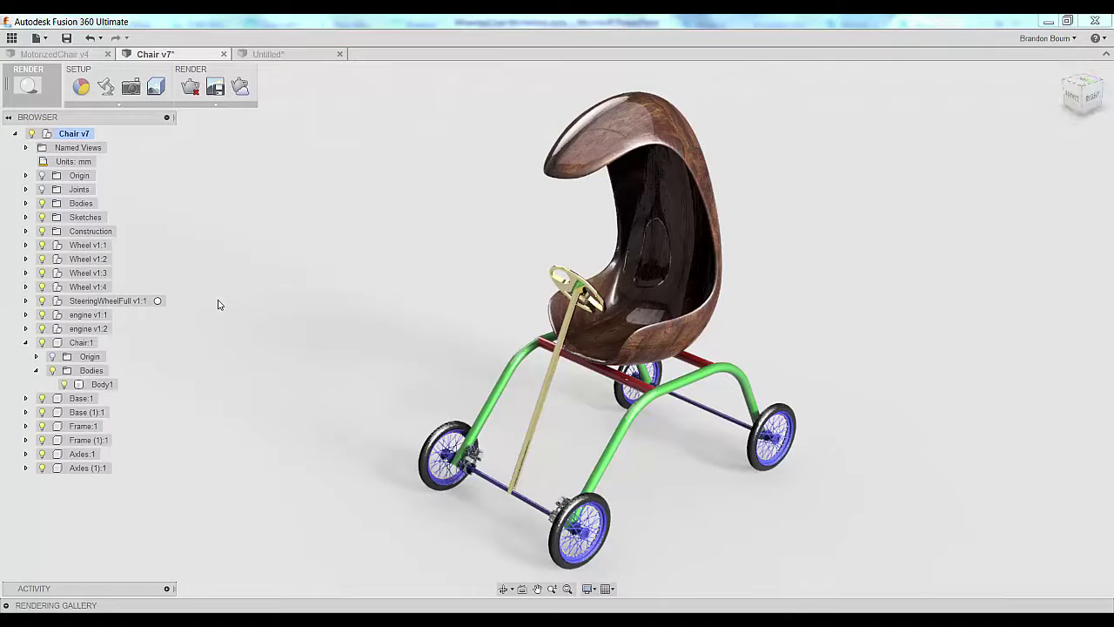
- In the Animation workspace, record a 5.1-second camera orbit to the chair's left side
click(27, 88)
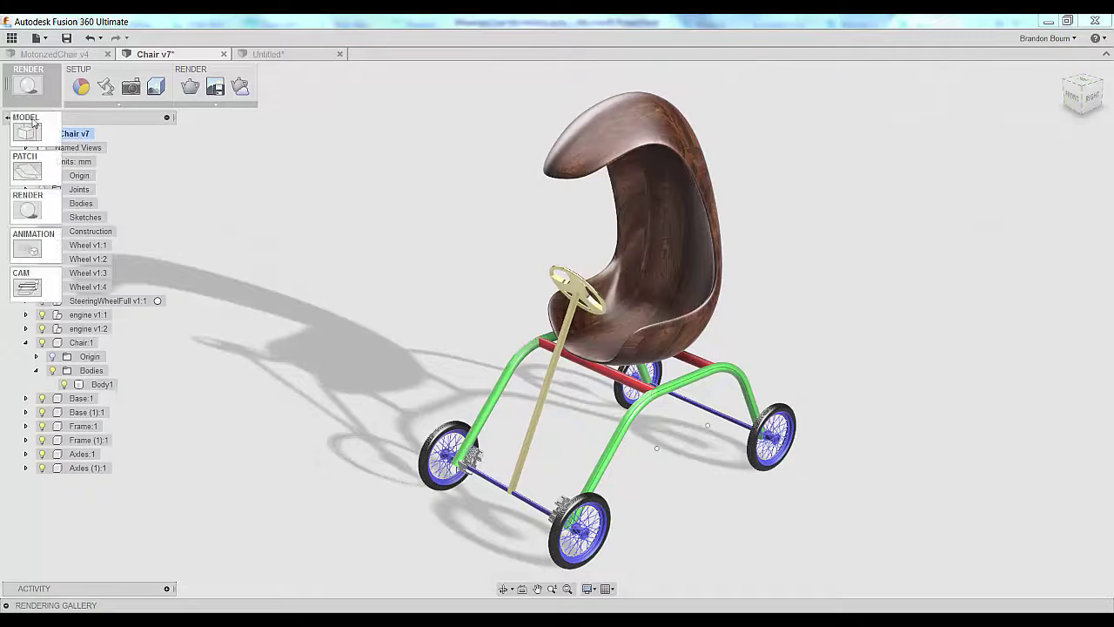
click(35, 213)
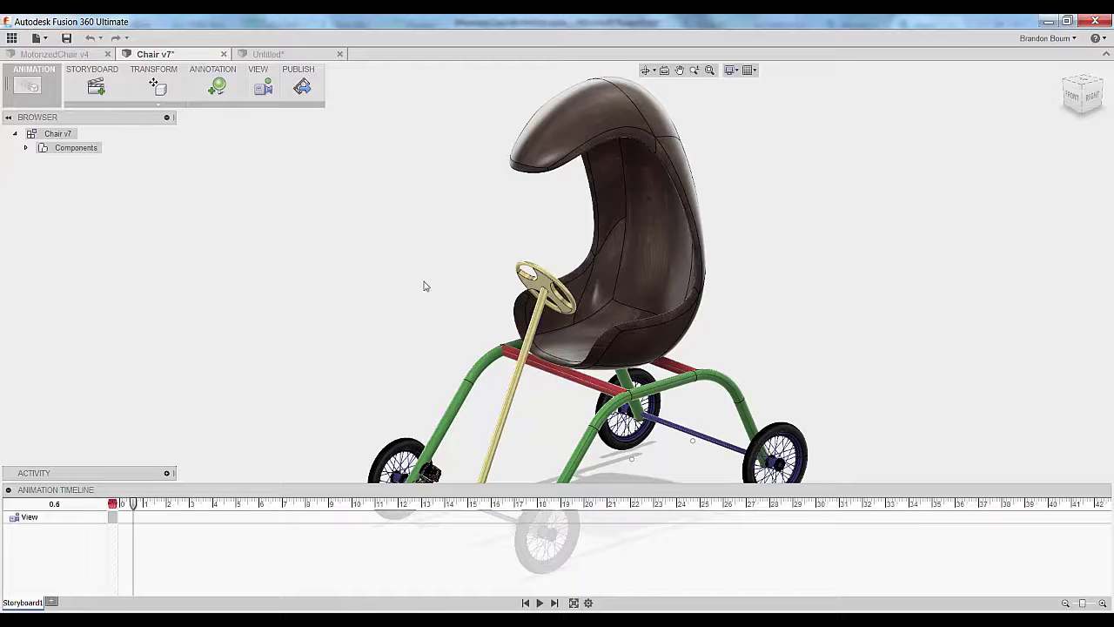
drag(137, 503, 238, 504)
shift+middle_drag(354, 368, 425, 381)
shift+middle_drag(345, 378, 440, 397)
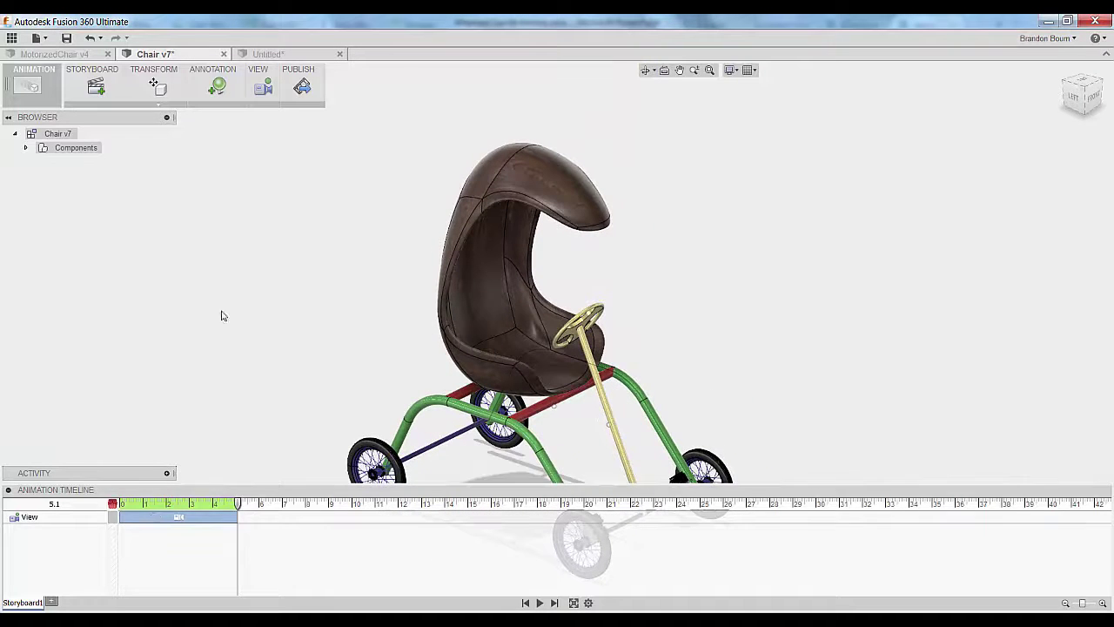
- Animate the seat lifting 600 mm straight up off the frame
click(157, 86)
click(501, 325)
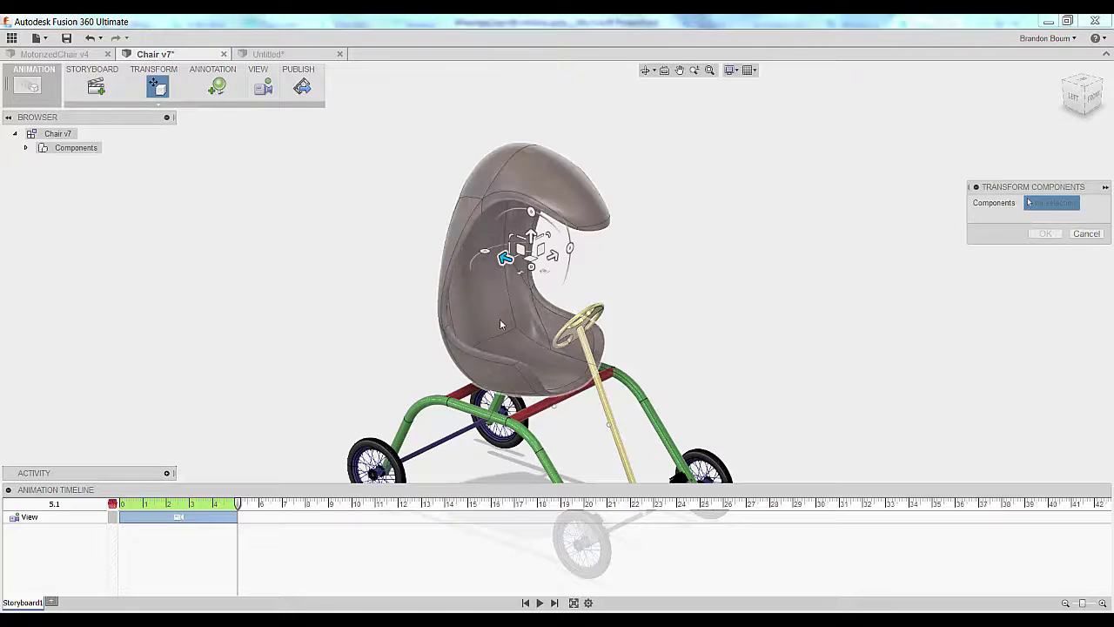
drag(531, 237, 531, 117)
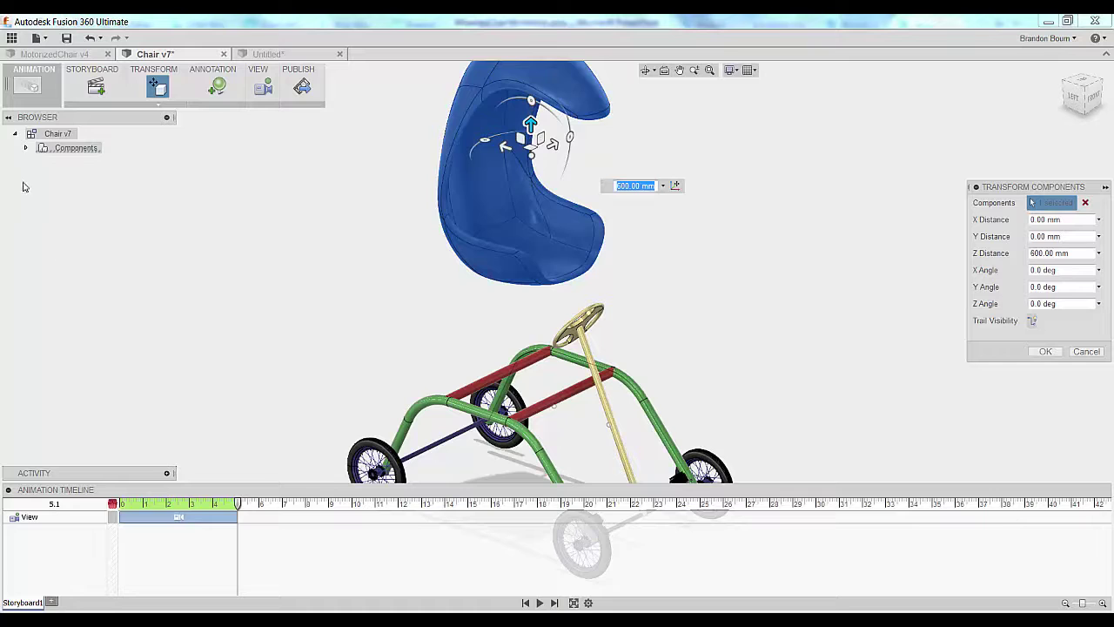
click(26, 148)
click(37, 162)
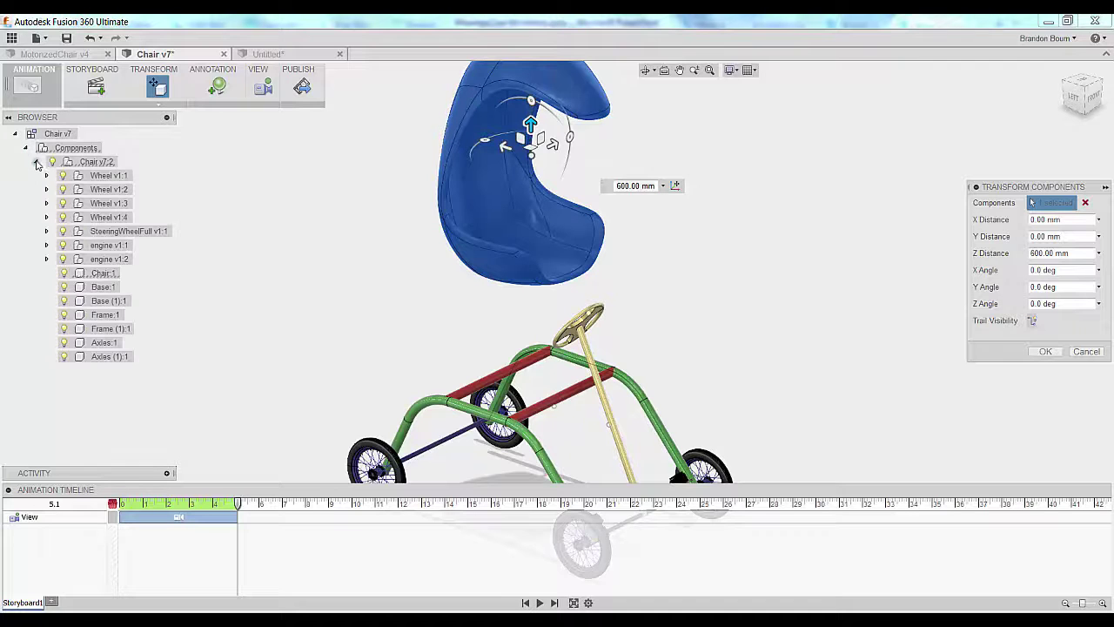
click(1044, 352)
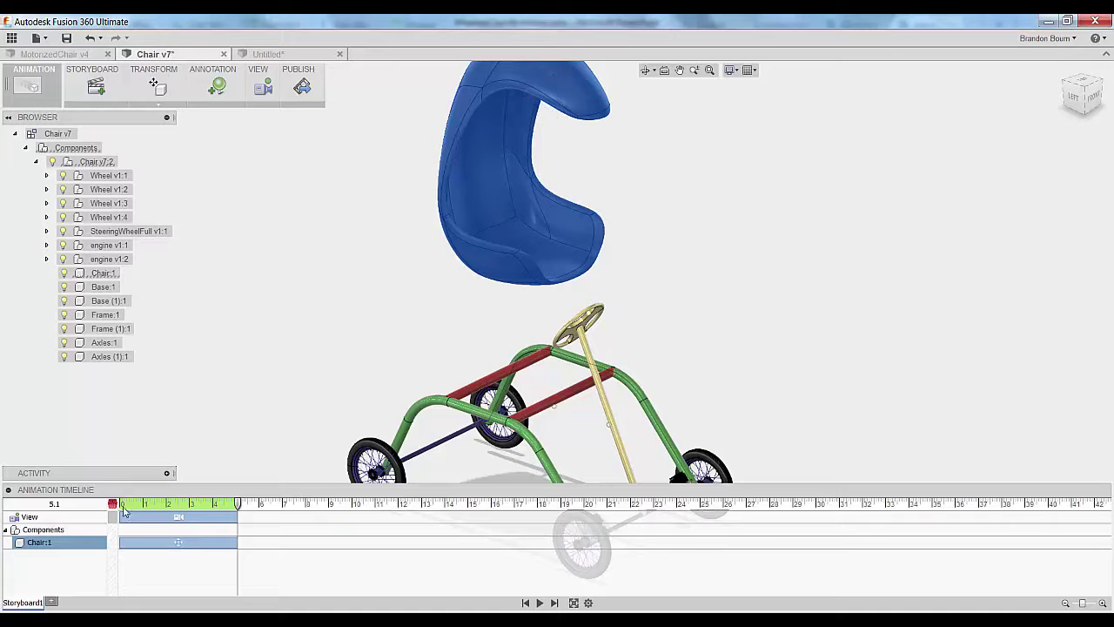
- Move crossbars Base:1 and Base (1):1 1400 mm away, with the playhead at 8.2 s
click(98, 301)
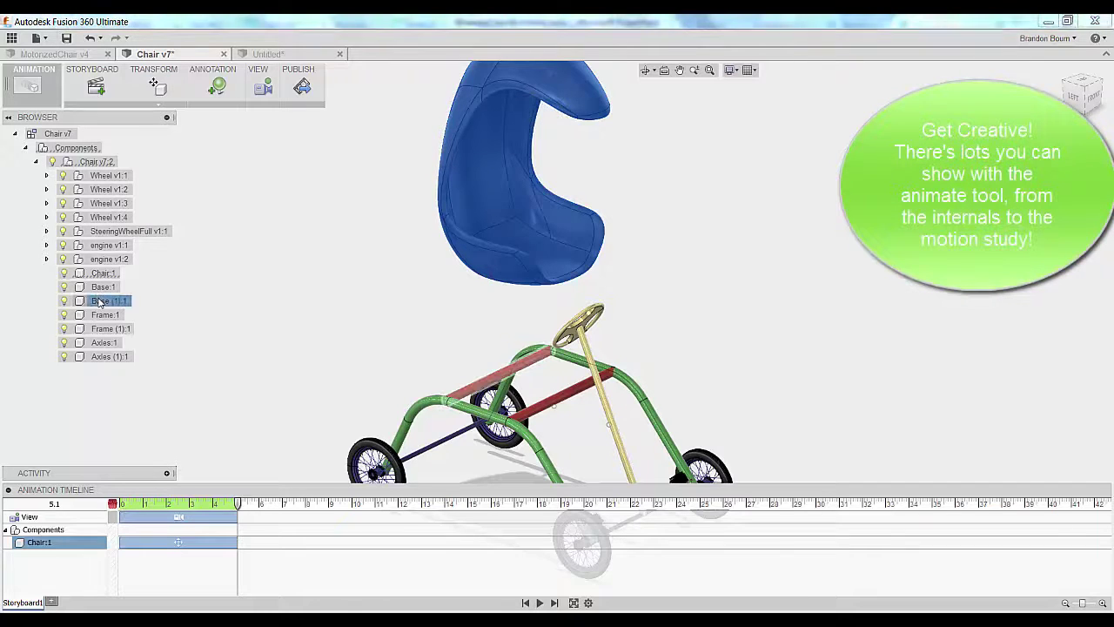
click(98, 301)
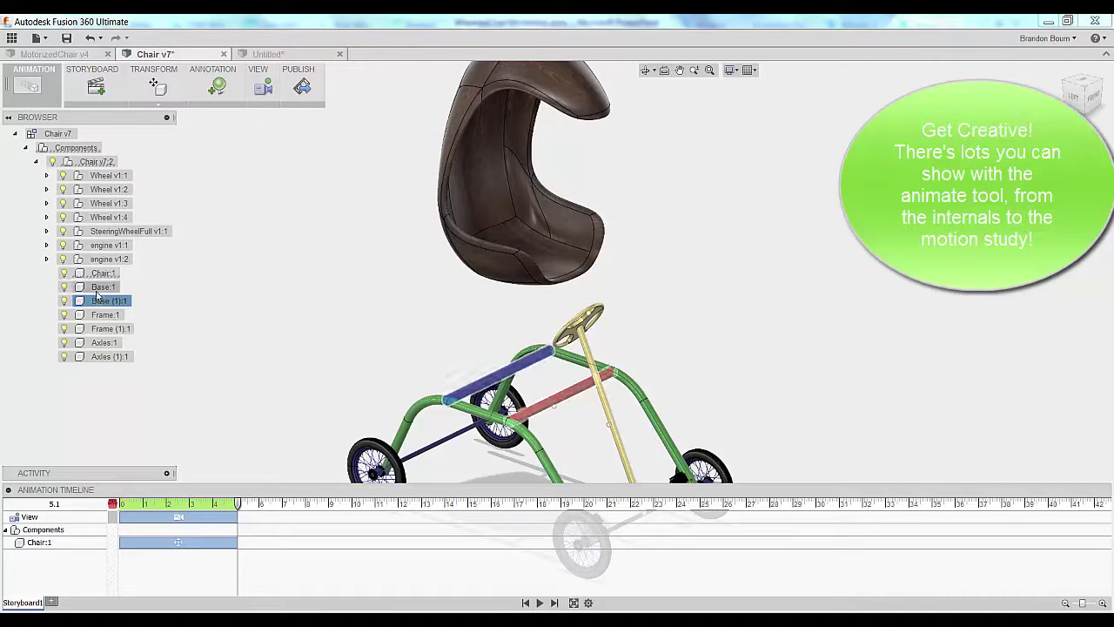
ctrl+click(97, 288)
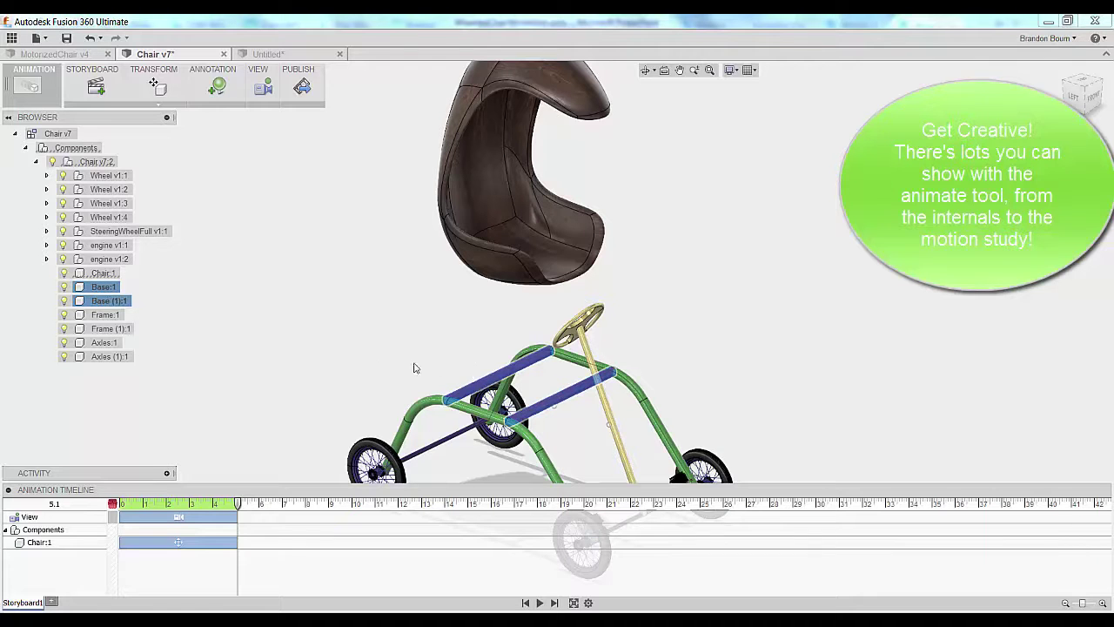
right_click(478, 387)
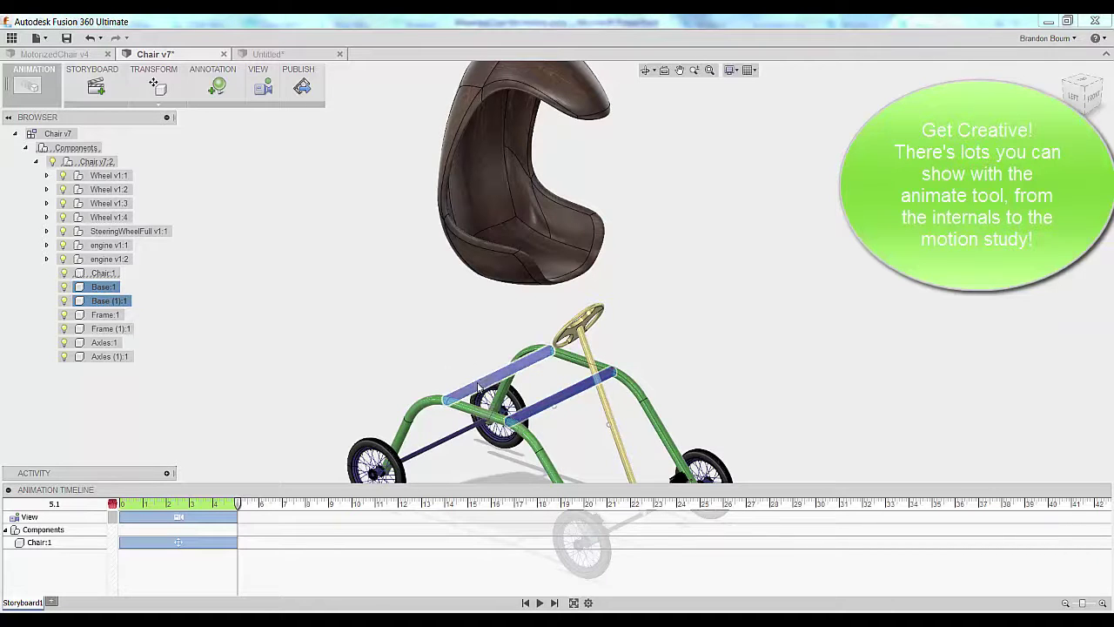
click(480, 346)
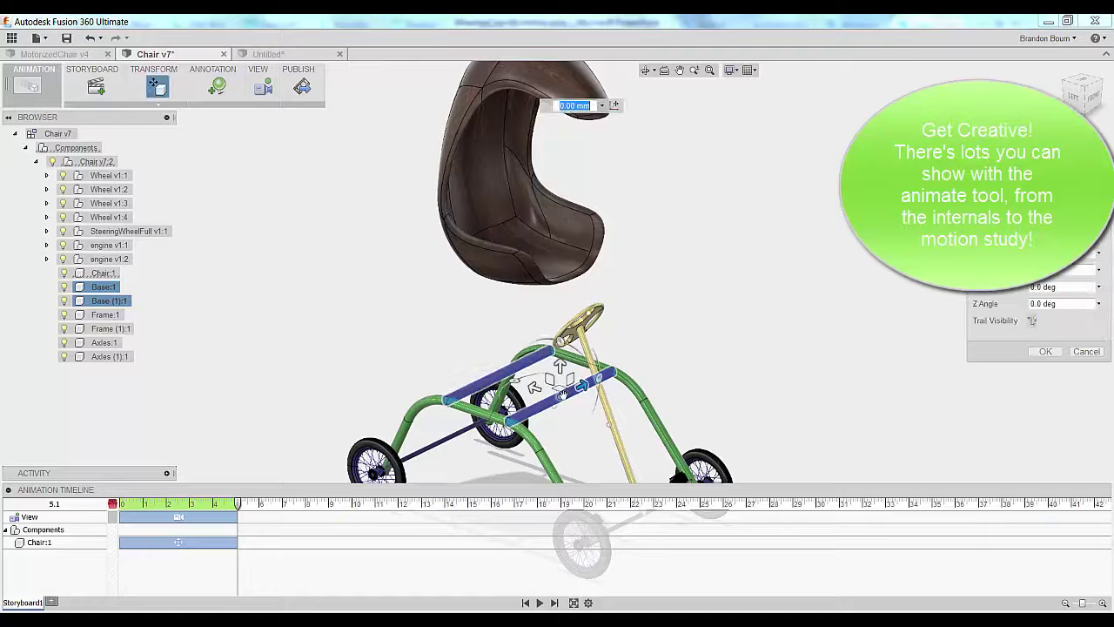
drag(581, 387, 764, 297)
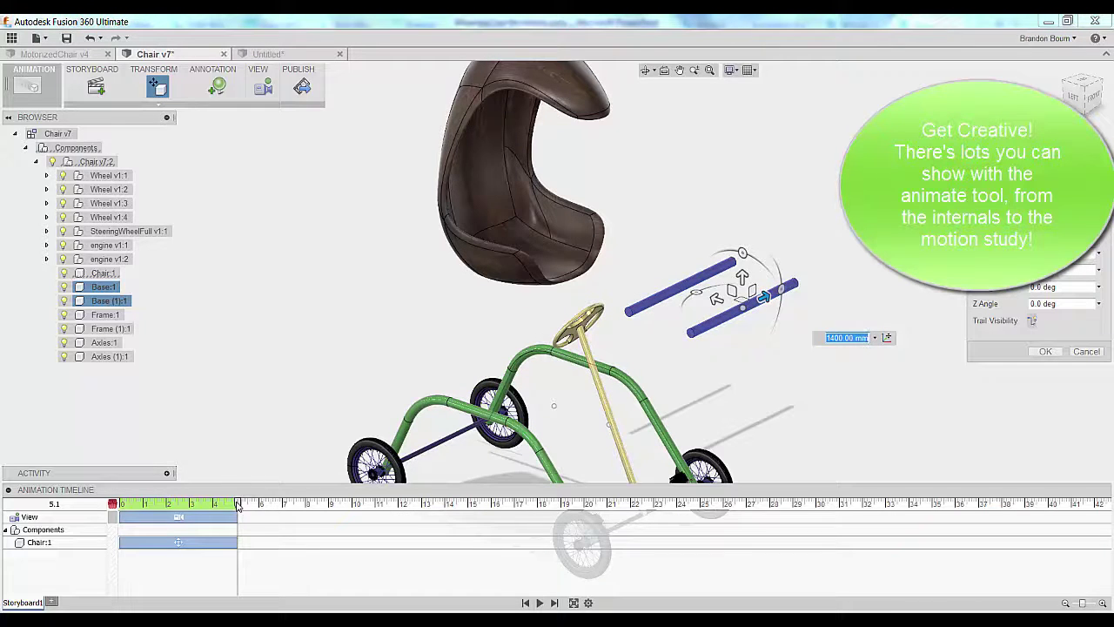
drag(237, 505, 311, 505)
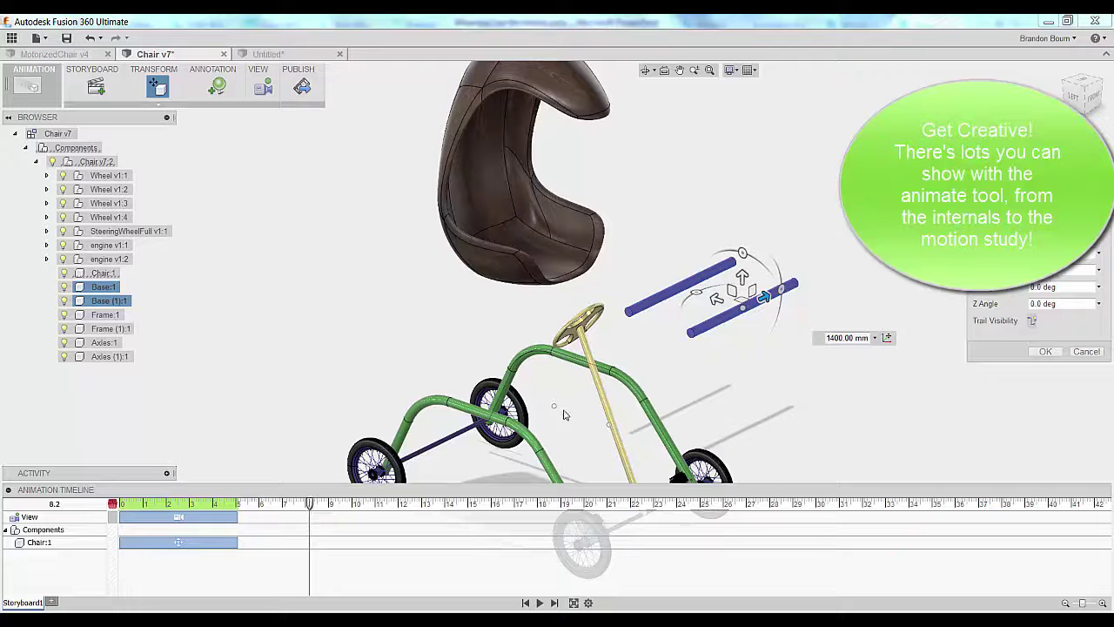
- Move the steering column -1100 mm in Y and Wheel v1:1–v1:4 2200 mm in Y
click(613, 409)
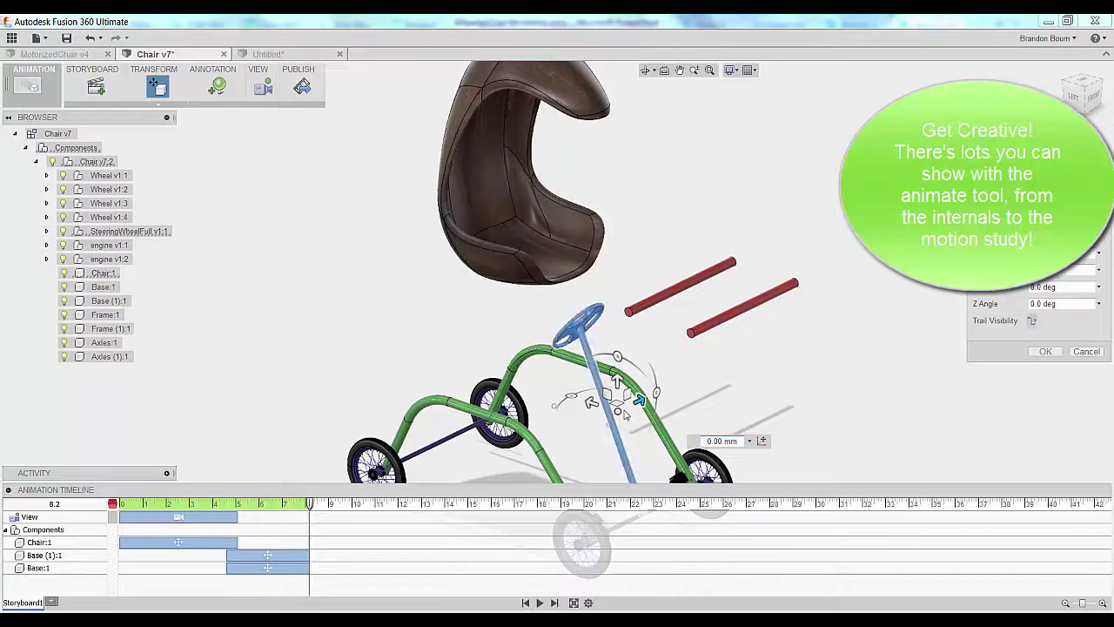
drag(589, 400, 754, 462)
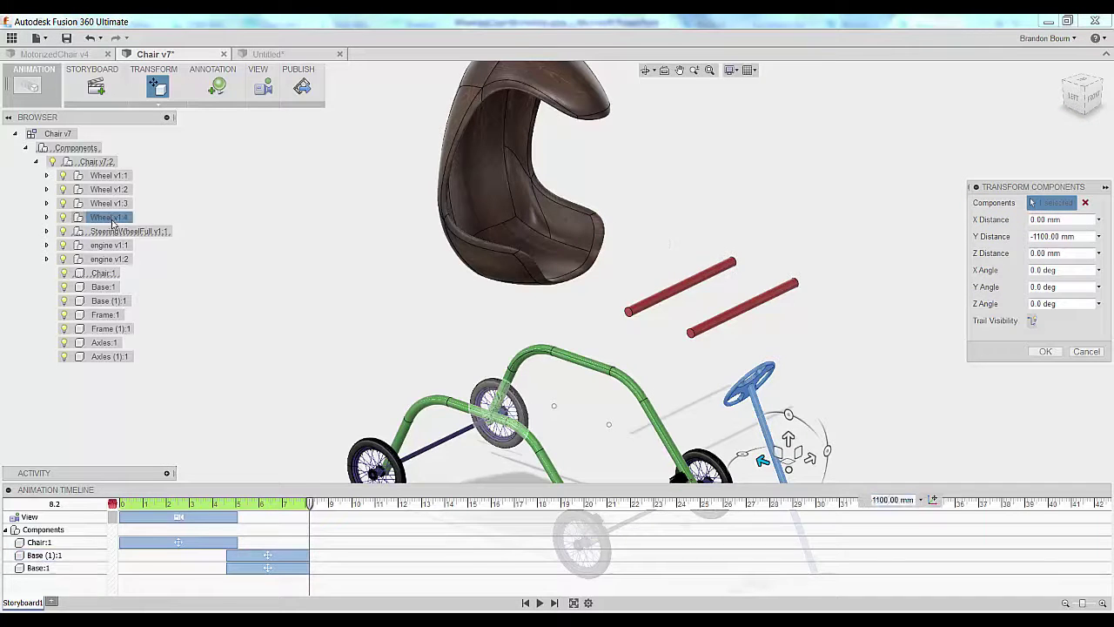
click(108, 217)
click(109, 203)
click(108, 189)
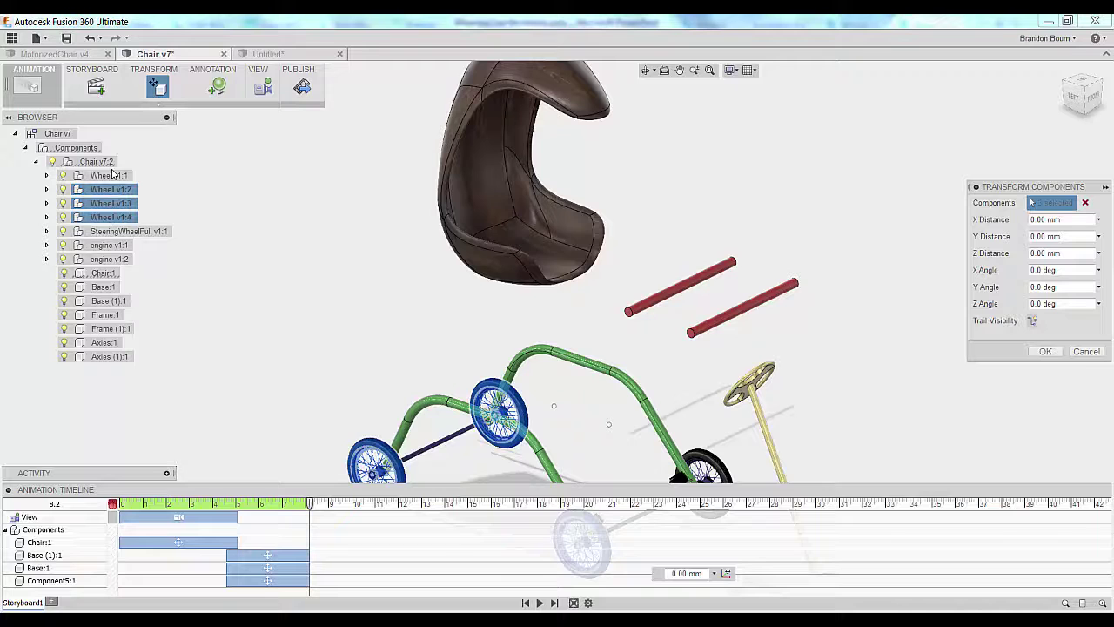
click(109, 175)
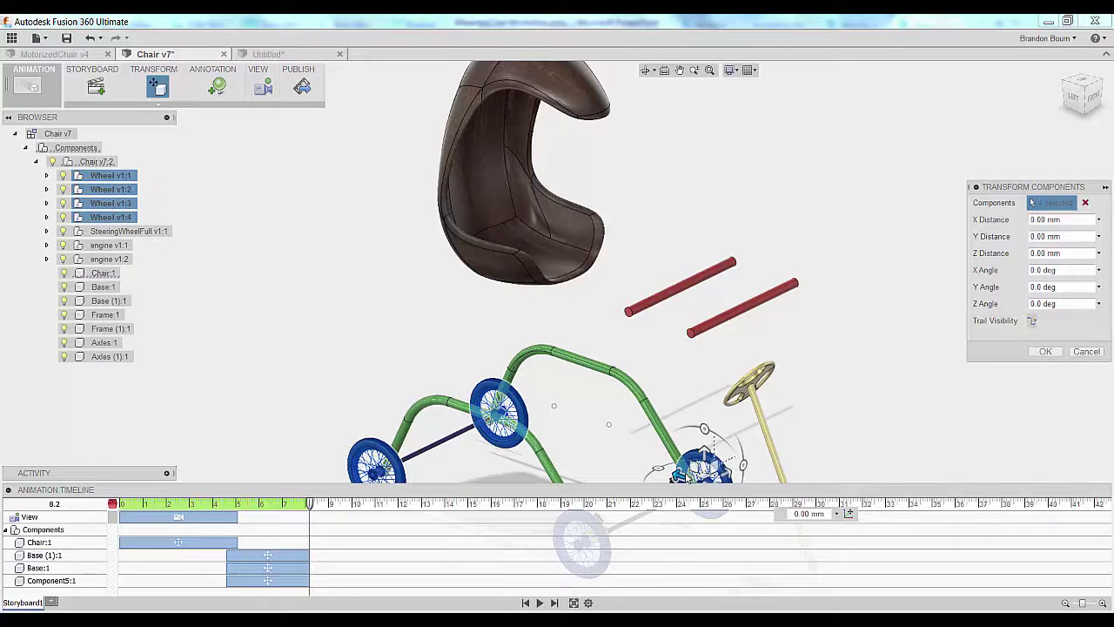
drag(677, 474, 653, 392)
shift+middle_drag(843, 398, 729, 401)
scroll(730, 401, down, 8)
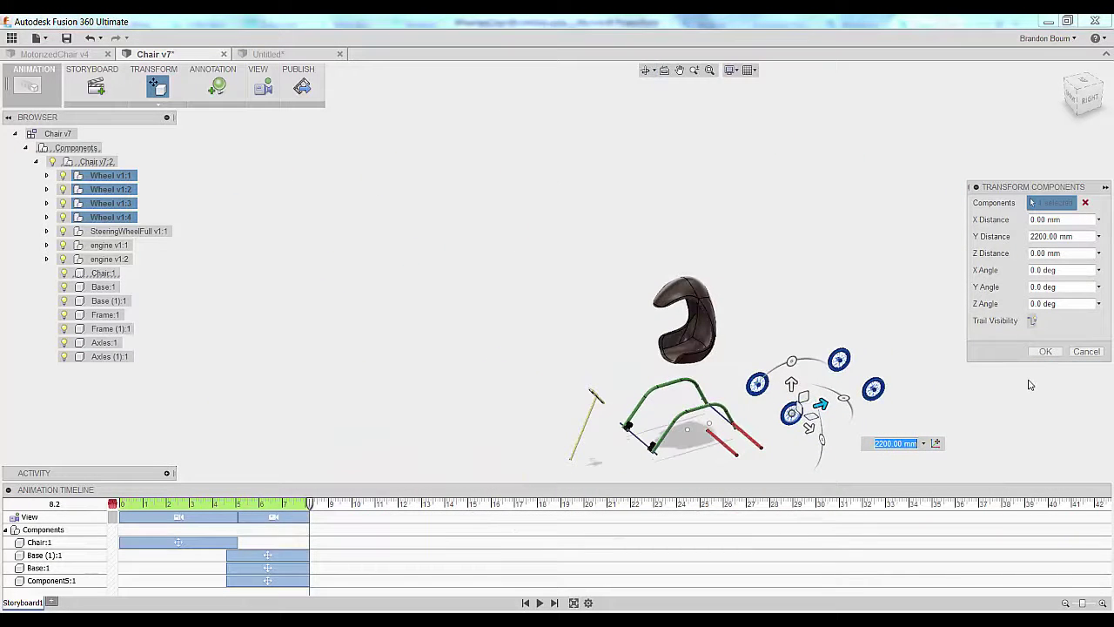
click(1043, 351)
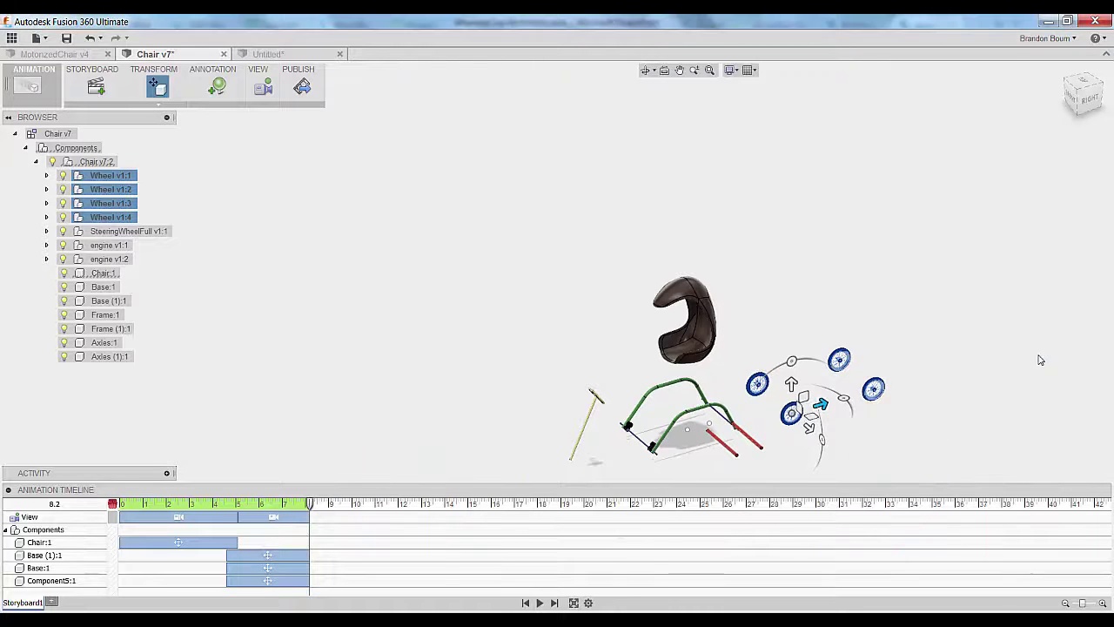
- Play Storyboard1's exploded-view animation from the start
click(540, 602)
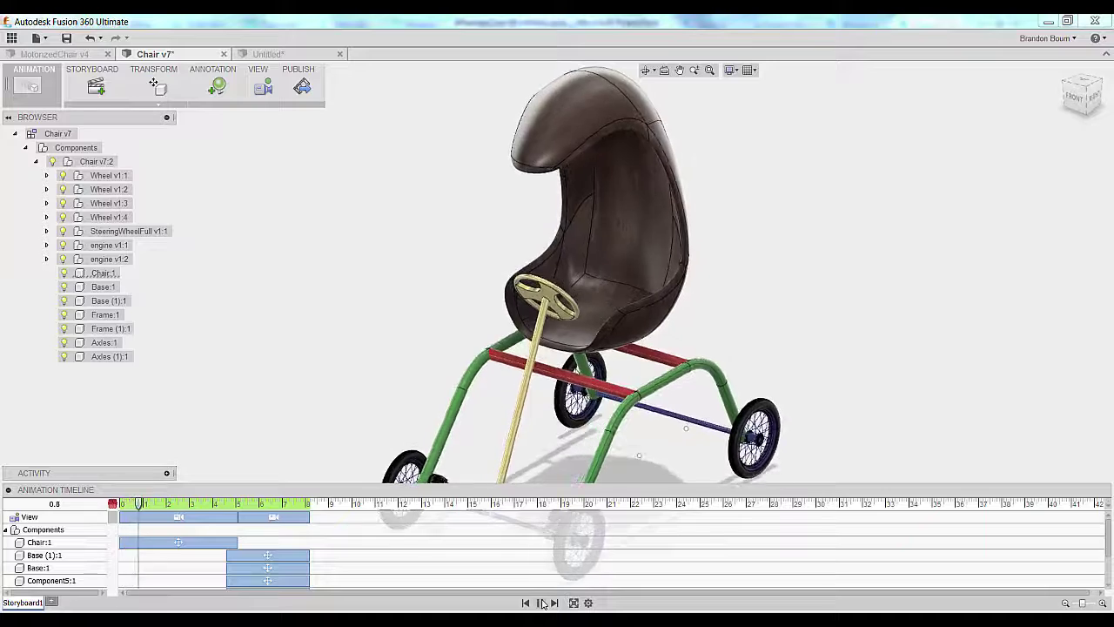